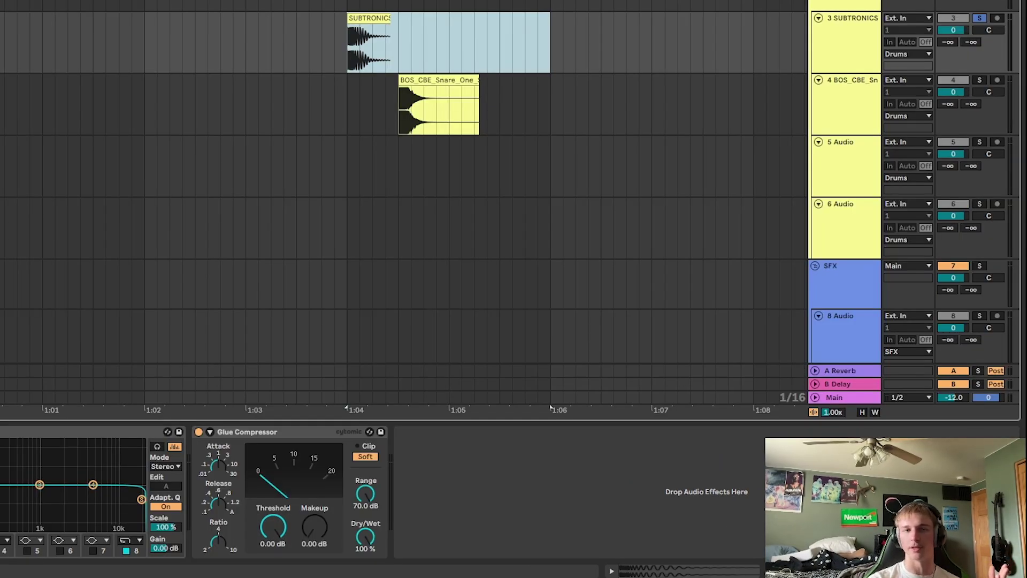
pyautogui.moveTo(349, 88); pyautogui.dragTo(577, 99)
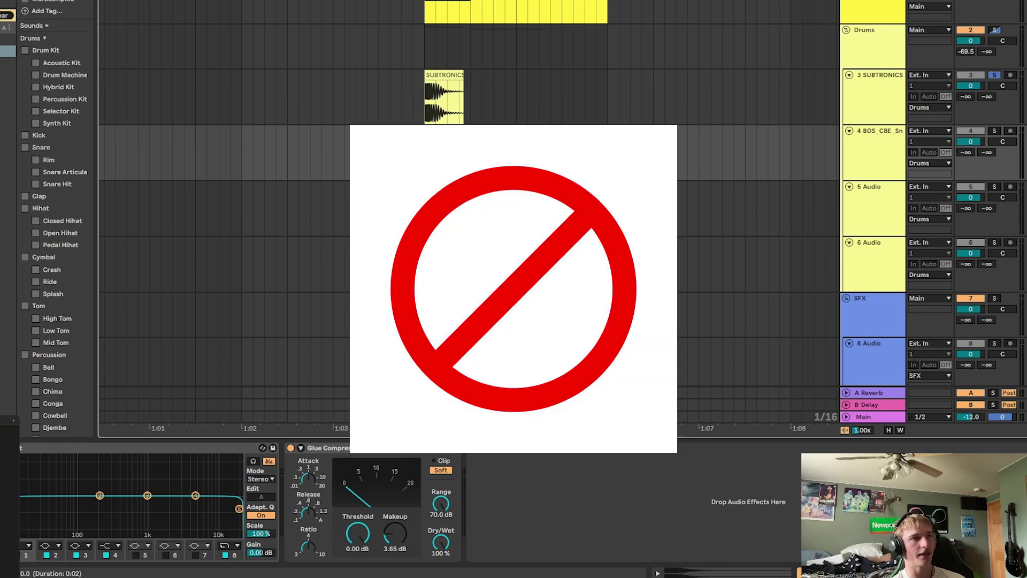
pyautogui.click(607, 176)
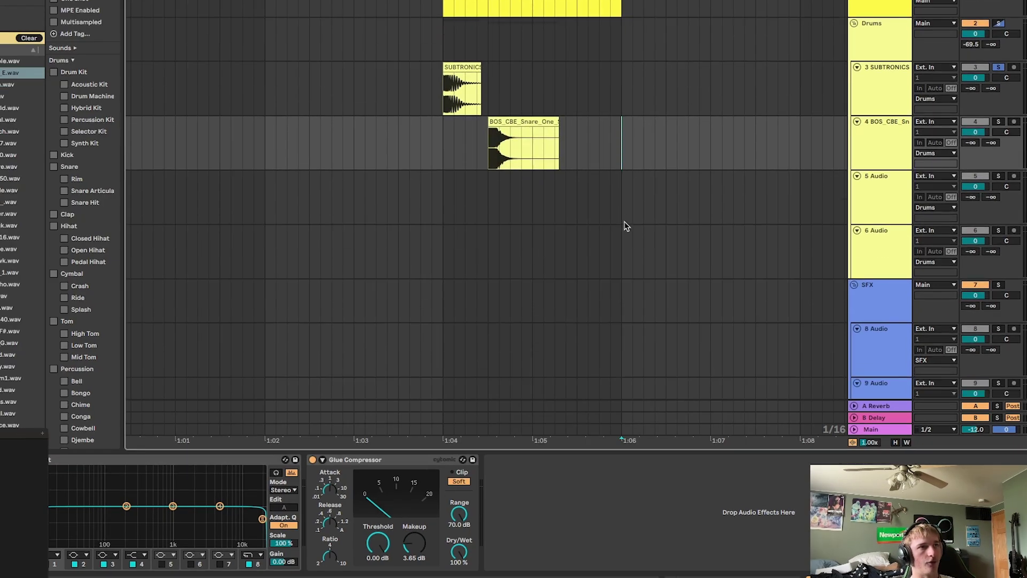
pyautogui.click(609, 208)
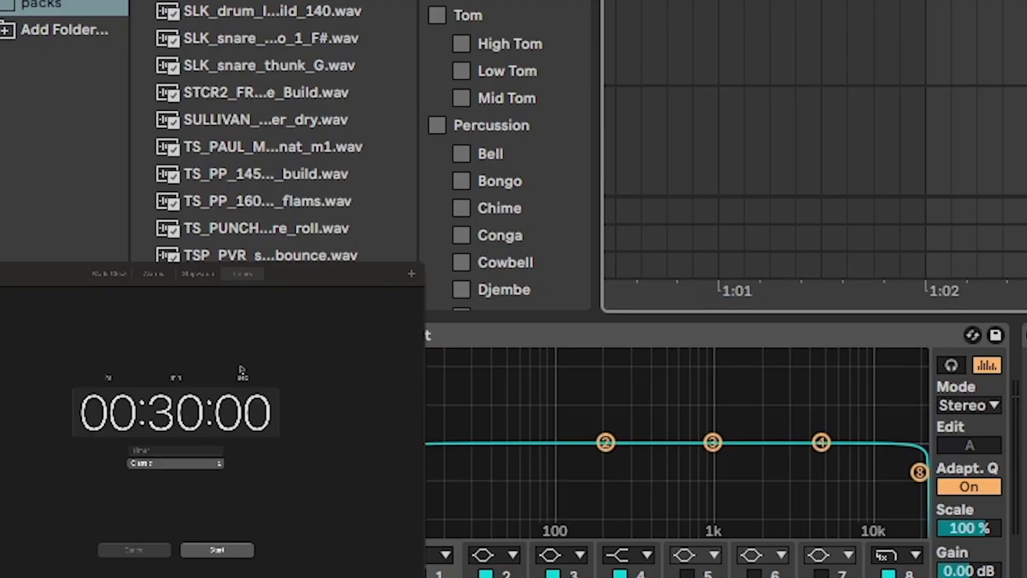
pyautogui.click(230, 551)
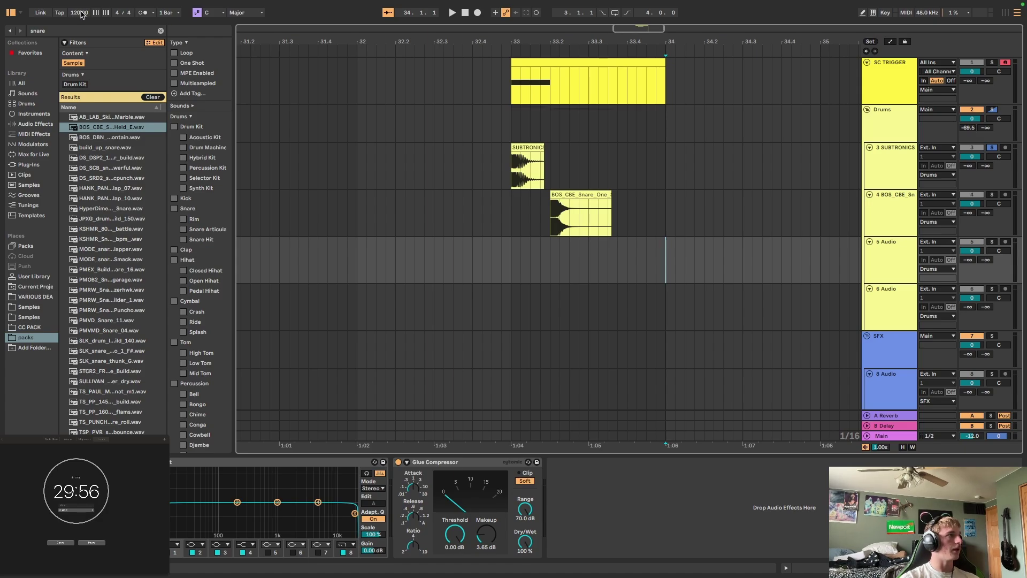
# - Set the project tempo to 175 BPM
pyautogui.moveTo(81, 14); pyautogui.dragTo(82, 4)
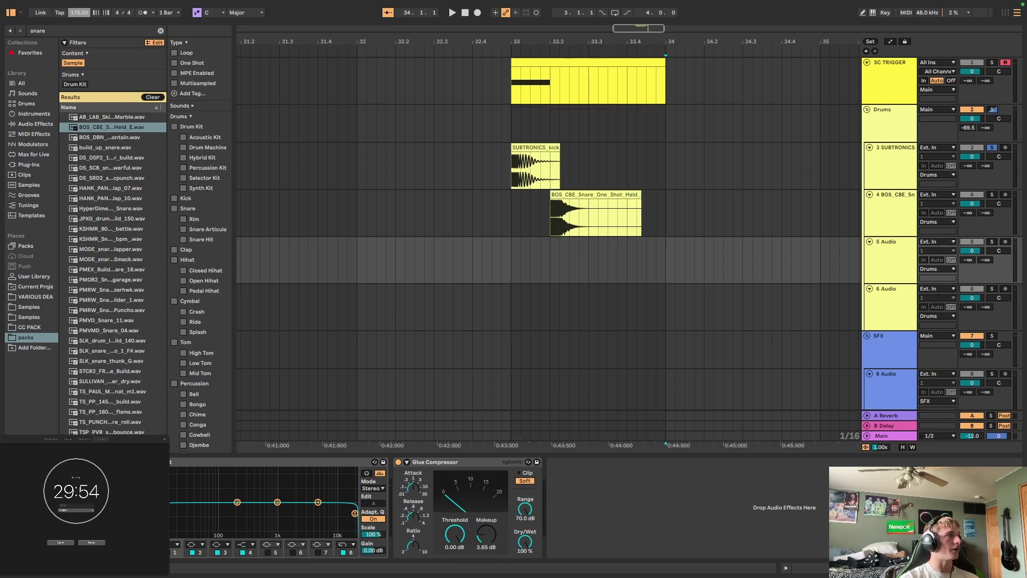
pyautogui.moveTo(79, 13); pyautogui.dragTo(79, 14)
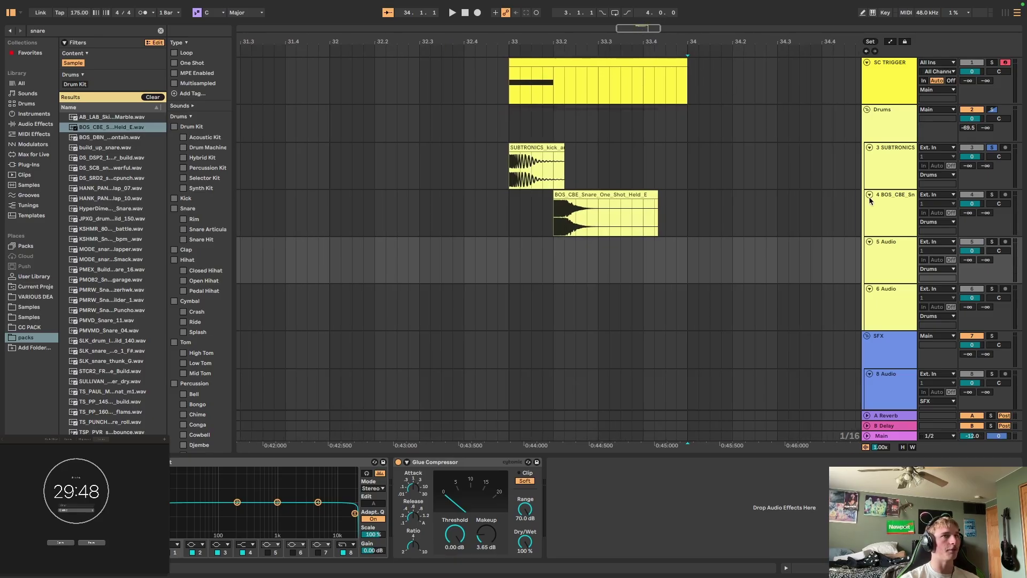
# - Repeat the kick clip along its track from bar 33 onward and play the drums to check the spacing
pyautogui.click(884, 159)
pyautogui.press('space')
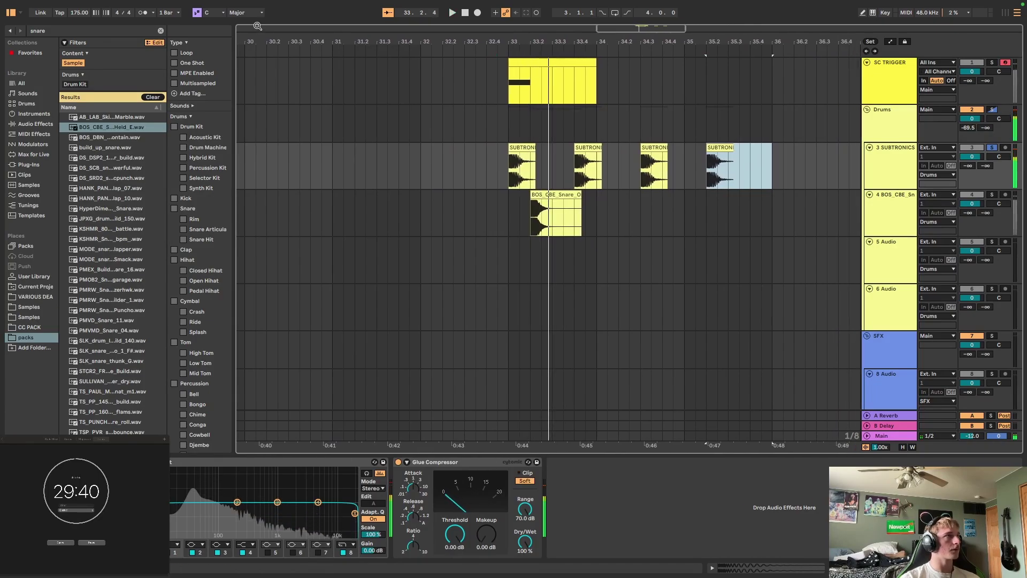
pyautogui.hscroll(2, 637, 101)
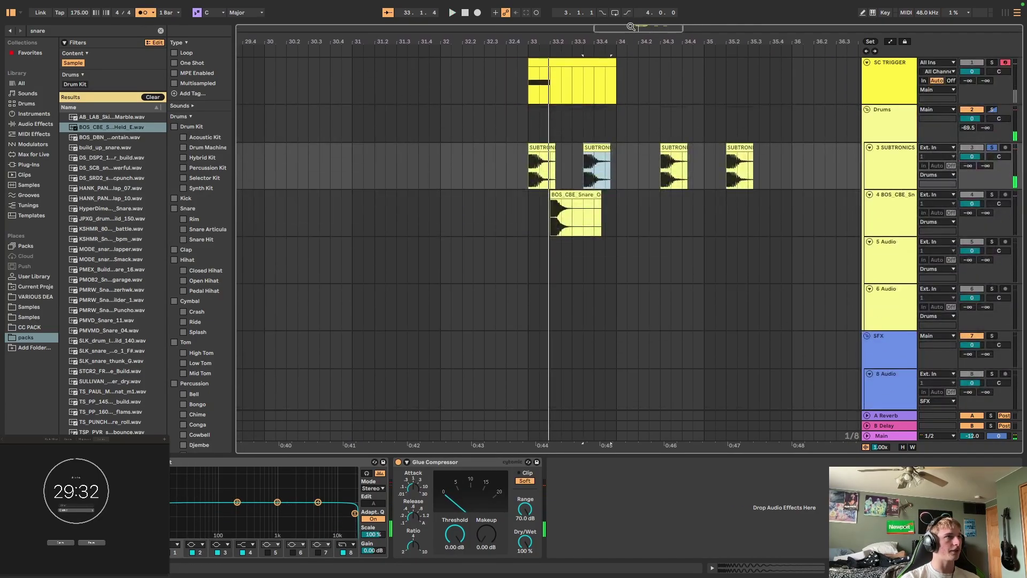
pyautogui.moveTo(631, 27); pyautogui.dragTo(633, 48)
pyautogui.click(591, 156)
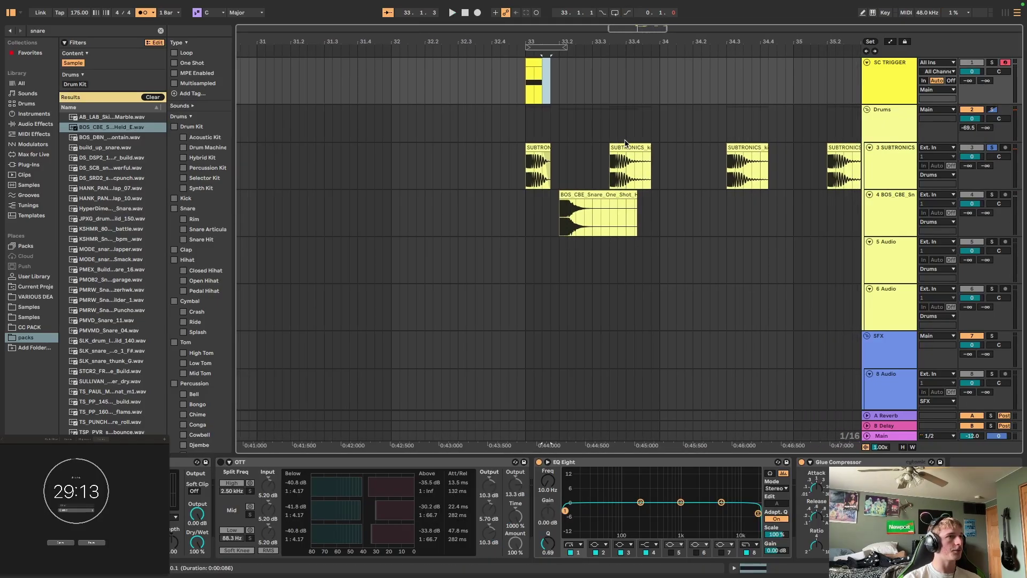
# - Try duplicating the first kick onto beat 33.4 in place of the existing second kick and play it
pyautogui.click(622, 165)
pyautogui.moveTo(622, 166); pyautogui.dragTo(532, 179)
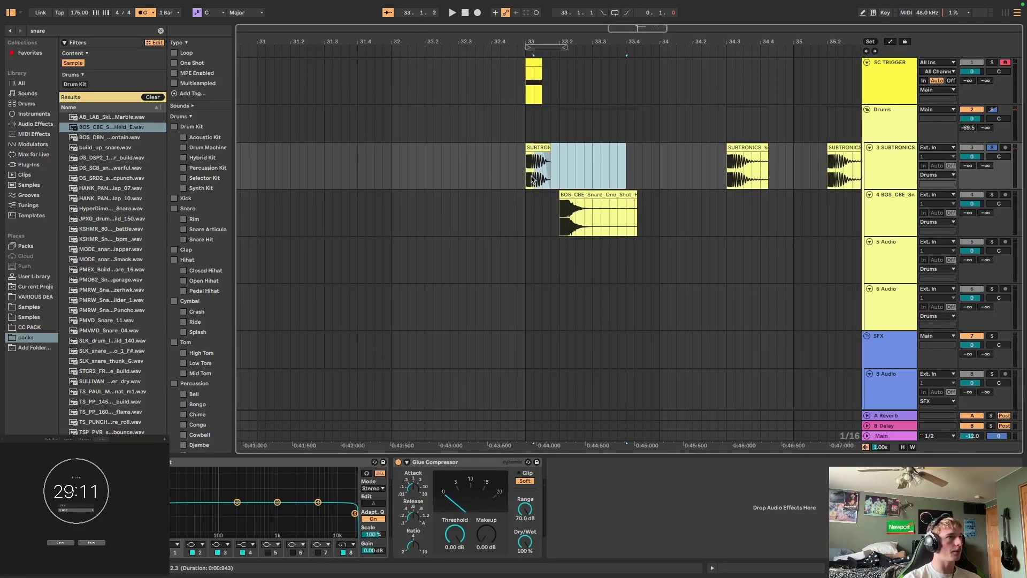
pyautogui.press('super+d')
pyautogui.press('space')
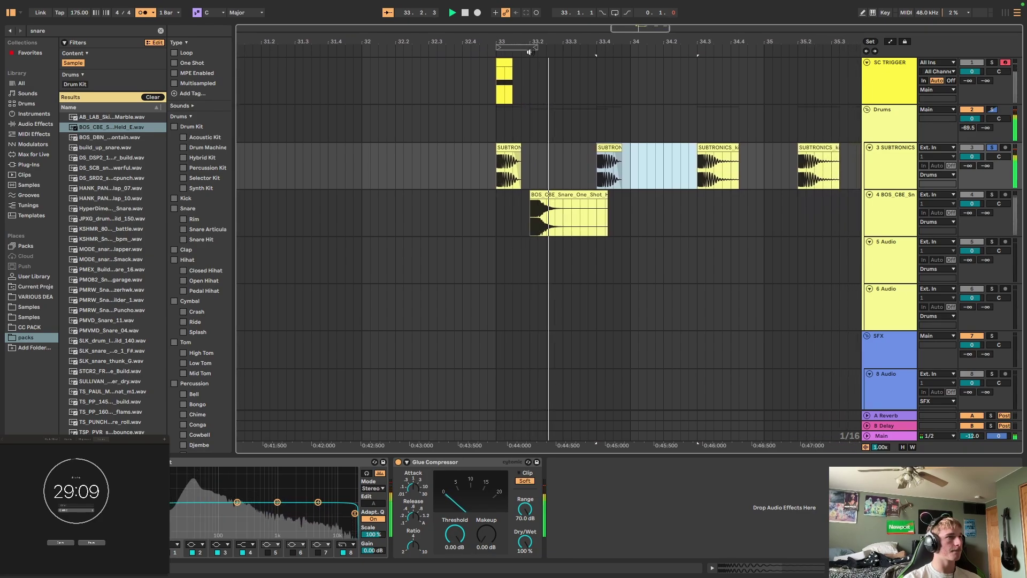
# - Delete the misplaced second kick, duplicate the first kick again and place the copy on beat 33.3
pyautogui.press('space')
pyautogui.press('Delete')
pyautogui.moveTo(460, 174); pyautogui.dragTo(494, 175)
pyautogui.press('super+d')
pyautogui.press('space')
pyautogui.moveTo(599, 147); pyautogui.dragTo(550, 156)
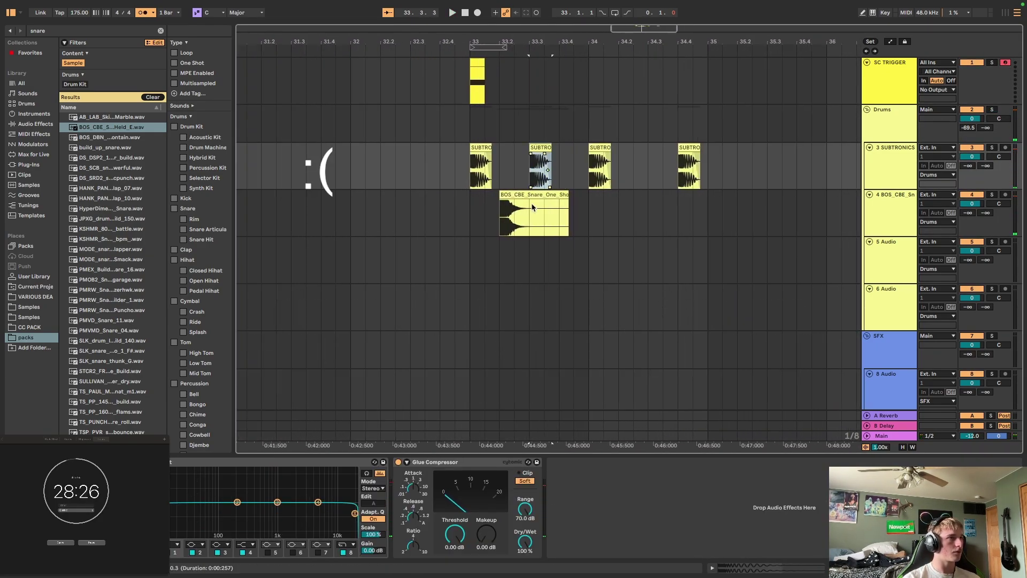
# - Duplicate and shorten the kick and snare clips into a four-bar drum pattern from bar 33 to bar 37
pyautogui.press('super+d')
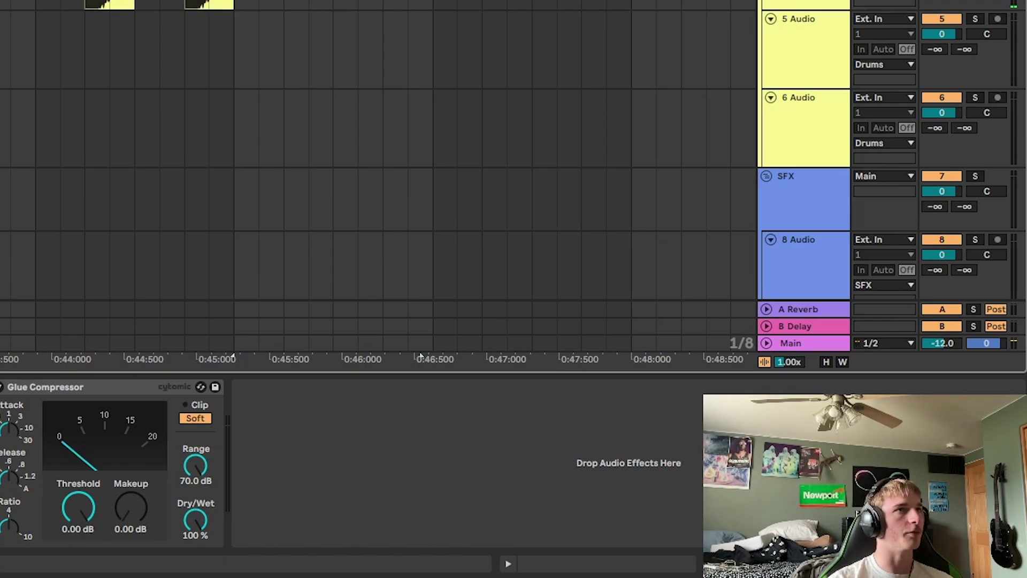
pyautogui.press('-')
pyautogui.moveTo(557, 213); pyautogui.dragTo(524, 209)
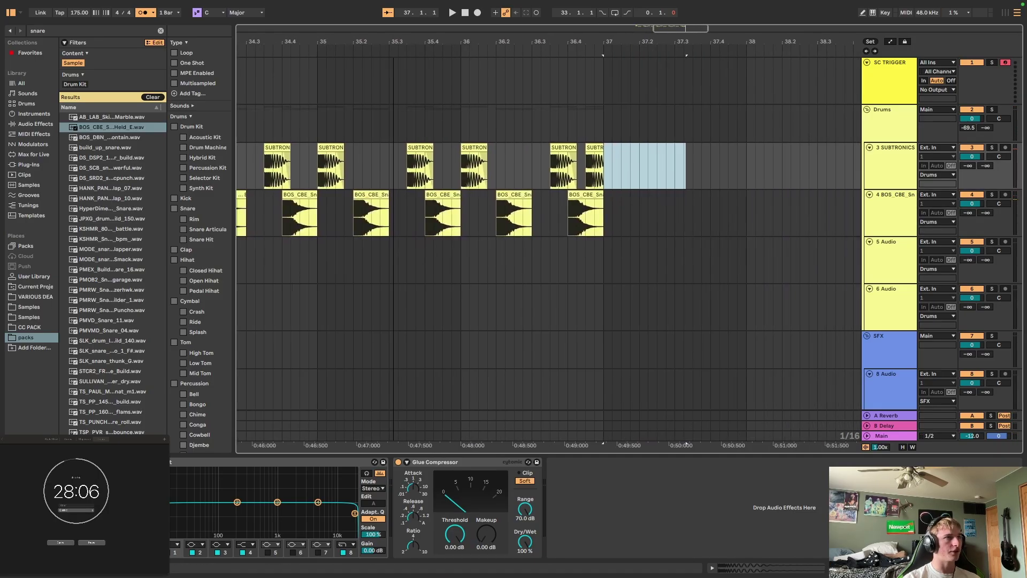
pyautogui.moveTo(596, 147); pyautogui.dragTo(605, 147)
pyautogui.hscroll(-10, 330, 161)
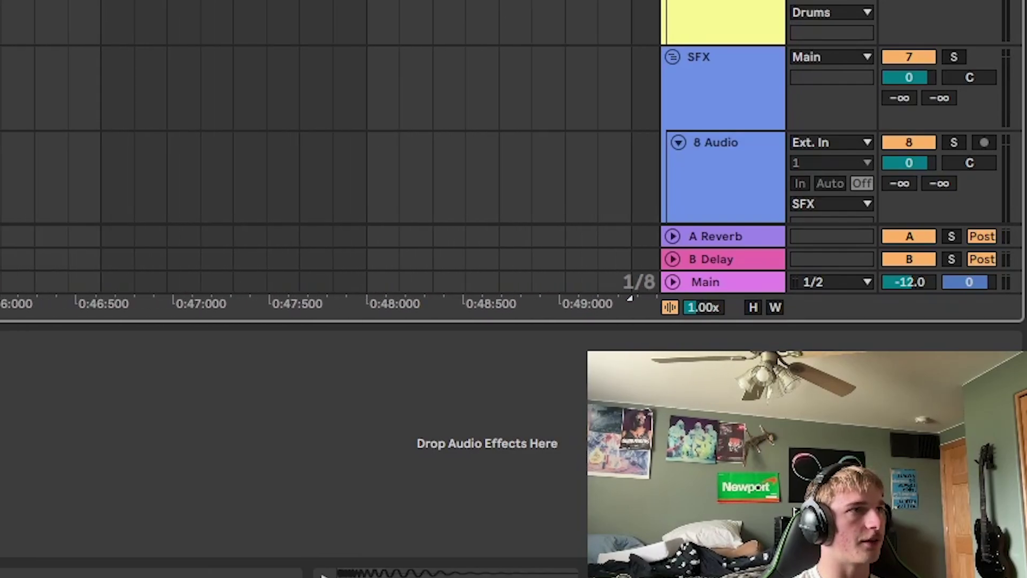
# - Play the kick and snare pattern from bar 33 and select the snare track
pyautogui.press('space')
pyautogui.press('space')
pyautogui.press('space')
pyautogui.click(881, 219)
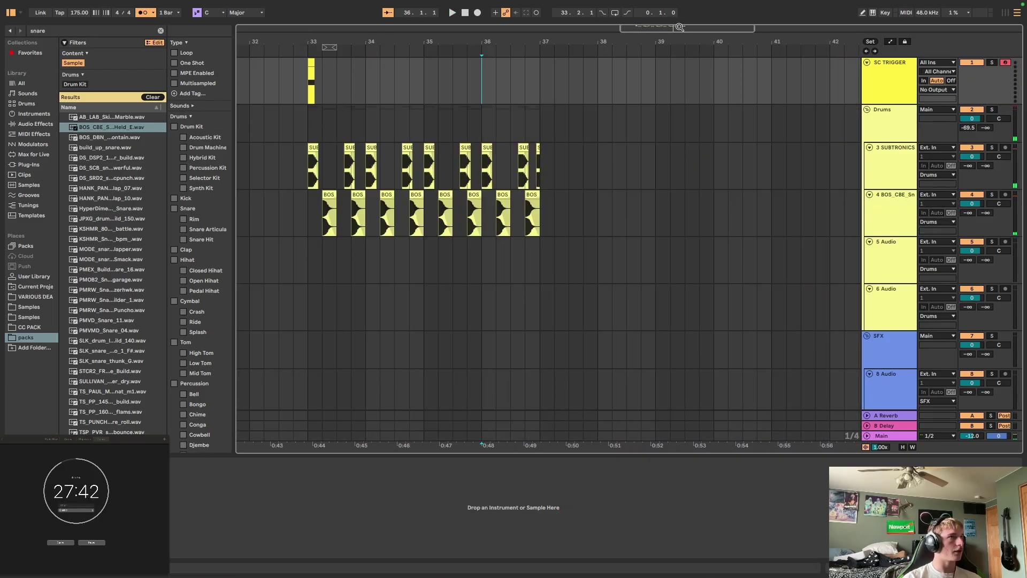
# - Copy the SC TRIGGER clip to the kick positions between bars 33 and 37, and delete the surplus clips past bar 37
pyautogui.hscroll(-5, 568, 135)
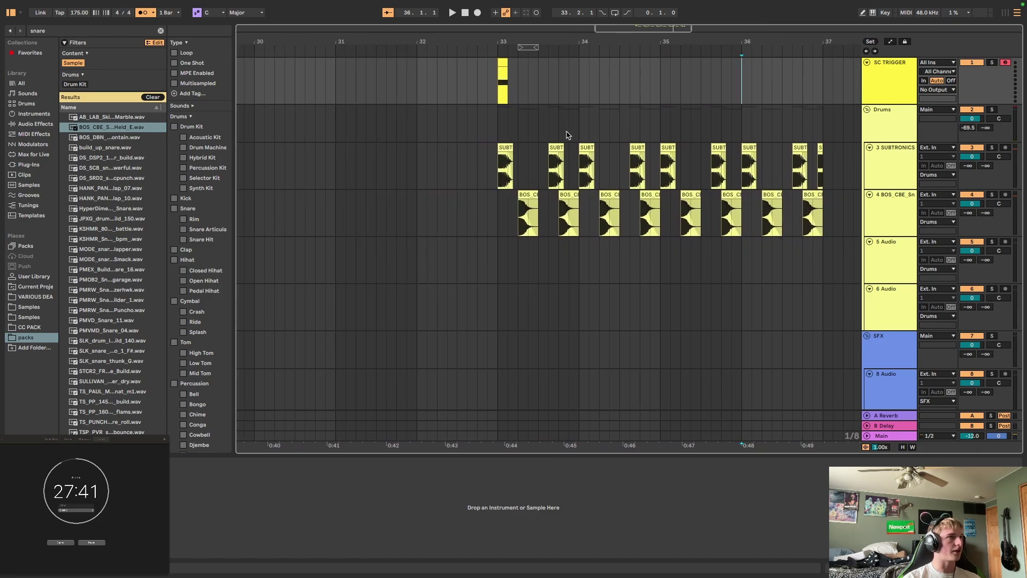
pyautogui.hotkey('ctrl', 'd')
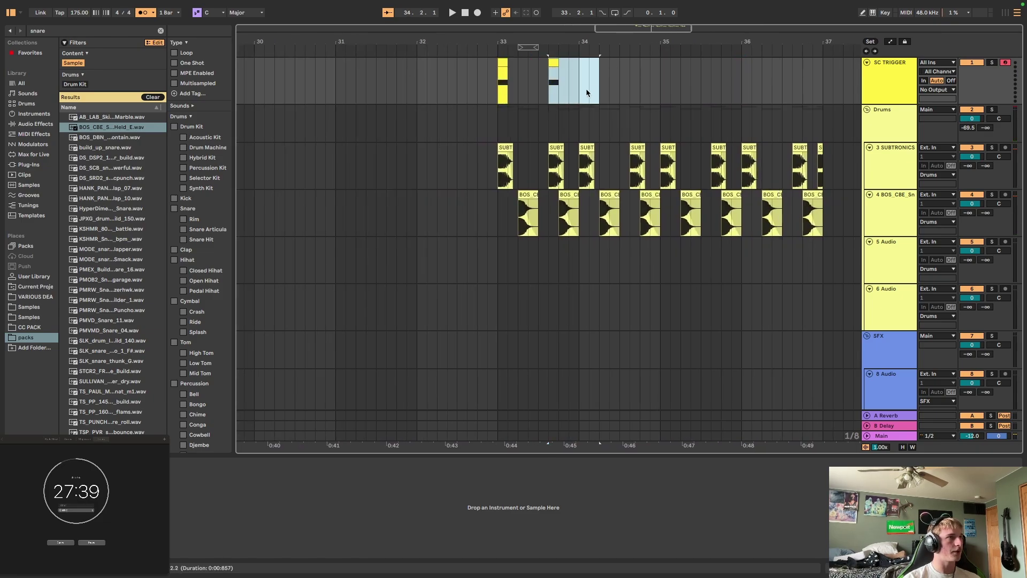
pyautogui.moveTo(582, 94); pyautogui.dragTo(499, 93)
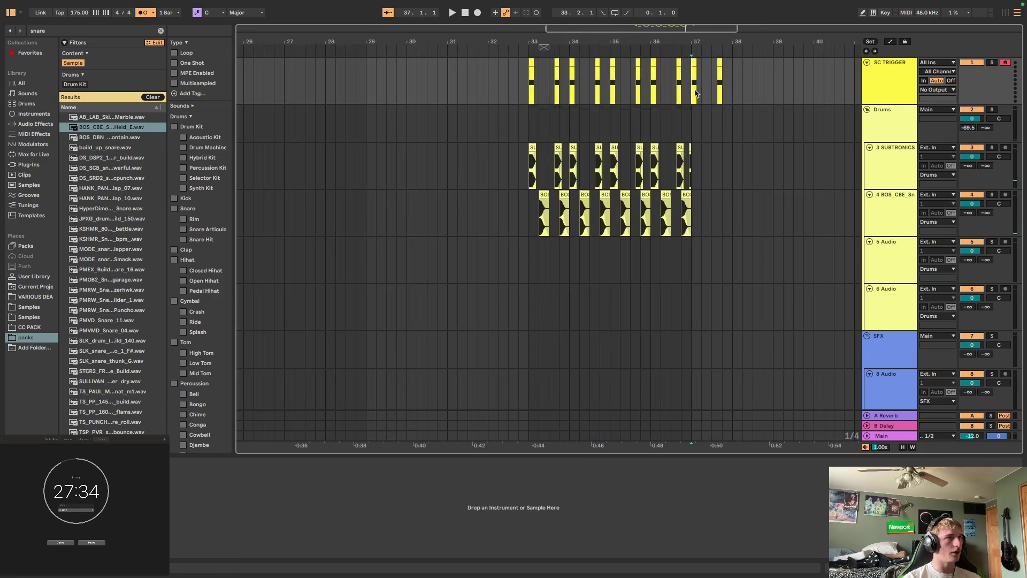
pyautogui.press('Delete')
# - Loop the Drums group from bar 33 to bar 37 and play the pattern
pyautogui.moveTo(694, 129); pyautogui.dragTo(527, 130)
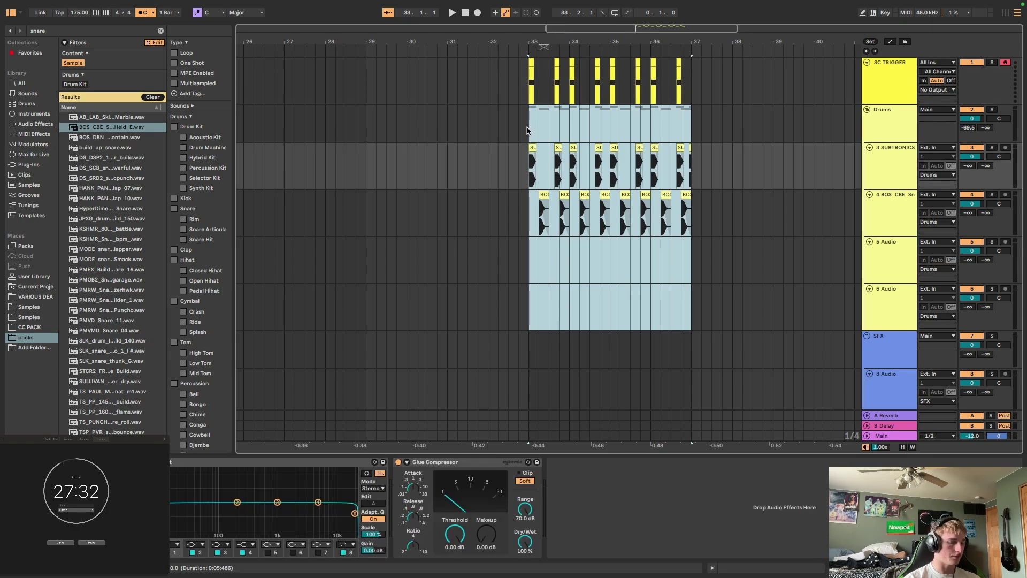
pyautogui.press('space')
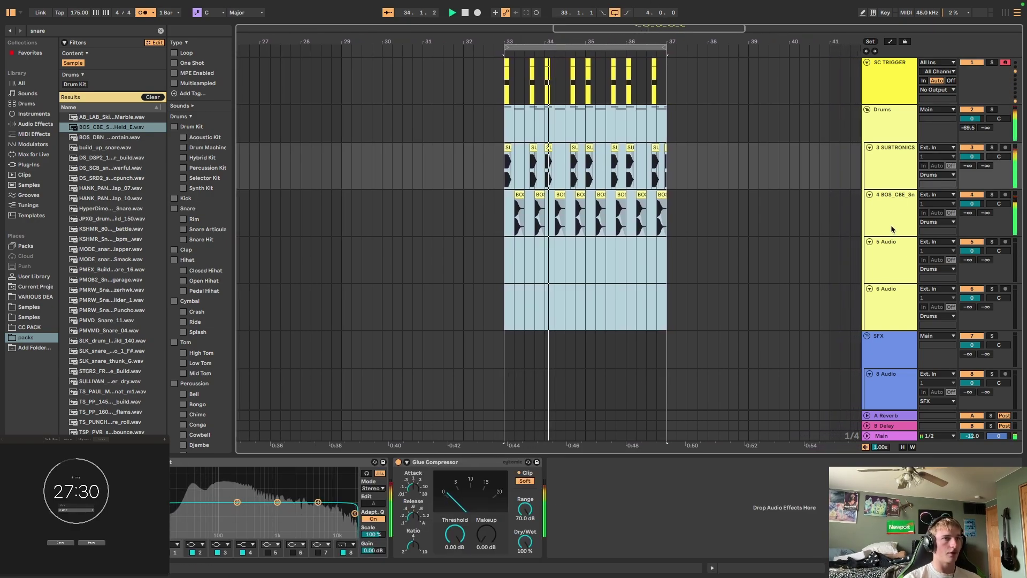
pyautogui.click(890, 234)
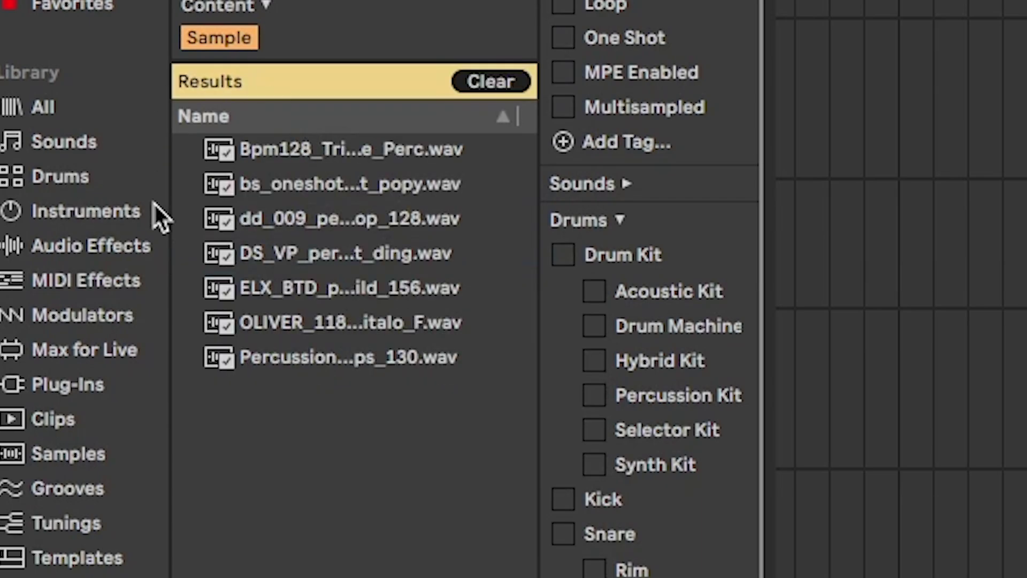
# - Look through the percussion samples and try one on the 5 Audio track against the drums
pyautogui.click(270, 211)
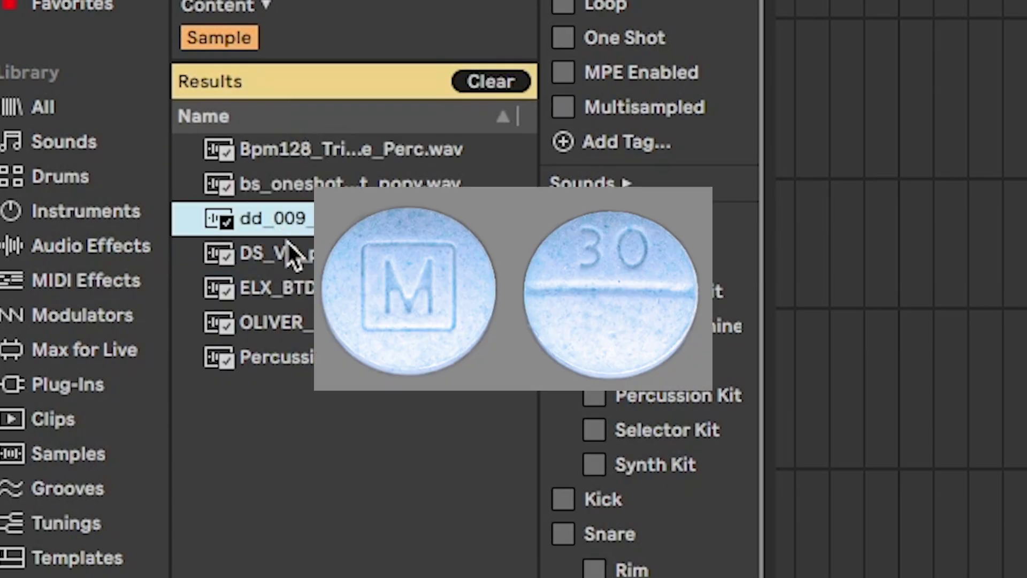
pyautogui.moveTo(107, 146); pyautogui.dragTo(478, 271)
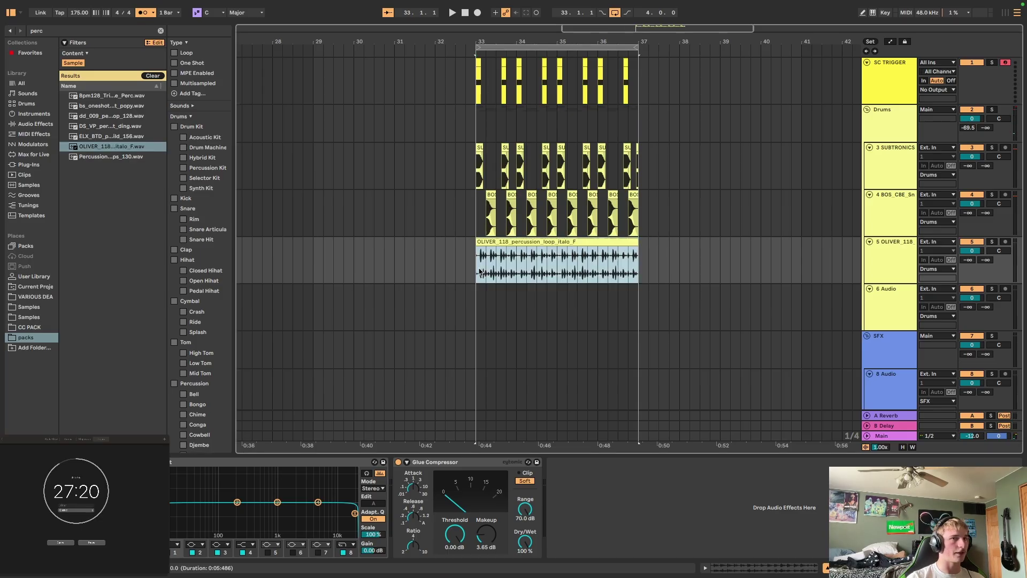
pyautogui.press('space')
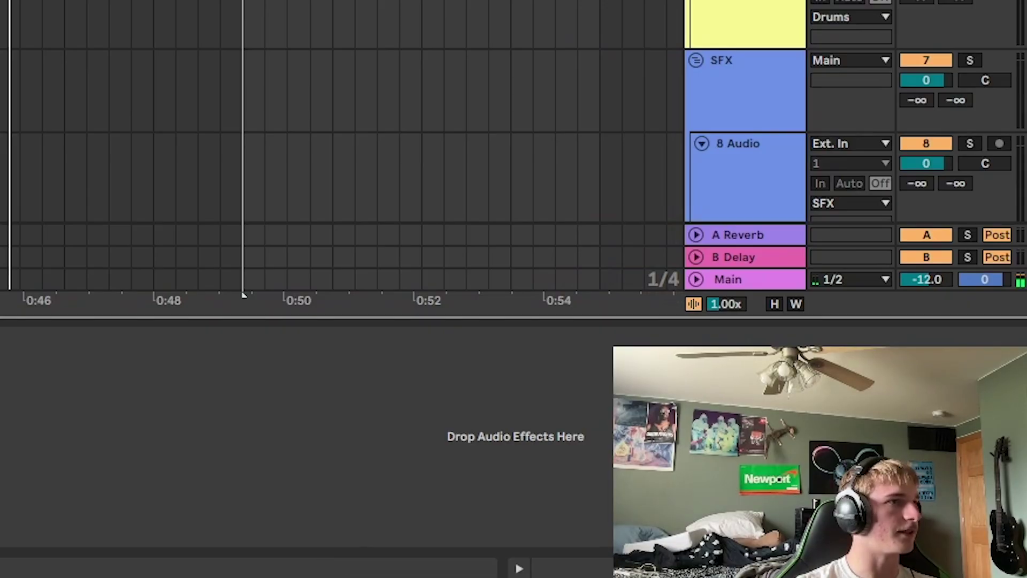
pyautogui.click(116, 107)
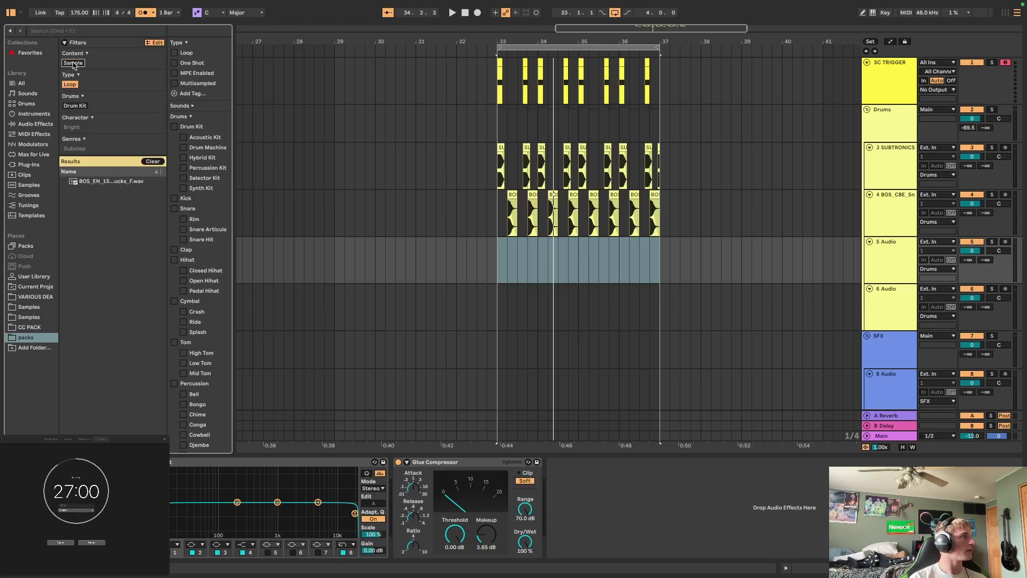
# - Place a loop sample on 5 Audio and a break sample found with "bre" on 6 Audio, soloing the break to audition it
pyautogui.moveTo(111, 156); pyautogui.dragTo(508, 260)
pyautogui.write('bre')
pyautogui.moveTo(110, 127); pyautogui.dragTo(378, 307)
pyautogui.click(992, 289)
pyautogui.press('space')
# - Duplicate the SLS_DS_75_drum_loop_break_groovy_clean track in the No Sub group and add SerumFX after the Glue Compressor
pyautogui.moveTo(740, 310); pyautogui.dragTo(890, 259)
pyautogui.press('Delete')
pyautogui.press('super+d')
pyautogui.write('ser')
pyautogui.moveTo(91, 84); pyautogui.dragTo(588, 506)
pyautogui.hscroll(1, 541, 400)
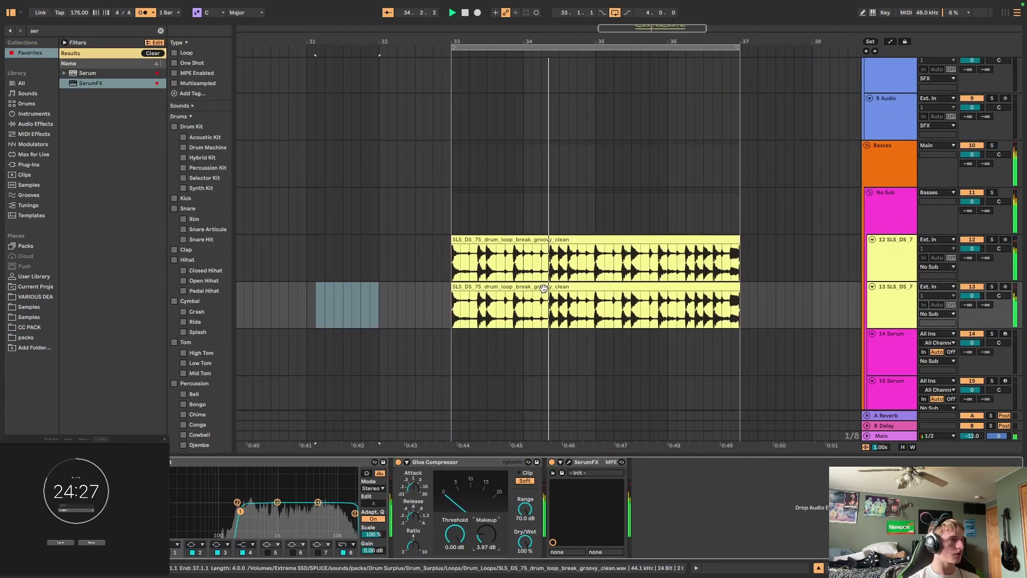
pyautogui.click(913, 304)
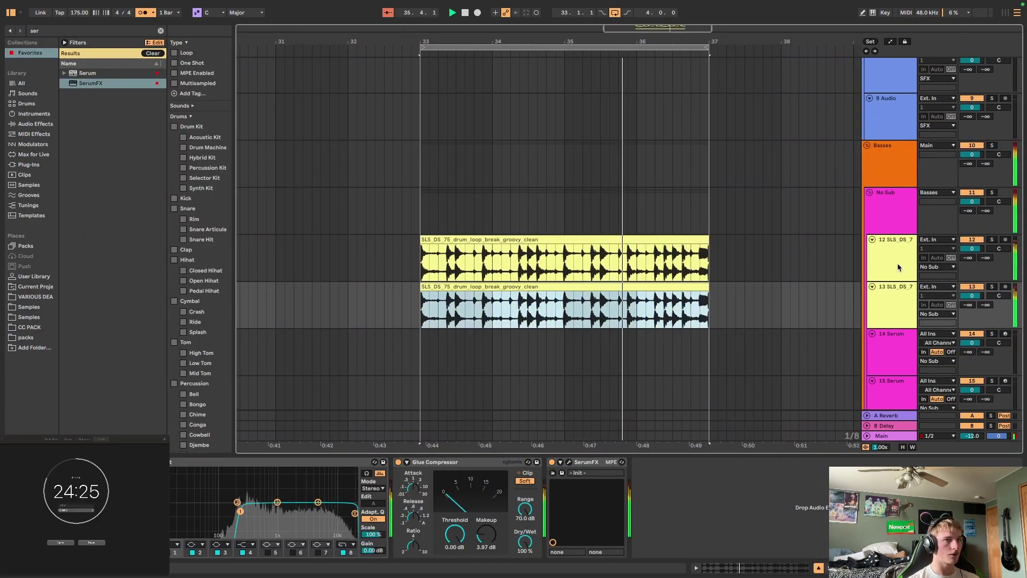
pyautogui.click(880, 262)
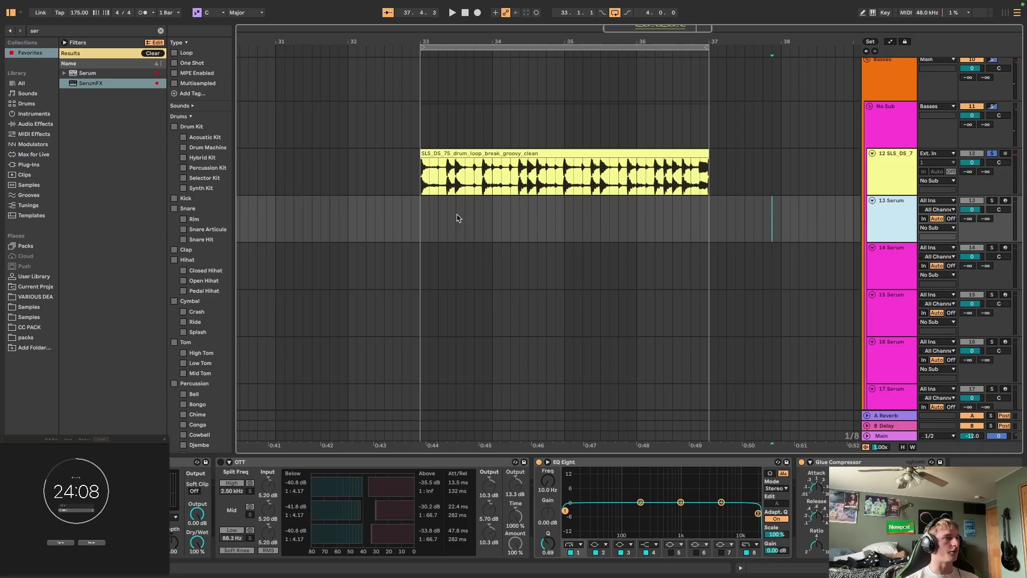
# - Create a MIDI clip on the 13 Serum track from bar 33 to bar 35 and fill it with one sustained E3 note
pyautogui.doubleClick(420, 220)
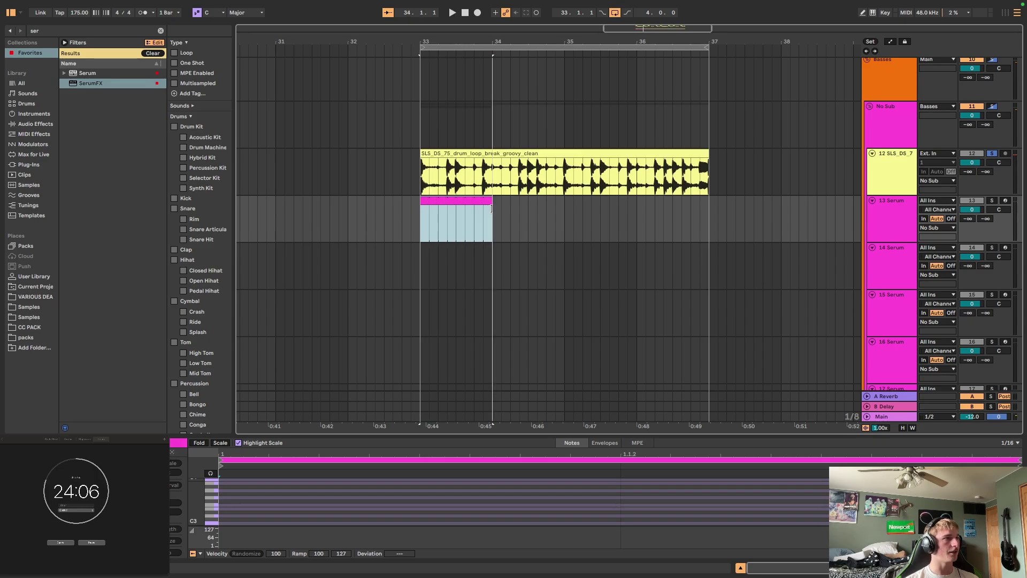
pyautogui.moveTo(493, 208); pyautogui.dragTo(552, 211)
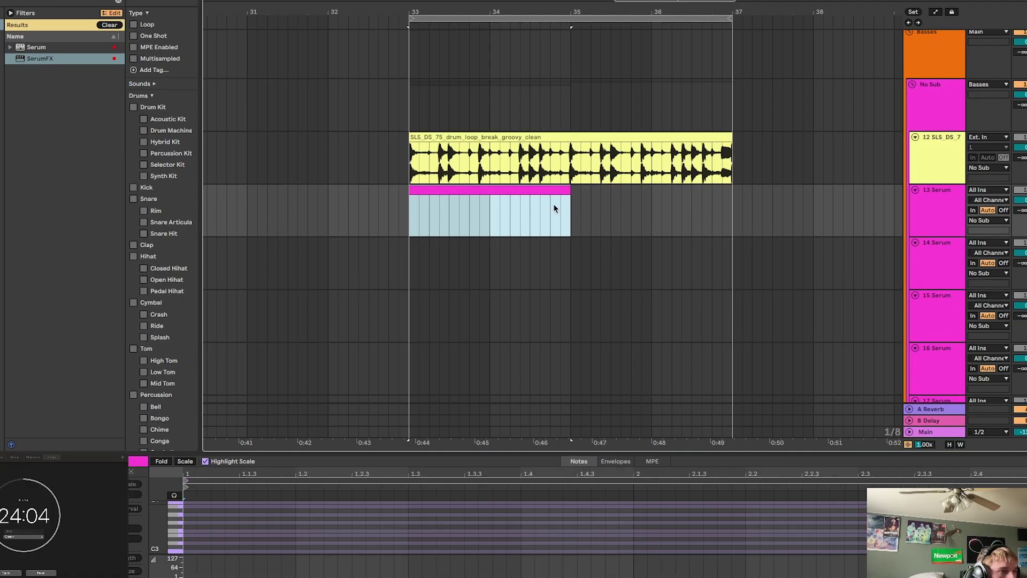
pyautogui.doubleClick(188, 531)
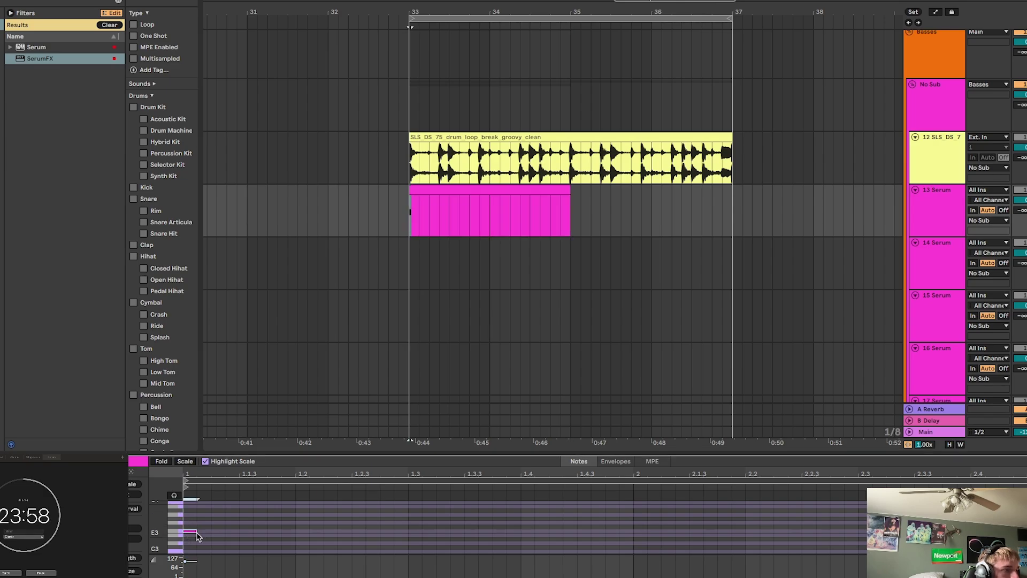
pyautogui.moveTo(194, 531); pyautogui.dragTo(1003, 375)
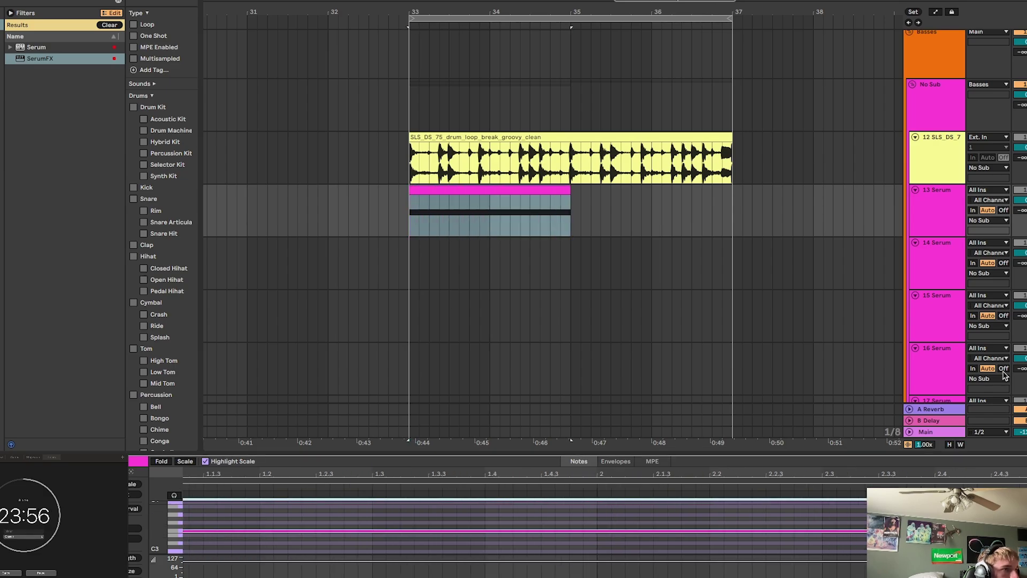
# - Loop the MIDI clip from bar 33 to bar 35, play it and show the 13 Serum track's devices
pyautogui.click(523, 194)
pyautogui.hotkey('ctrl', 'l')
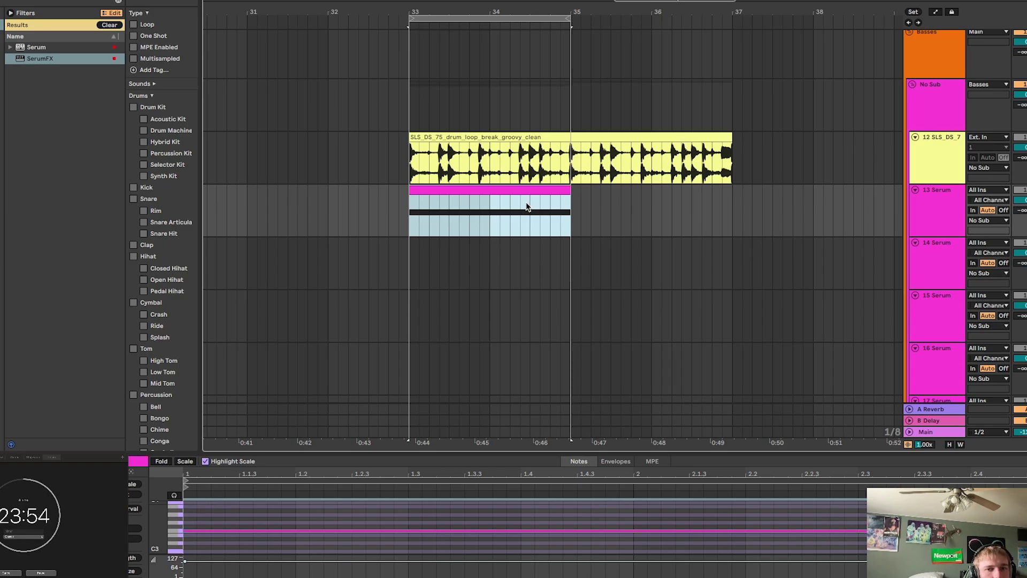
pyautogui.press('space')
pyautogui.doubleClick(930, 207)
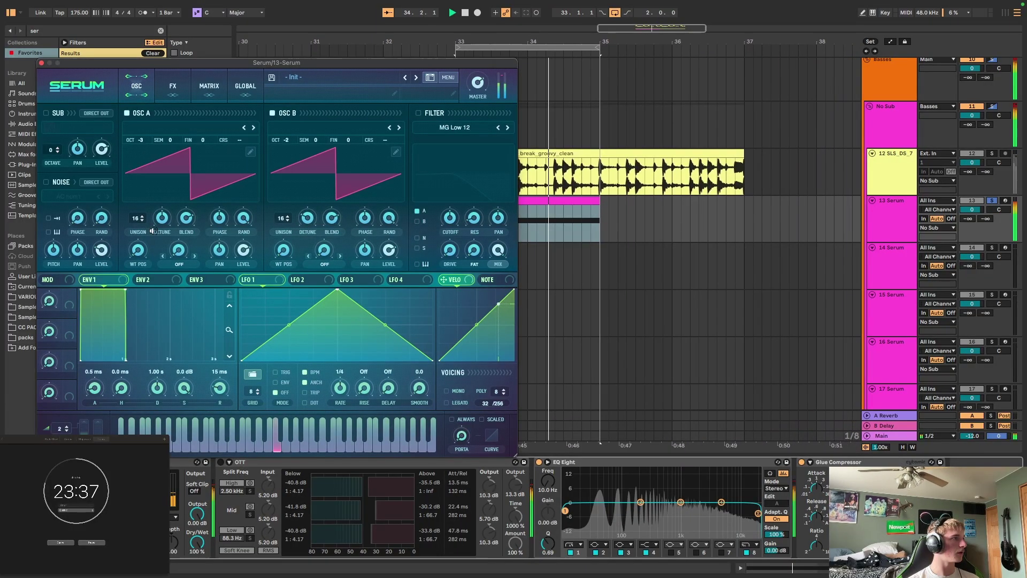
# - Lower OSC A's detune and enable Serum's MG Low 12 filter with a raised cutoff, then open the synth's FX page
pyautogui.moveTo(161, 218); pyautogui.dragTo(162, 240)
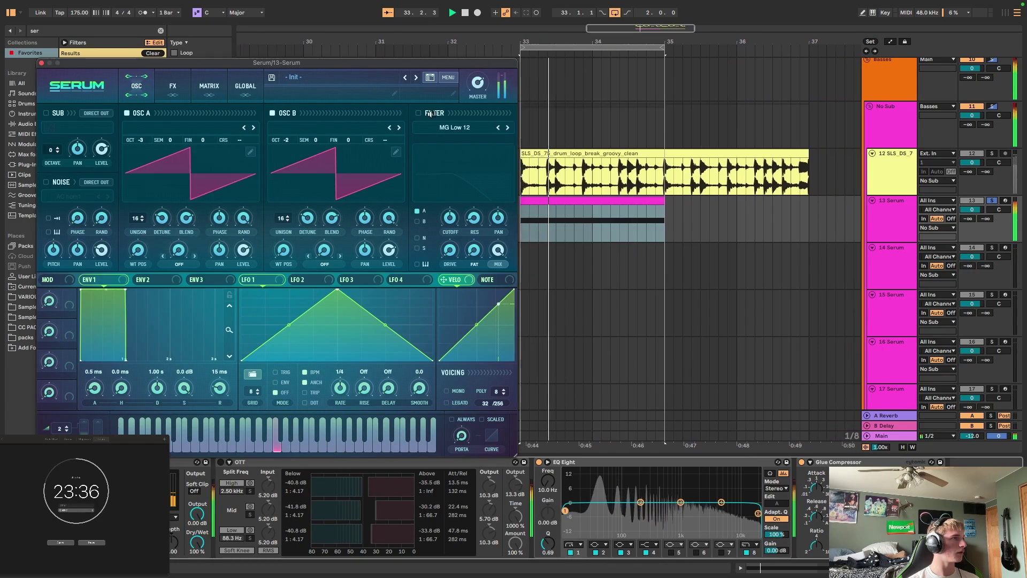
pyautogui.click(418, 113)
pyautogui.moveTo(449, 214); pyautogui.dragTo(451, 199)
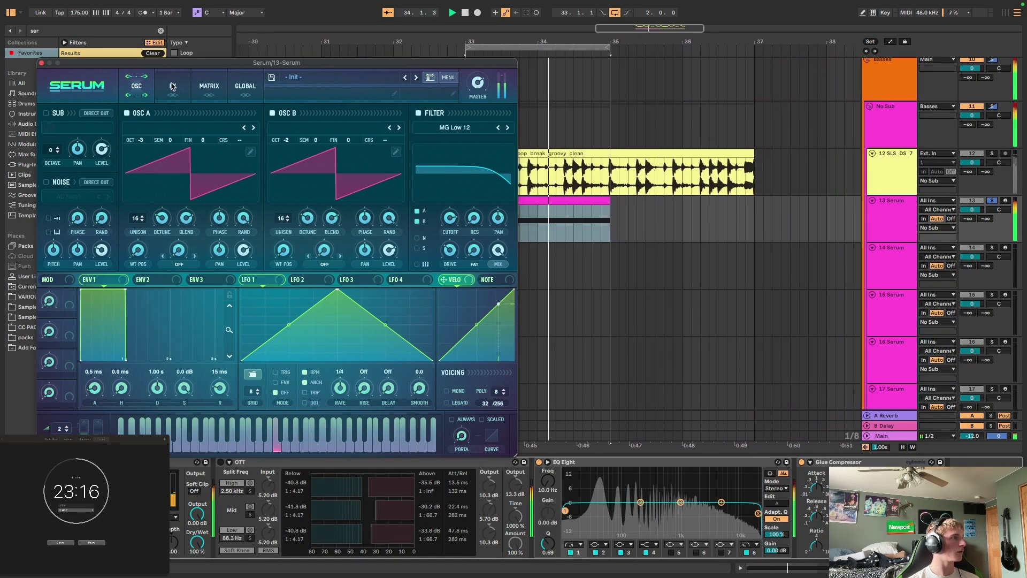
pyautogui.click(172, 85)
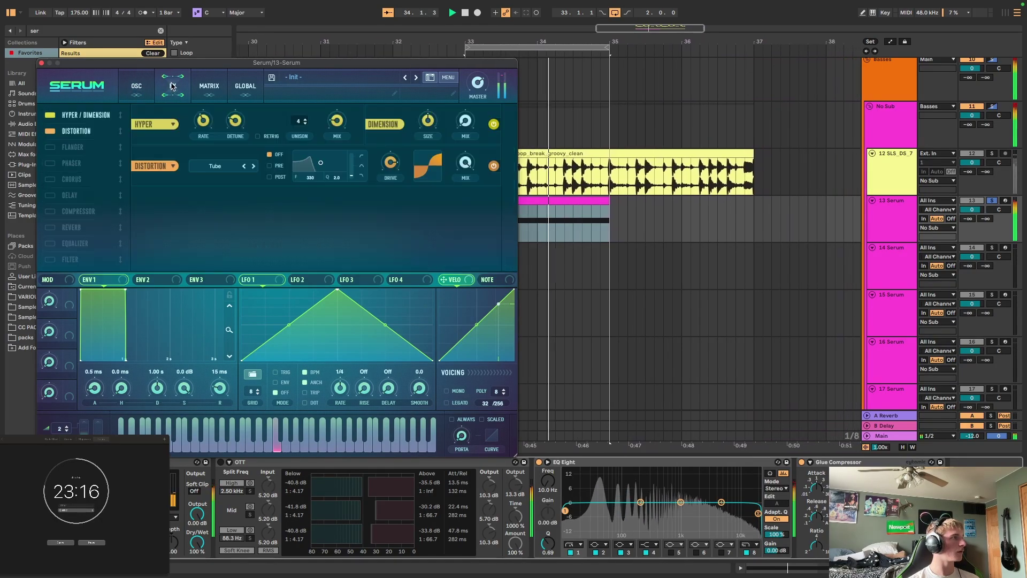
# - Enable the compressor in 13 Serum's effects and duplicate the 13 Serum track
pyautogui.click(50, 211)
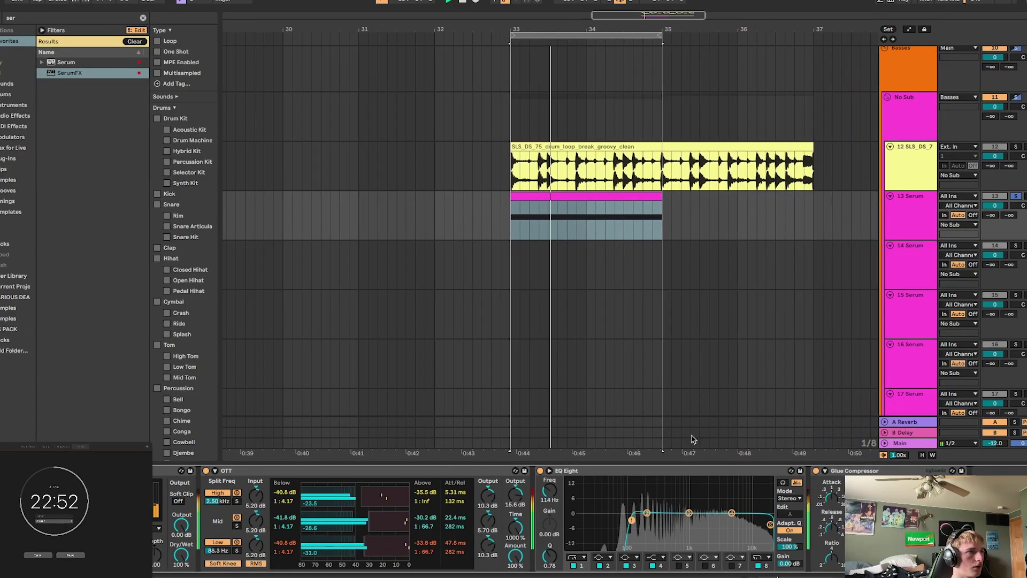
pyautogui.click(918, 207)
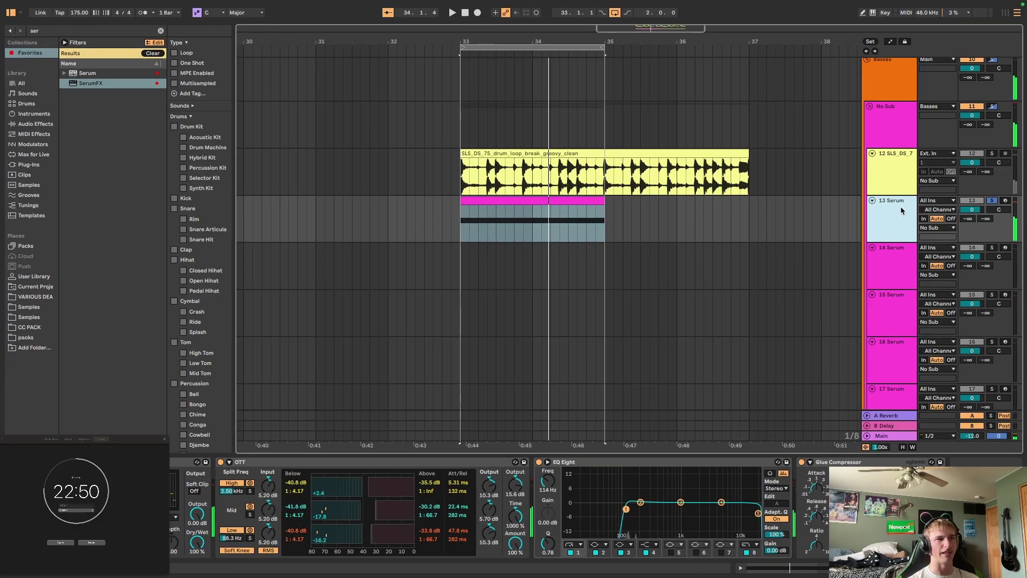
pyautogui.press('super+d')
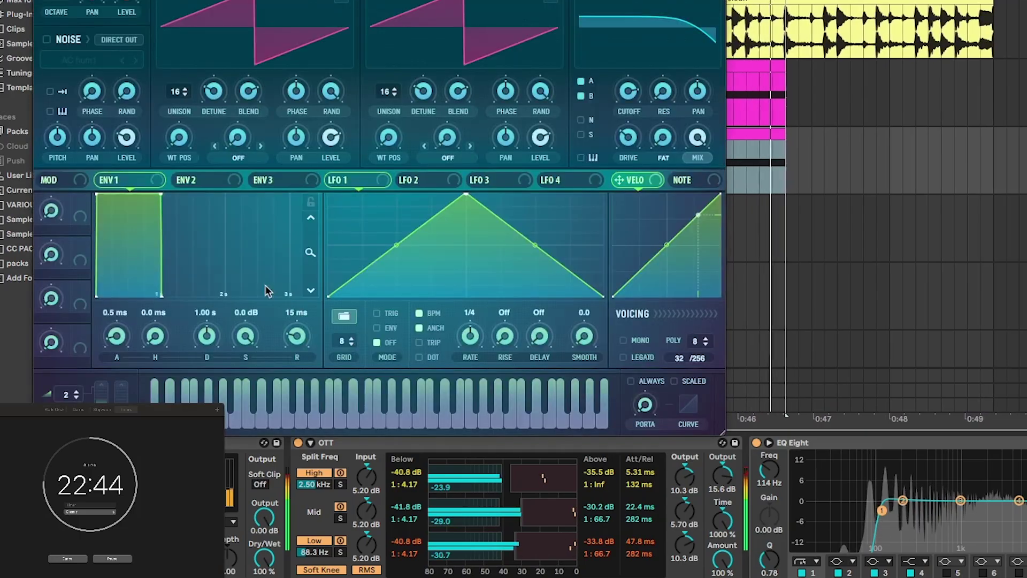
# - In the 14 Serum copy, load a Misc preset shape into LFO 1 and assign it to the lowered MG Low 12 filter cutoff
pyautogui.moveTo(466, 193); pyautogui.dragTo(361, 194)
pyautogui.click(344, 316)
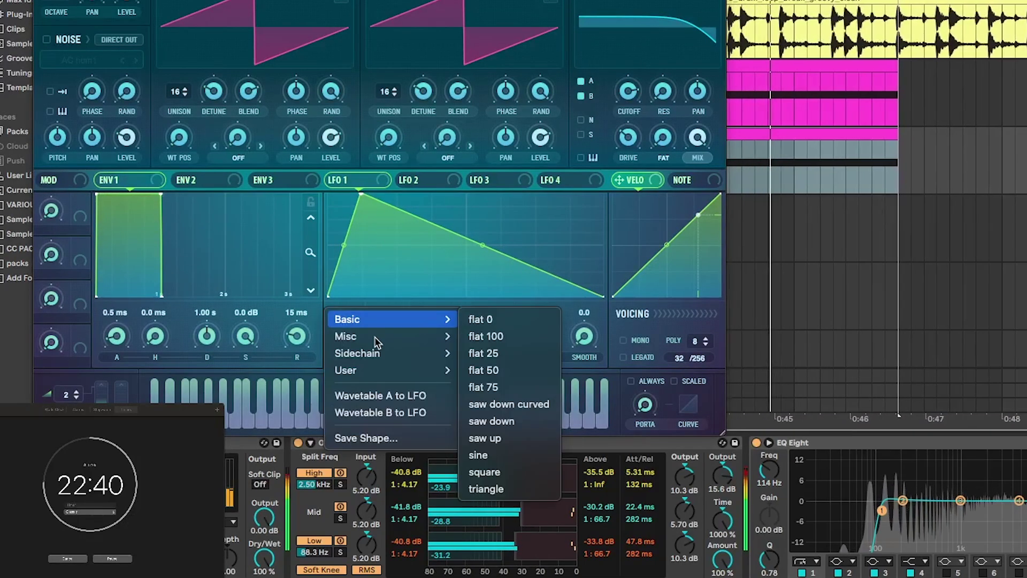
pyautogui.moveTo(368, 336)
pyautogui.click(493, 337)
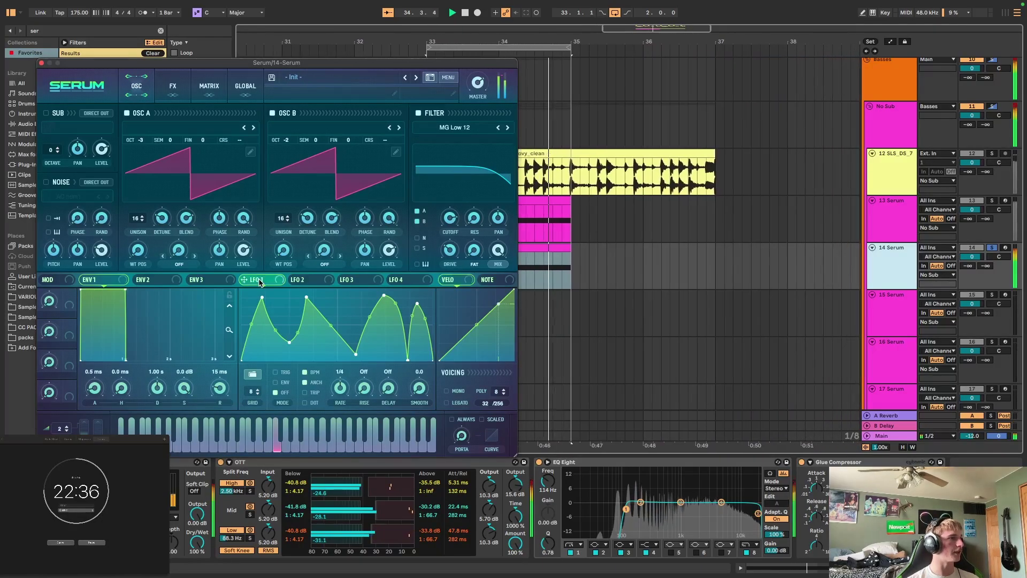
pyautogui.moveTo(449, 219); pyautogui.dragTo(450, 267)
pyautogui.moveTo(259, 281); pyautogui.dragTo(432, 238)
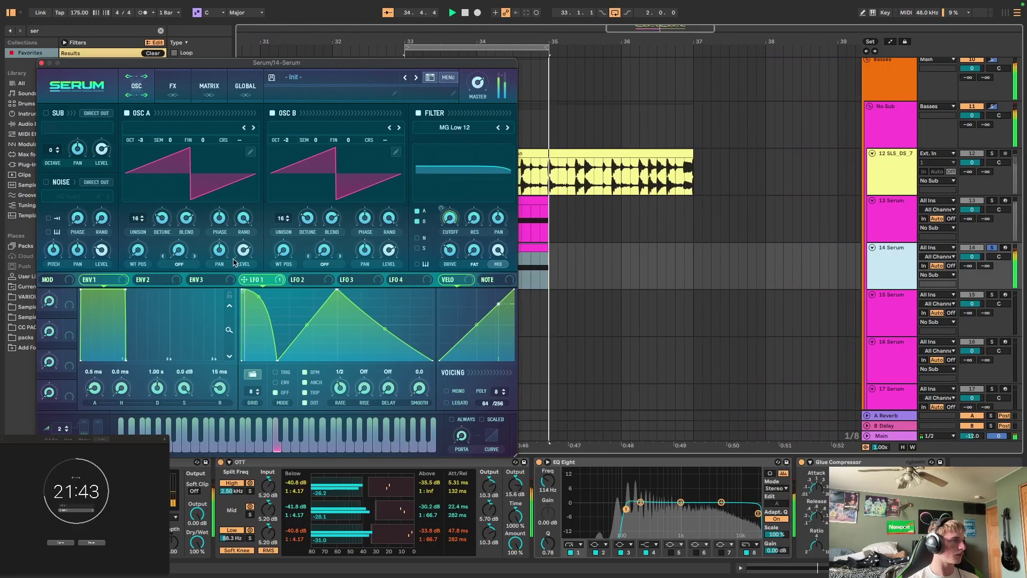
# - Bend LFO 1 on 14 Serum into a steep falling curve, and reduce the 15 Serum copy's LFO 1 to a single falling slope
pyautogui.moveTo(259, 297); pyautogui.dragTo(251, 323)
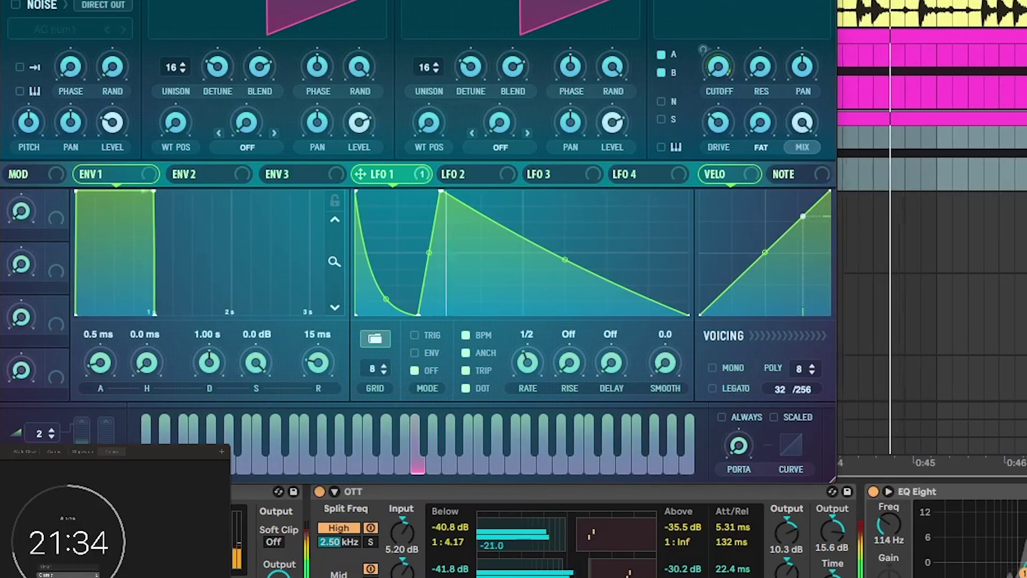
pyautogui.click(377, 191)
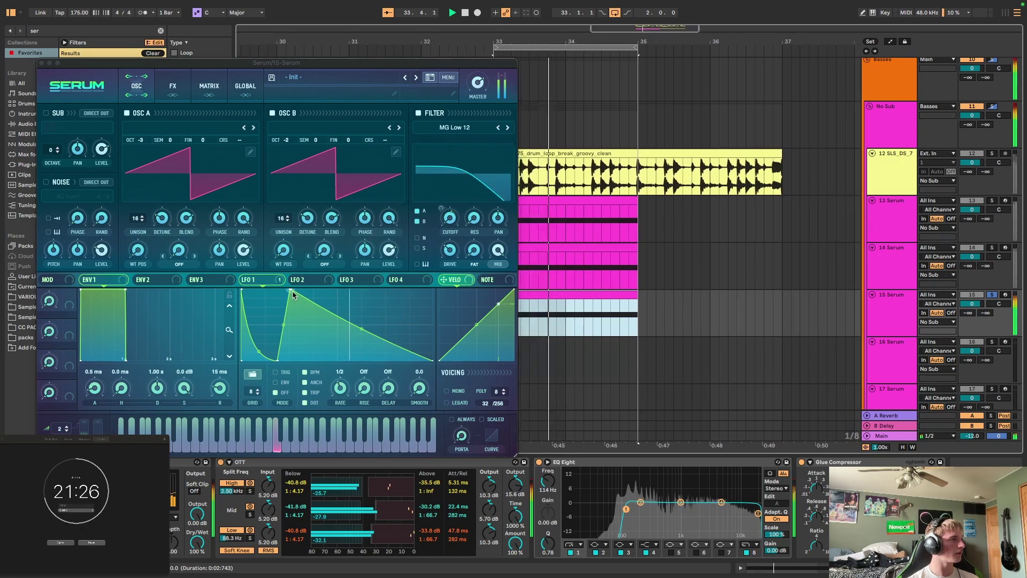
pyautogui.moveTo(292, 292); pyautogui.dragTo(295, 360)
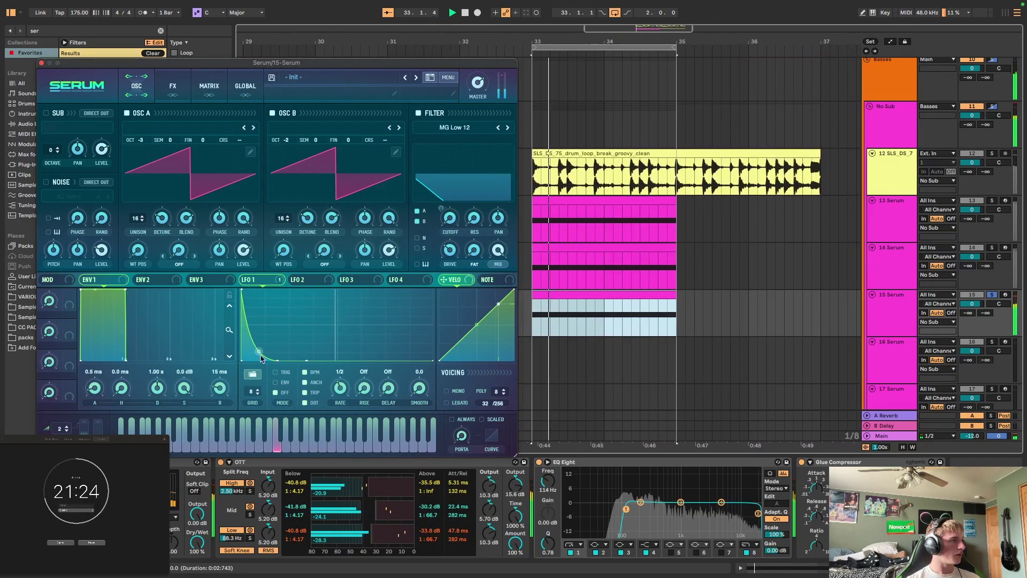
pyautogui.moveTo(308, 361); pyautogui.dragTo(411, 368)
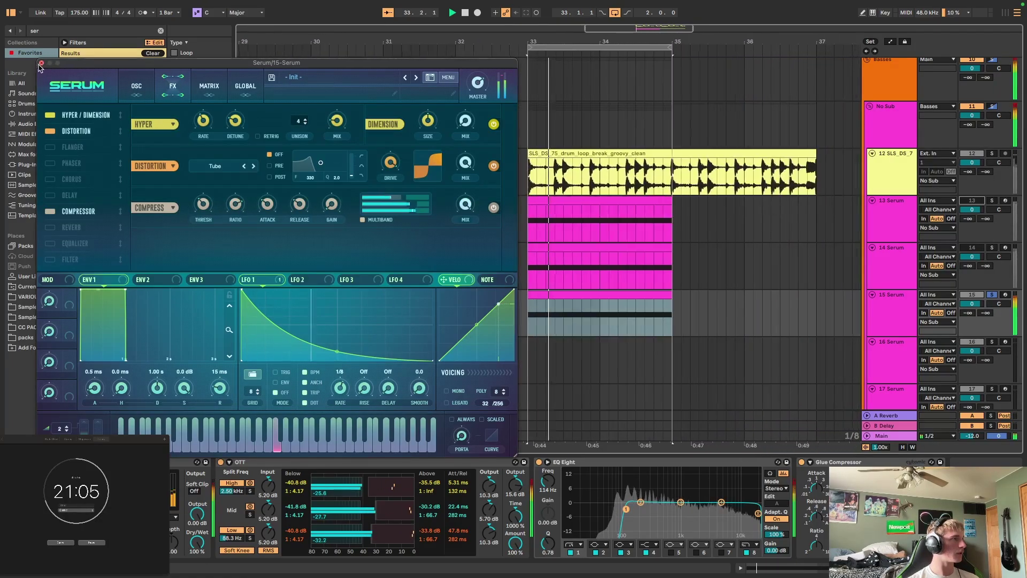
pyautogui.click(41, 63)
# - Duplicate the 15 Serum track, solo the 16 Serum copy and play the loop with its synth window shown
pyautogui.click(881, 316)
pyautogui.click(882, 363)
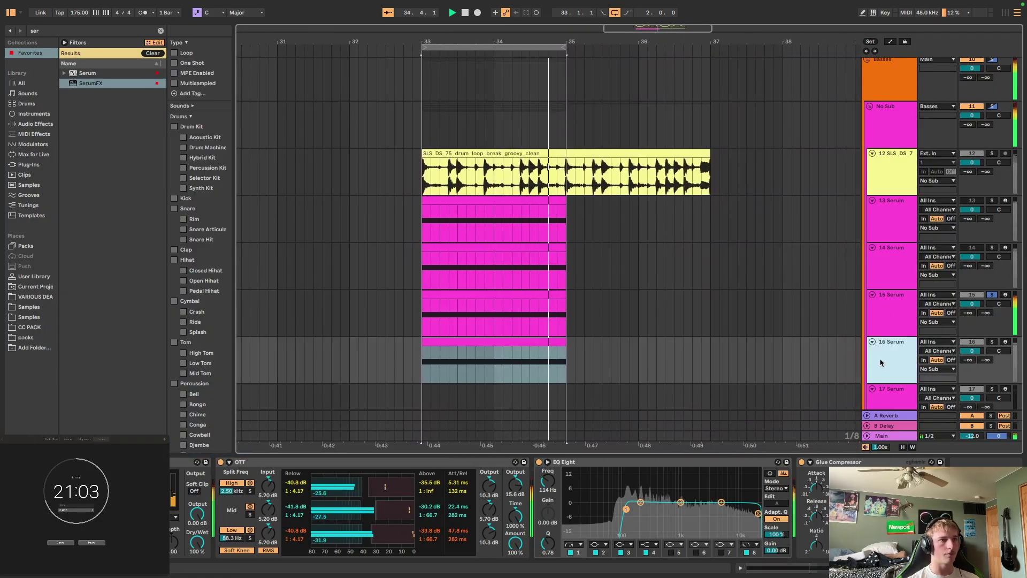
pyautogui.press('s')
pyautogui.press('space')
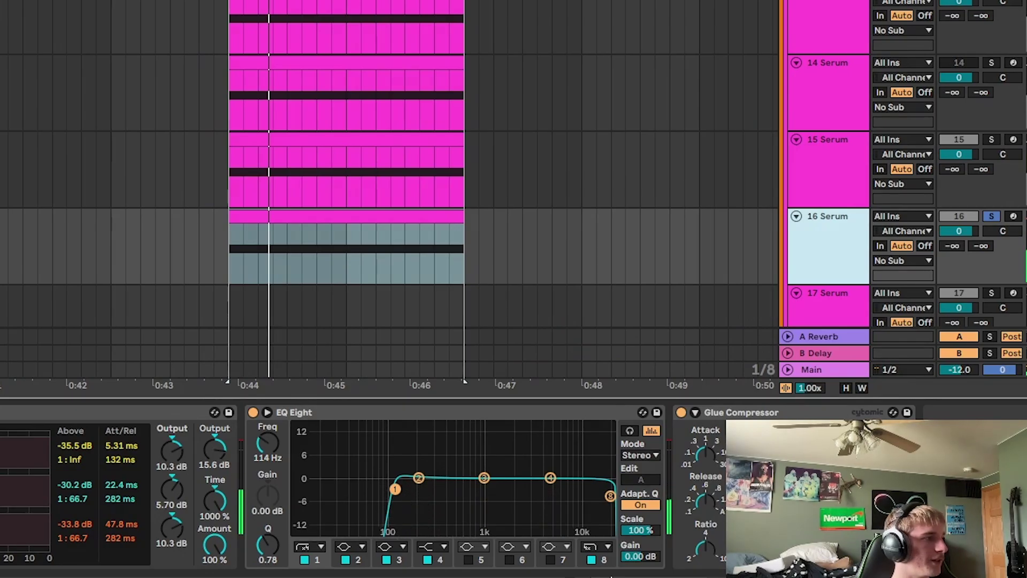
pyautogui.press('super+alt+p')
pyautogui.press('space')
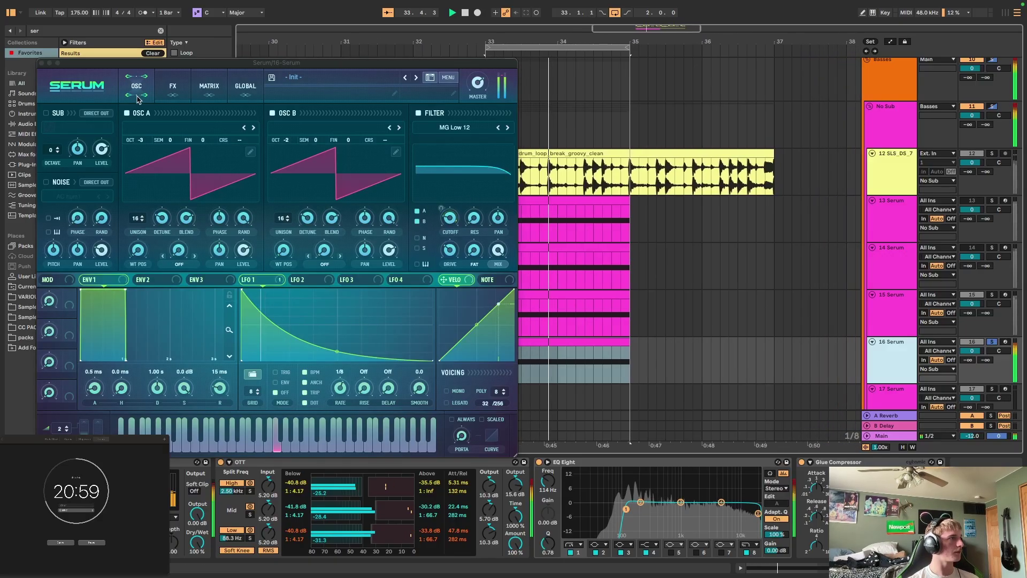
# - On 16 Serum, set the distortion drive to 54%, OSC B to Analog_BD_Sin and LFO 1's rate to 1/8
pyautogui.click(173, 87)
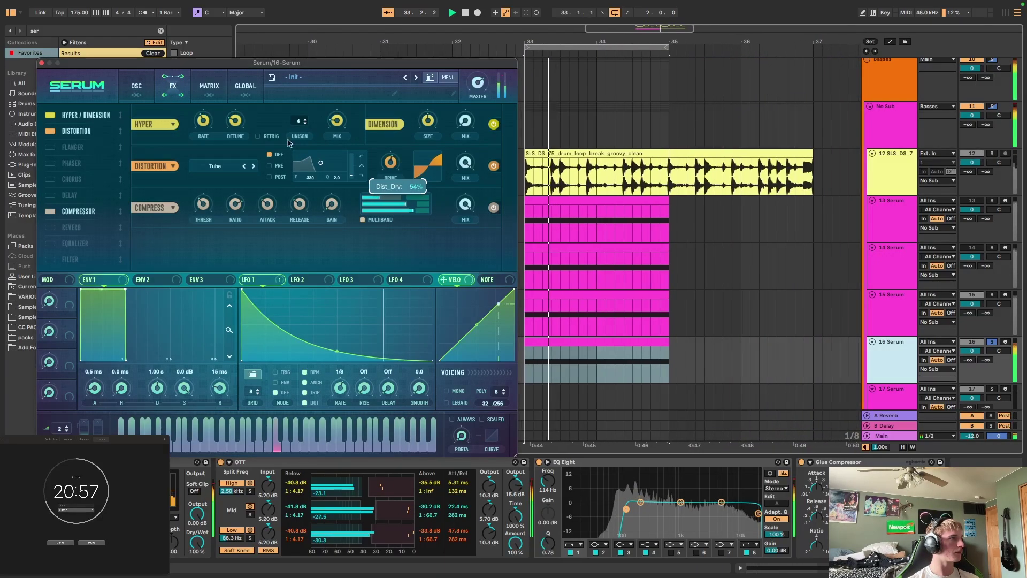
pyautogui.click(138, 88)
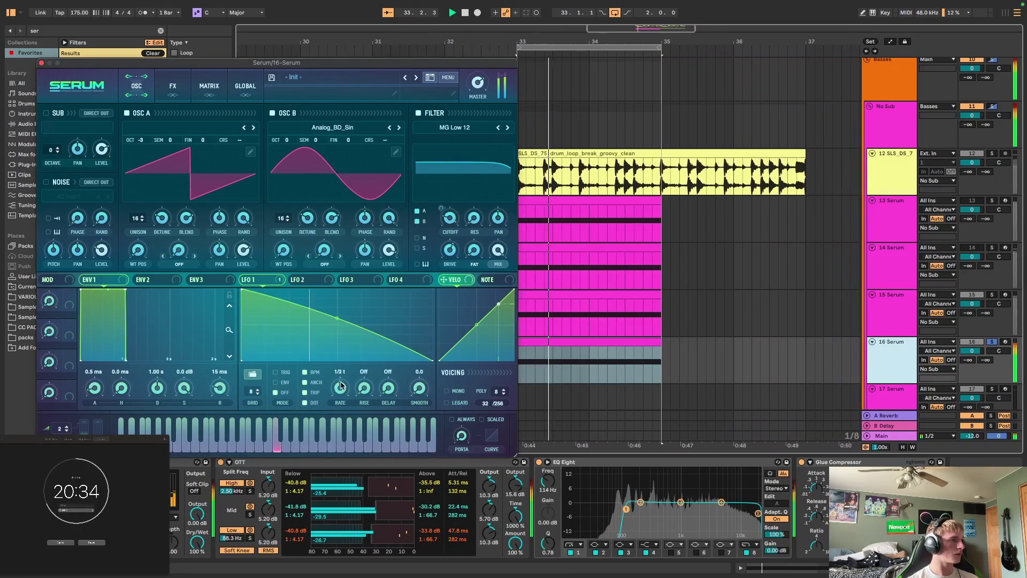
pyautogui.moveTo(344, 378); pyautogui.dragTo(345, 374)
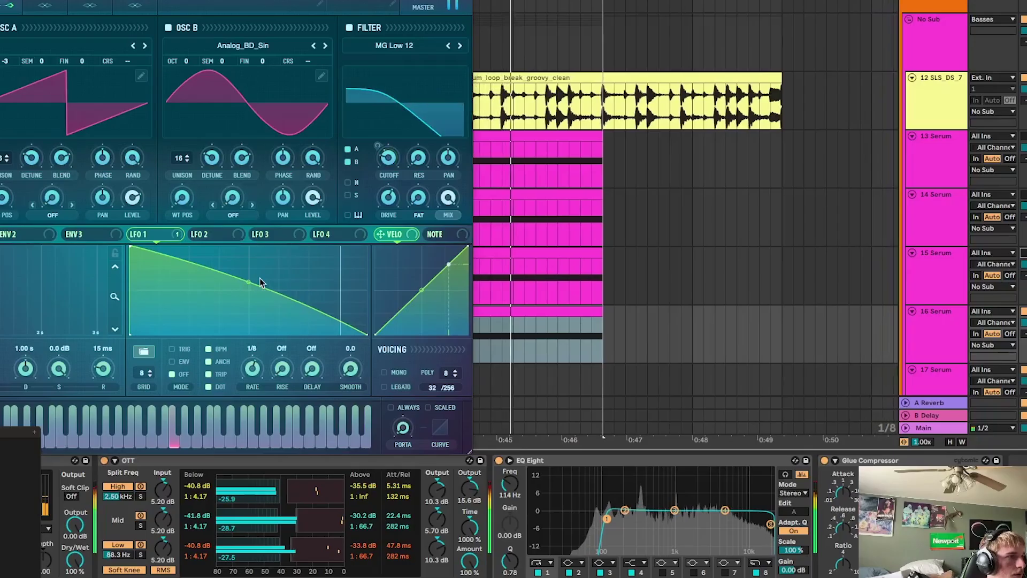
pyautogui.moveTo(818, 10); pyautogui.dragTo(832, 58)
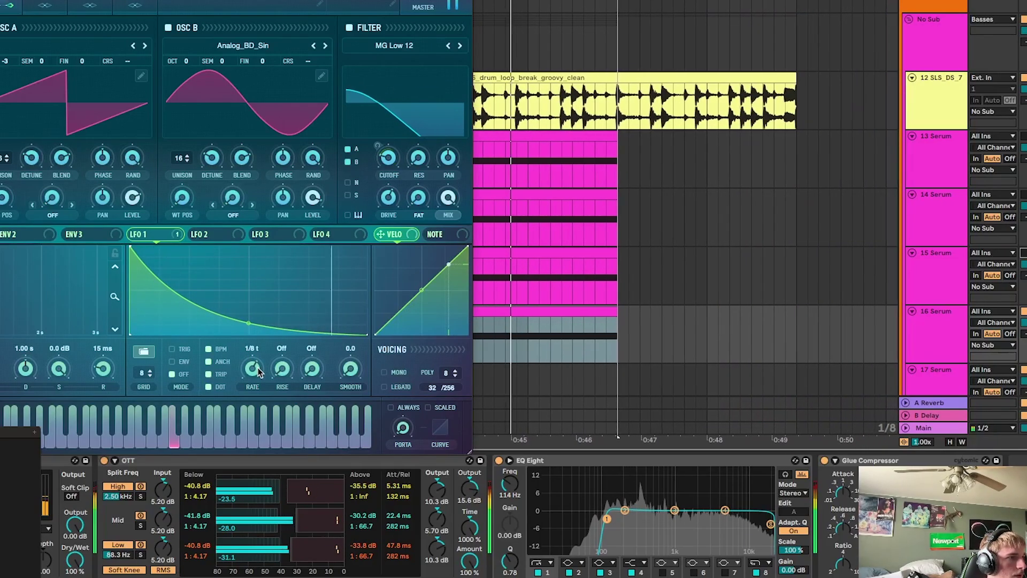
pyautogui.moveTo(255, 377); pyautogui.dragTo(256, 381)
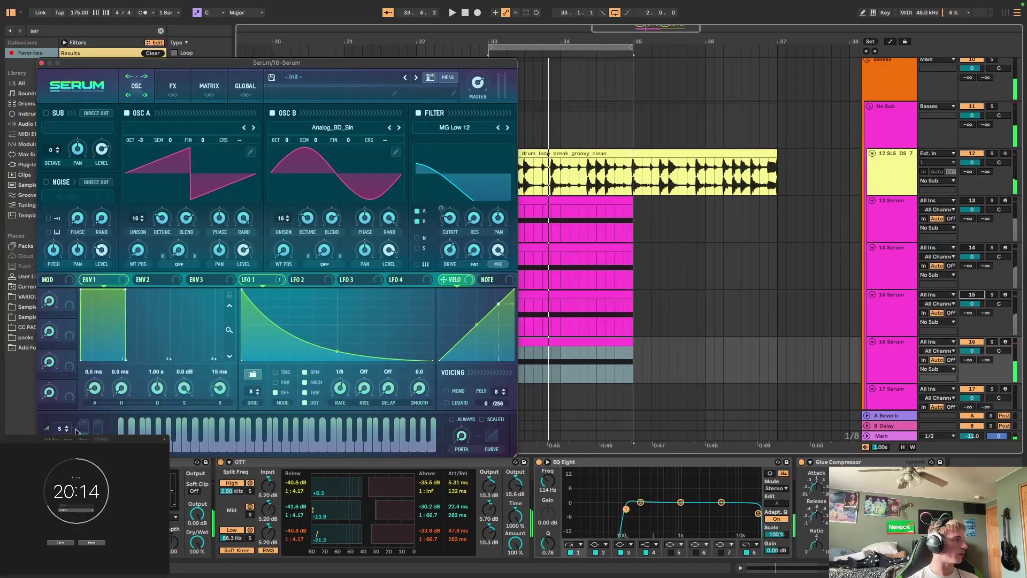
pyautogui.click(42, 62)
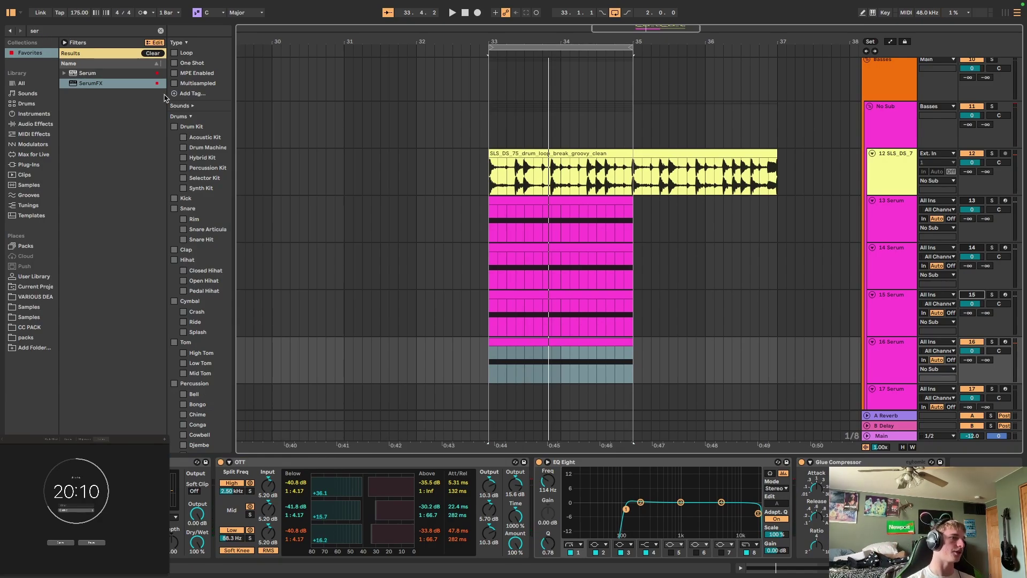
# - Draw a rising Pitch Bend automation ramp over 16 Serum's clip from bar 33 to bar 35 and switch off its OSC A
pyautogui.press('a')
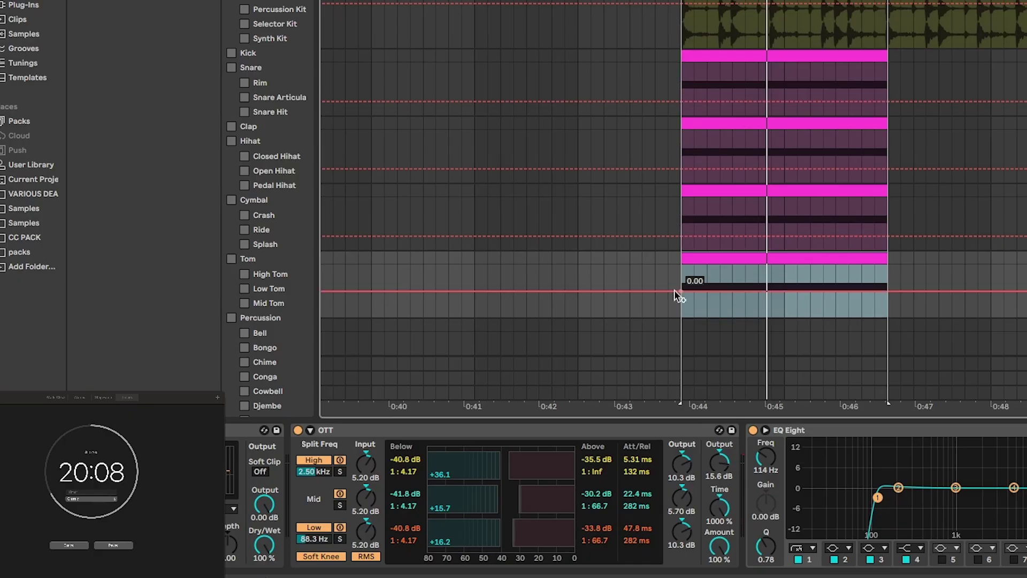
pyautogui.click(677, 291)
pyautogui.moveTo(688, 290); pyautogui.dragTo(901, 265)
pyautogui.press('space')
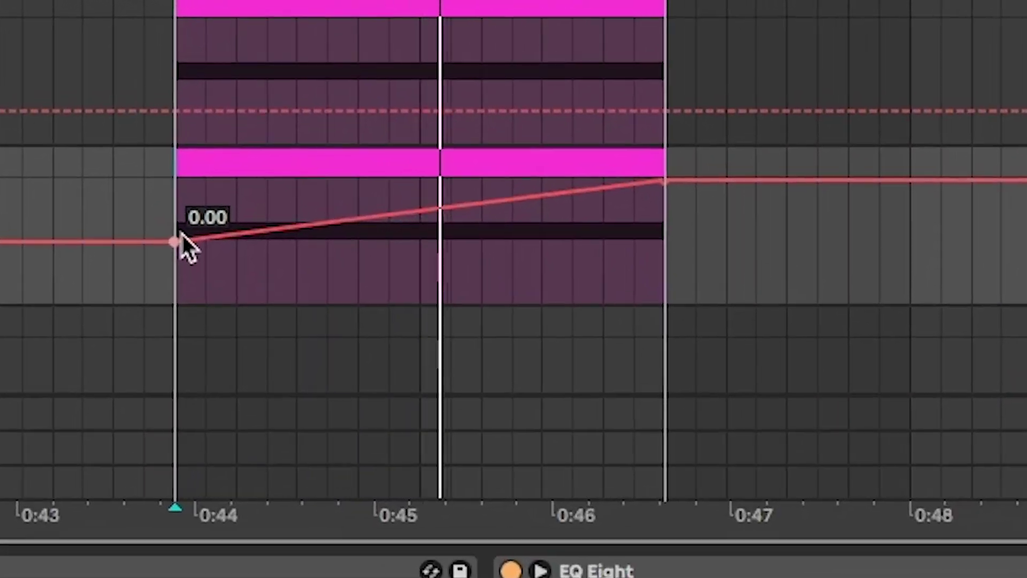
pyautogui.moveTo(489, 365); pyautogui.dragTo(489, 382)
pyautogui.moveTo(152, 383); pyautogui.dragTo(152, 381)
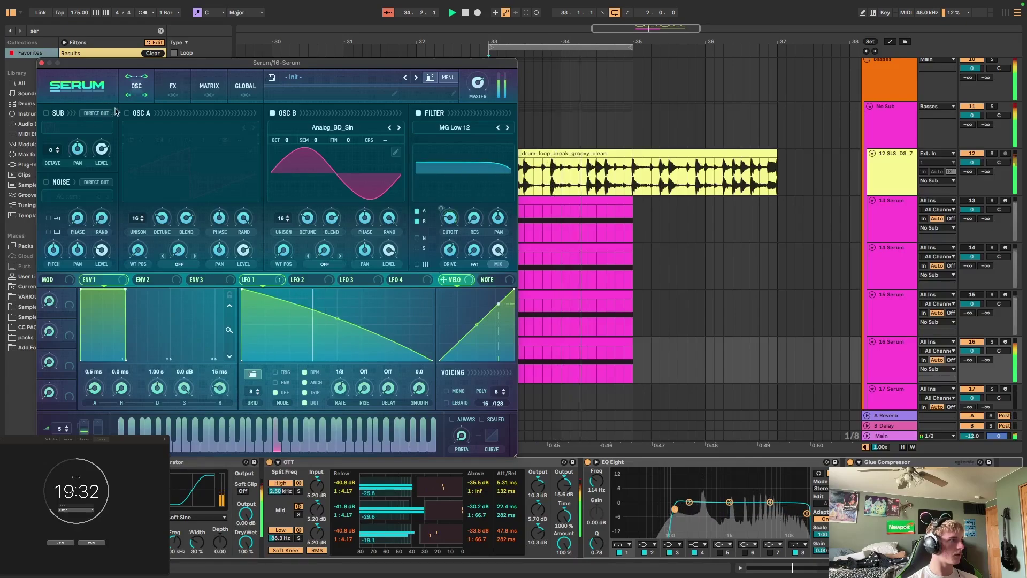
pyautogui.click(127, 113)
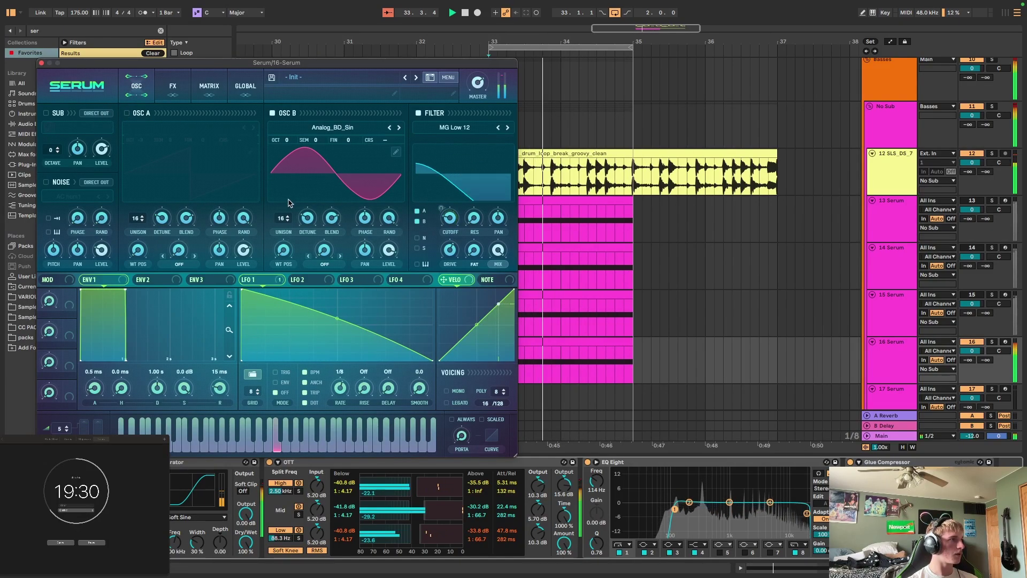
# - Duplicate the 15 Serum track, trim the copy's clip to the first two beats of bar 33 and loop that range
pyautogui.click(891, 290)
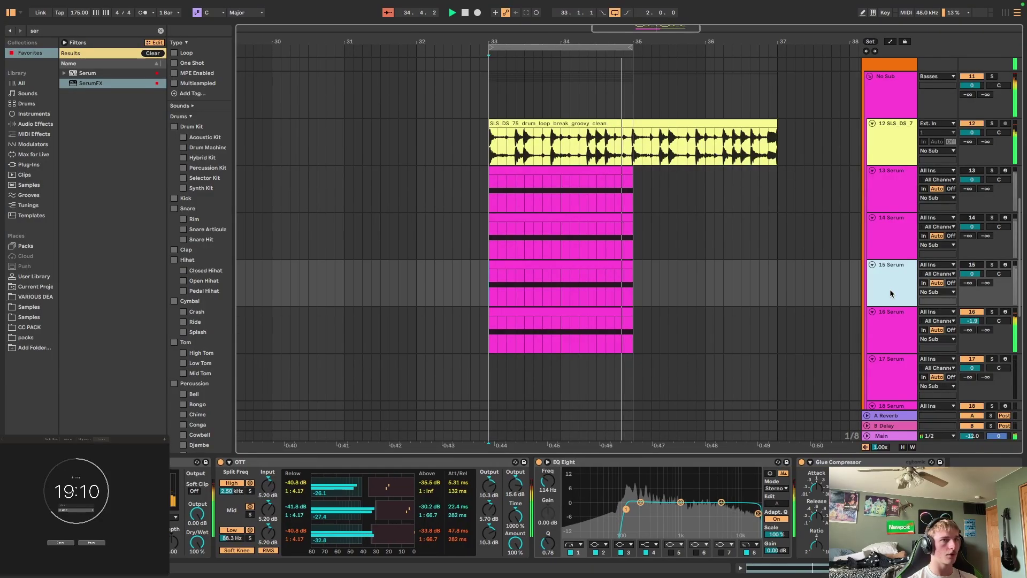
pyautogui.press('super+d')
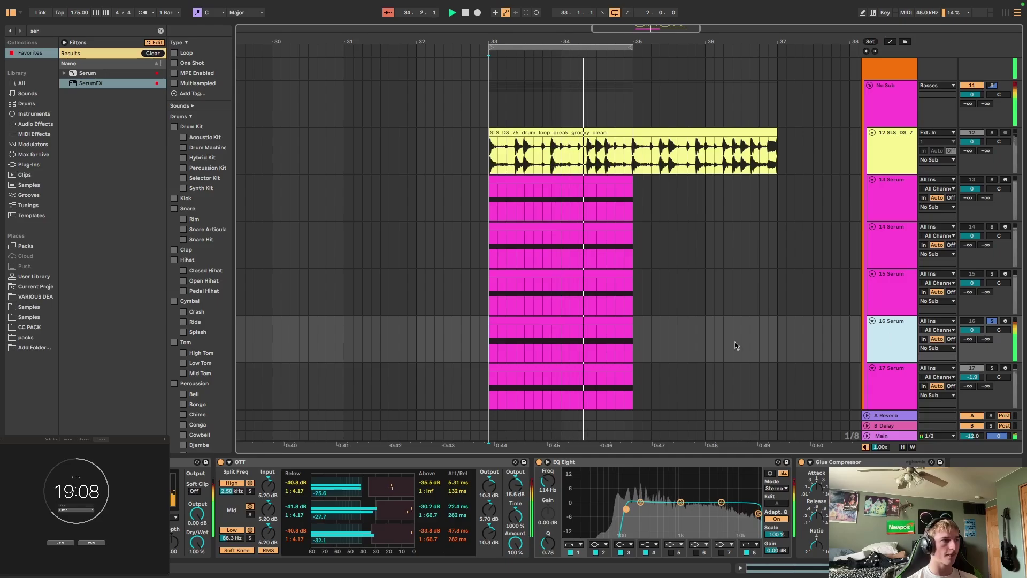
pyautogui.moveTo(527, 340); pyautogui.dragTo(740, 346)
pyautogui.press('Delete')
pyautogui.click(497, 318)
pyautogui.press('super+l')
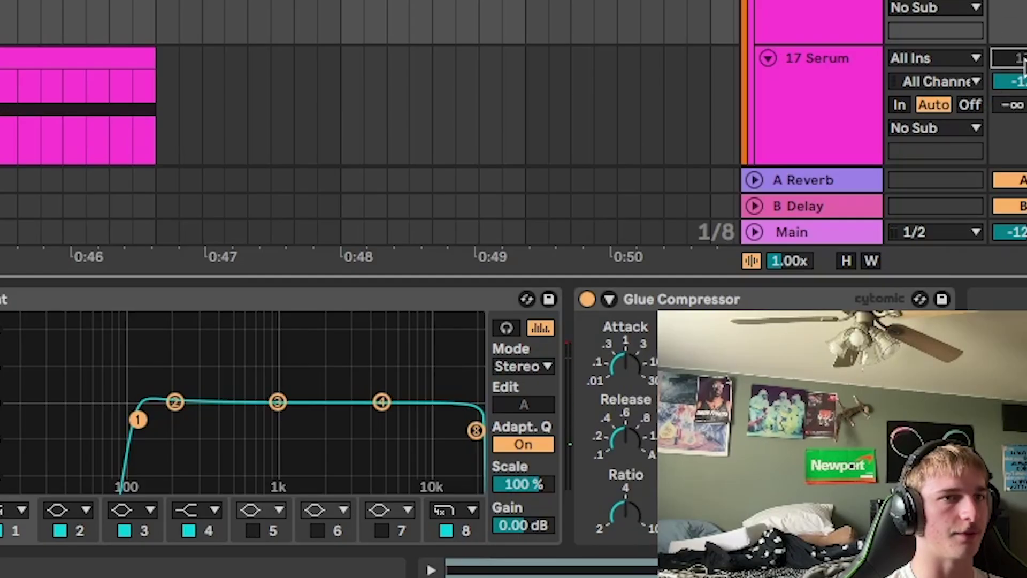
# - While playing the loop, set 16 Serum's LFO 1 to ENV mode and its filter to Scream LP with an adjusted cutoff
pyautogui.press('space')
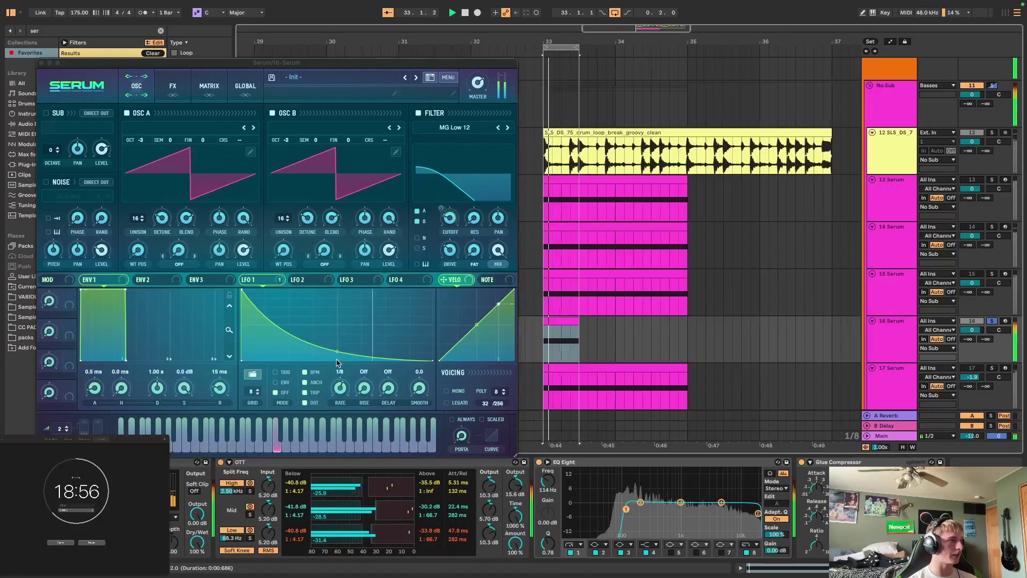
pyautogui.click(282, 381)
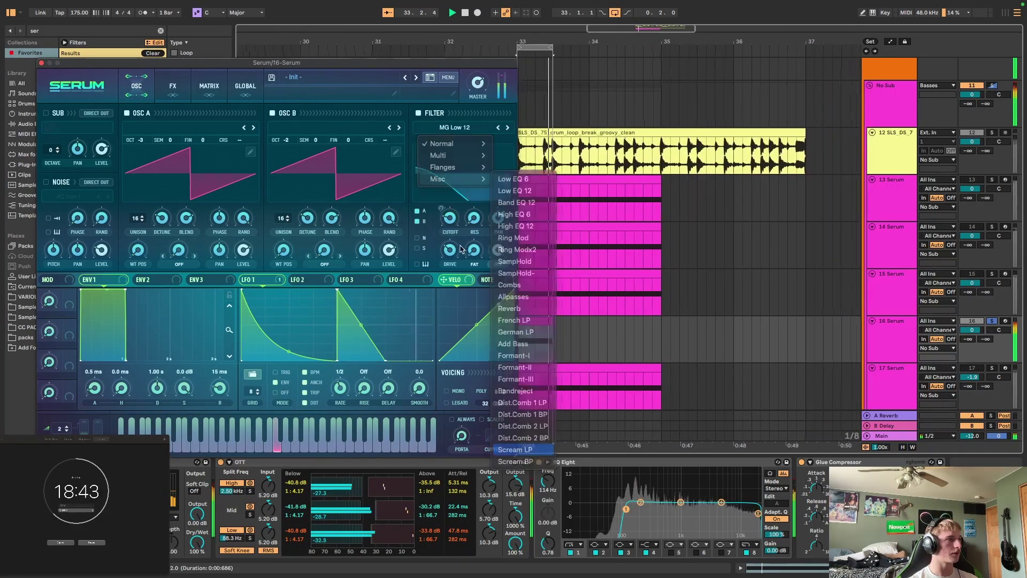
pyautogui.click(535, 422)
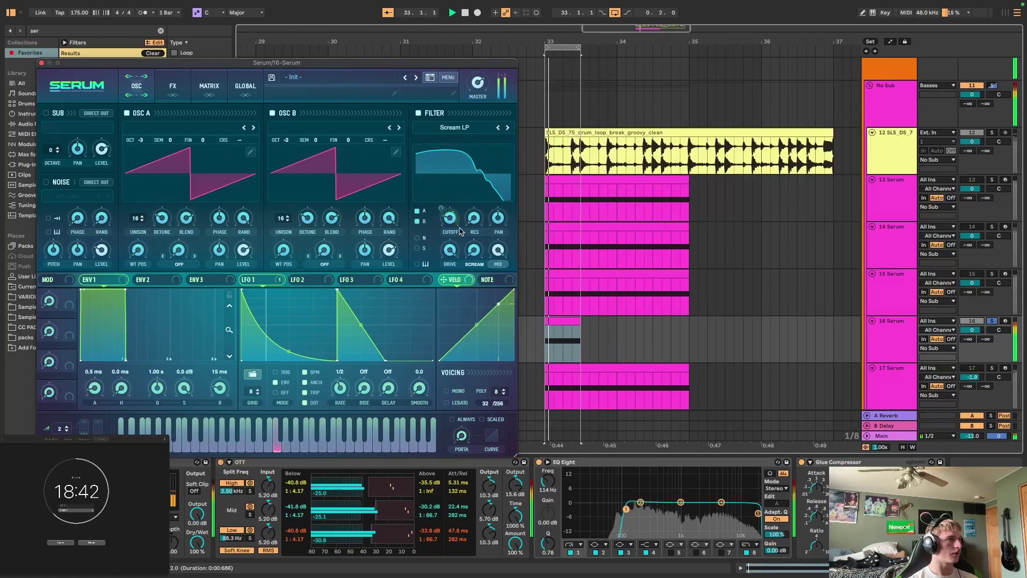
pyautogui.moveTo(473, 175); pyautogui.dragTo(465, 194)
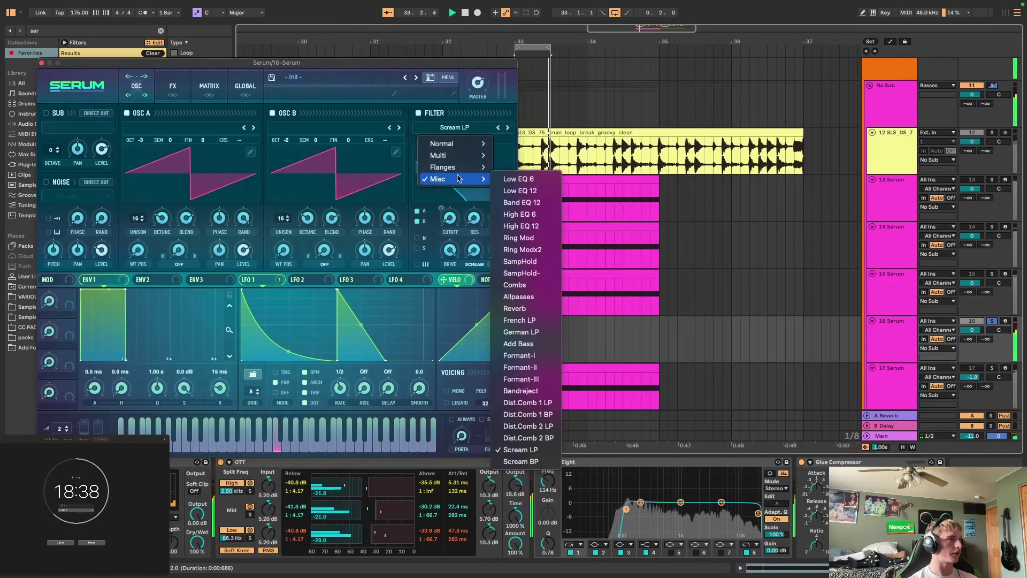
# - On the 17 Serum copy, change the filter type to HN 12 and set OSC B's octave to -3
pyautogui.moveTo(448, 168)
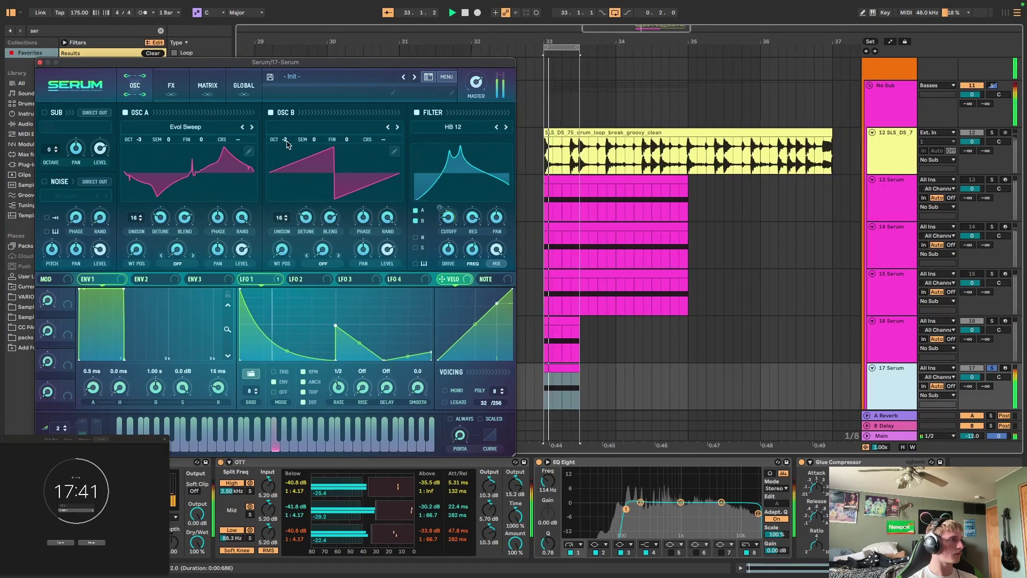
pyautogui.moveTo(287, 142); pyautogui.dragTo(286, 172)
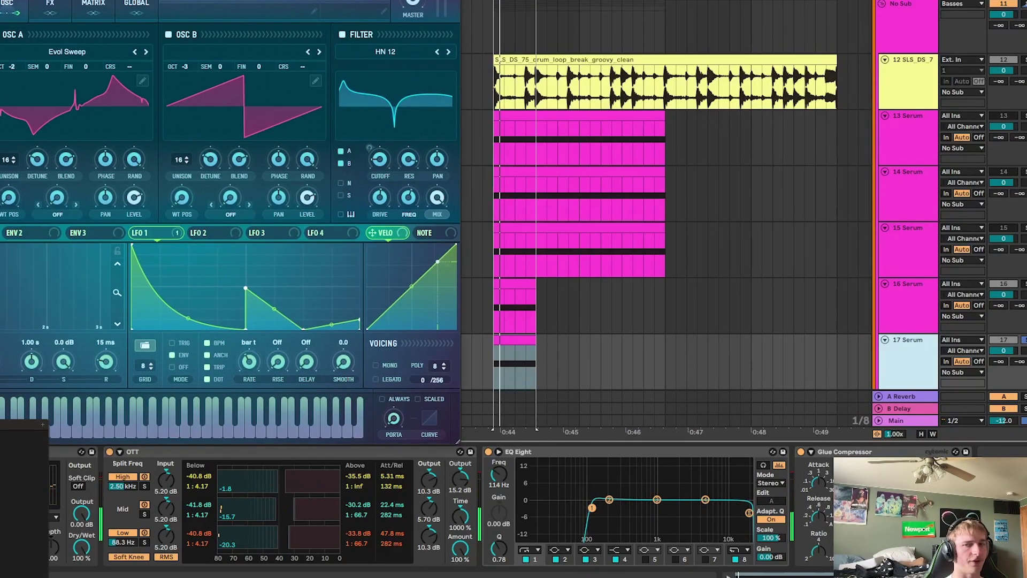
pyautogui.click(0, 0)
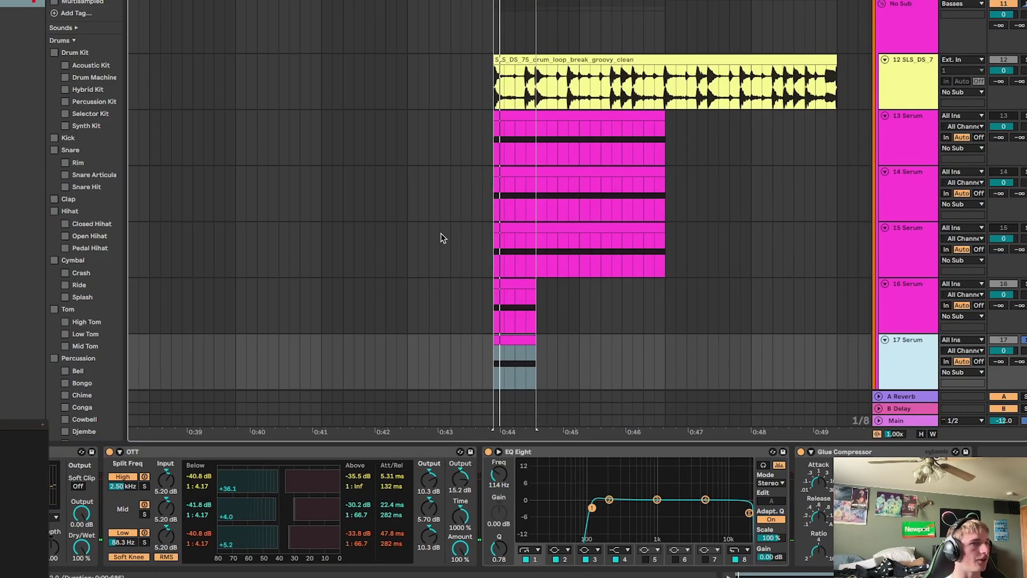
# - Duplicate 17 Serum, set the copy's OSC B to Analog_BD_Sin, filter to BN 12 and LFO 1 rate to 1/2, and select 15 Serum
pyautogui.scroll(-2, 825, 273)
pyautogui.press('Down')
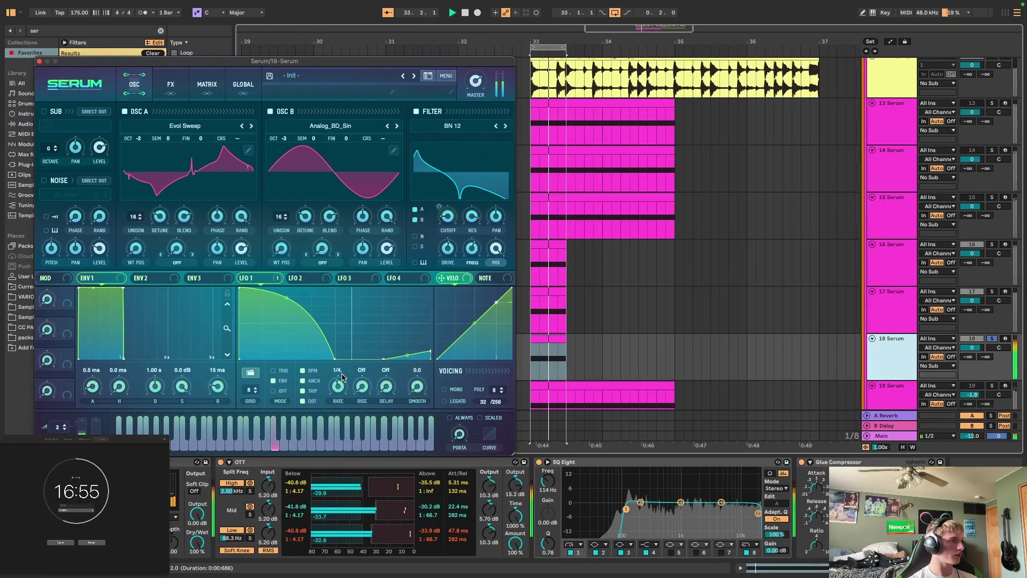
pyautogui.moveTo(343, 376); pyautogui.dragTo(342, 380)
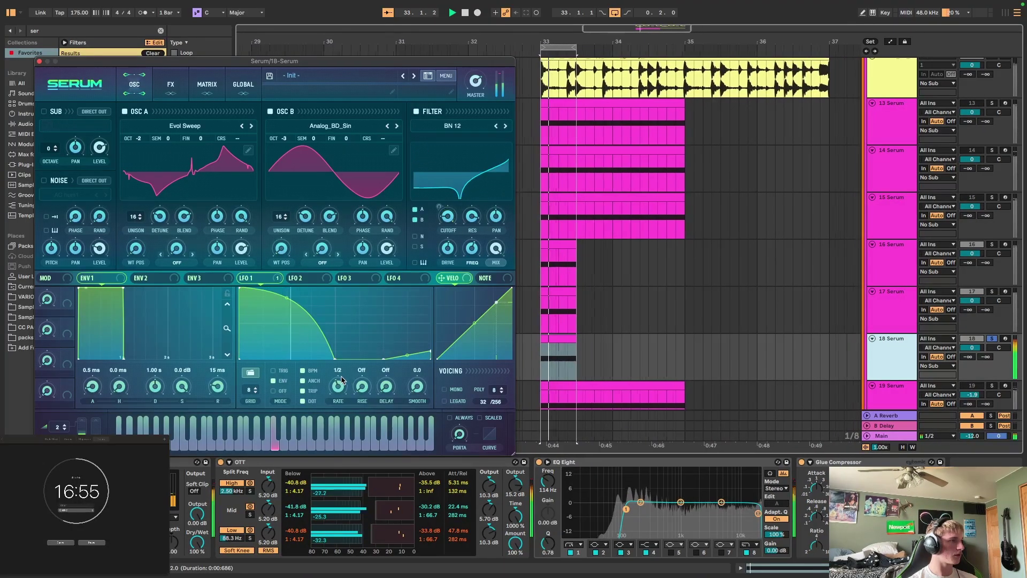
pyautogui.click(39, 62)
pyautogui.click(875, 216)
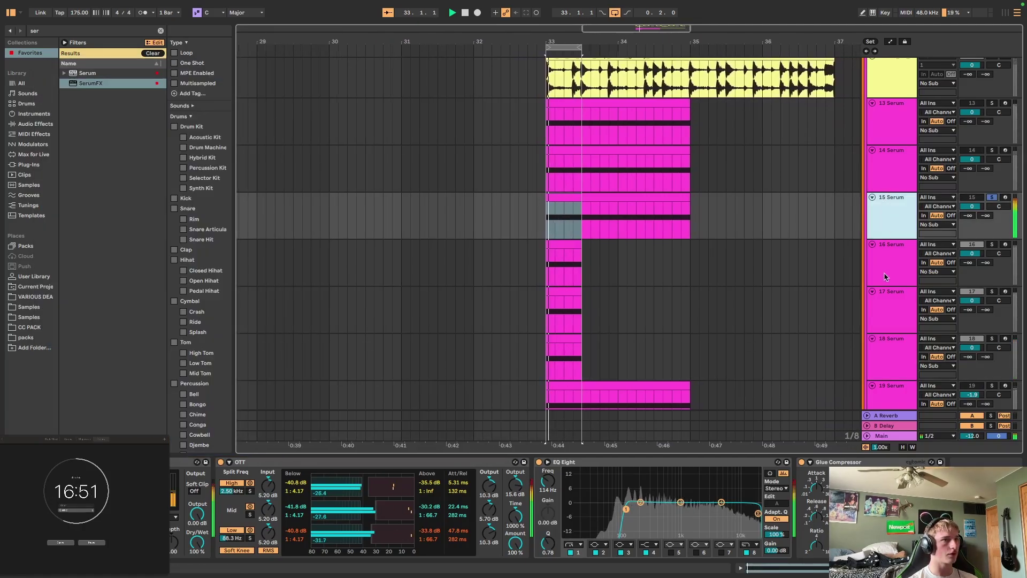
# - Duplicate the 15 Serum track, solo the new 16 Serum copy and open its Serum instrument
pyautogui.click(888, 387)
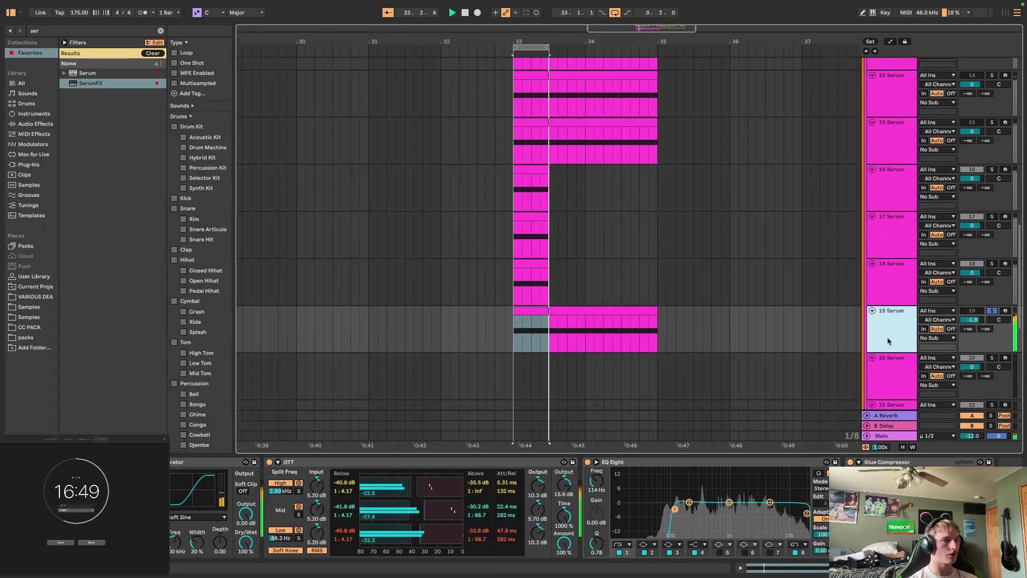
pyautogui.scroll(3, 887, 337)
pyautogui.click(889, 230)
pyautogui.press('s')
pyautogui.press('super+d')
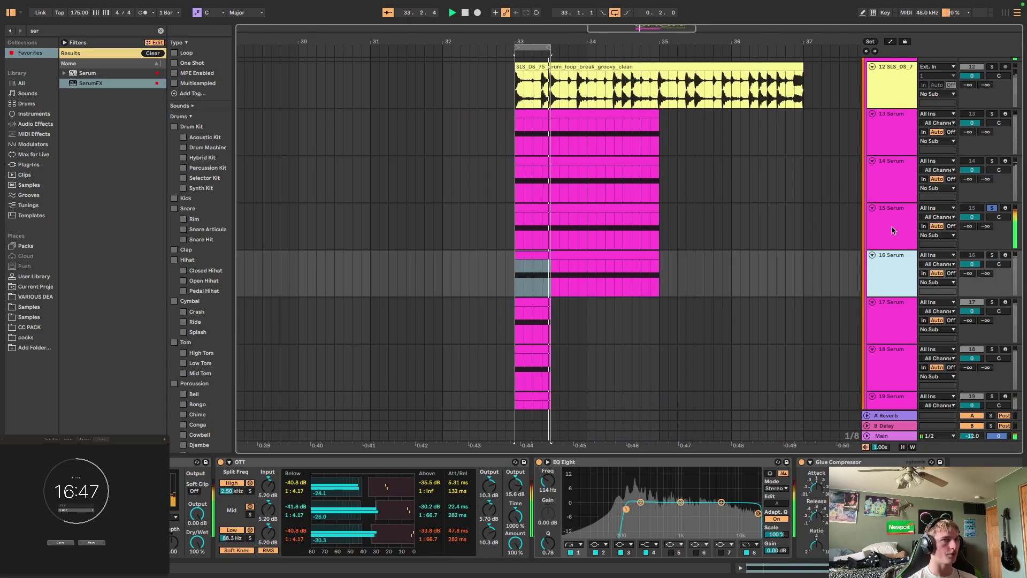
pyautogui.press('s')
pyautogui.press('alt+super+p')
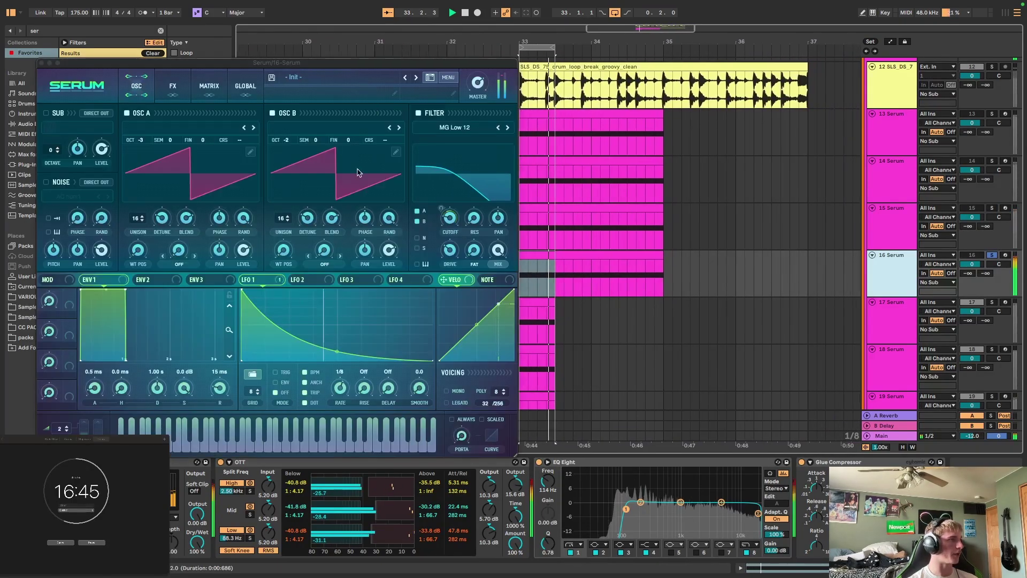
# - On 16 Serum, set OSC A unison to 4, main filter to Formant-I and FX filter to MG Low 24, with OTT output at 17.5 dB
pyautogui.moveTo(137, 219); pyautogui.dragTo(138, 268)
pyautogui.click(173, 86)
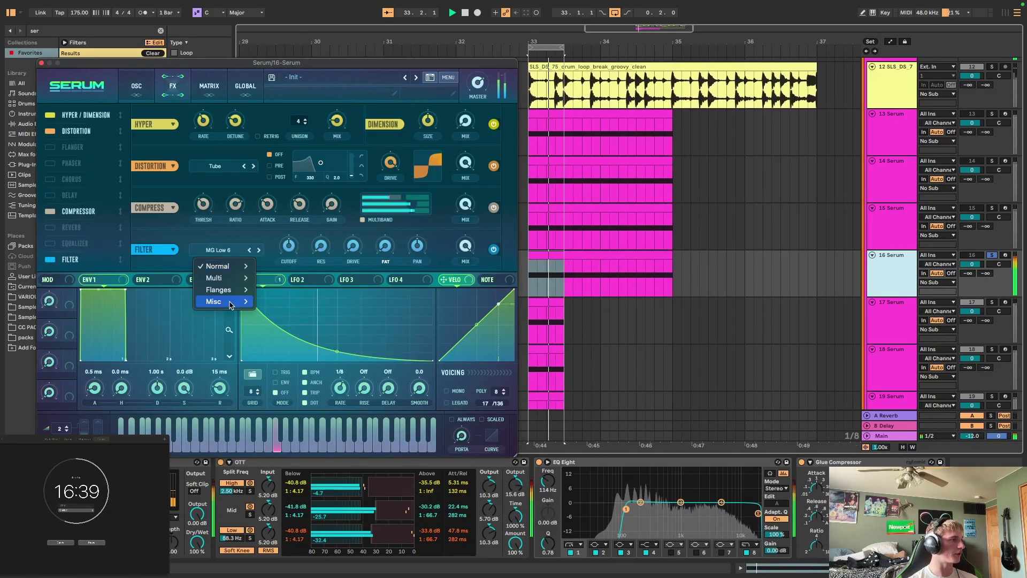
pyautogui.moveTo(230, 304)
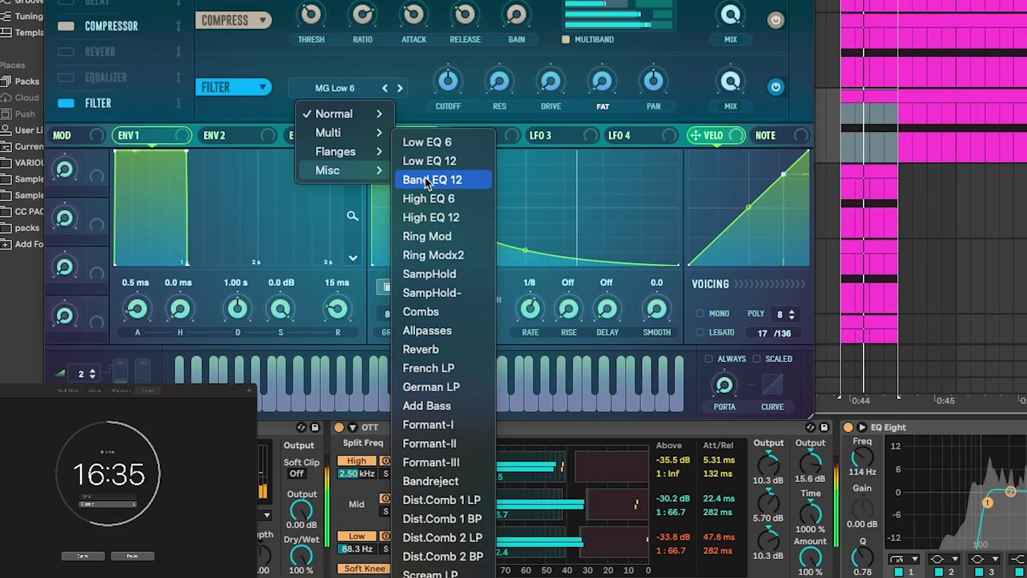
pyautogui.moveTo(336, 112)
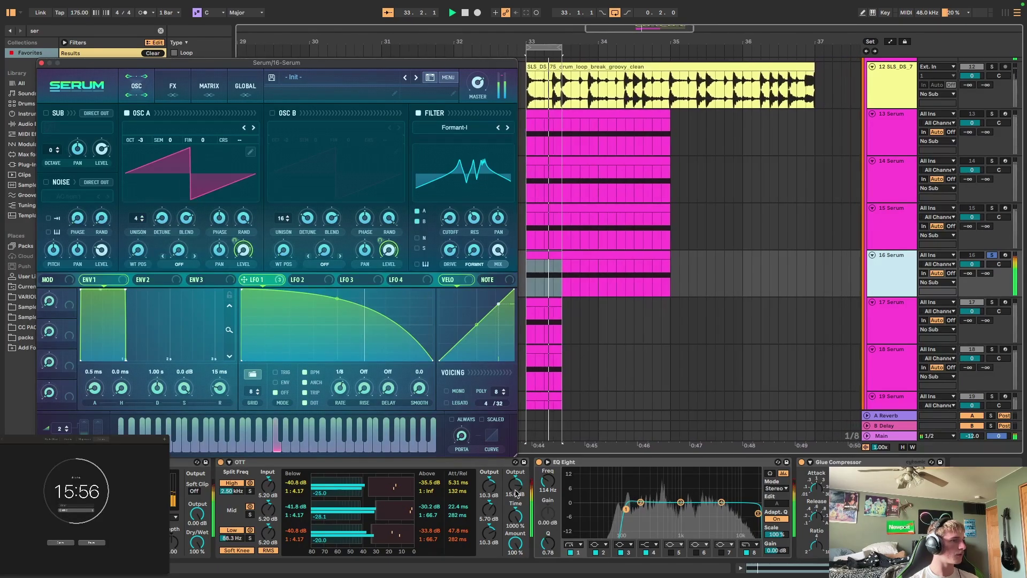
pyautogui.moveTo(513, 491); pyautogui.dragTo(514, 473)
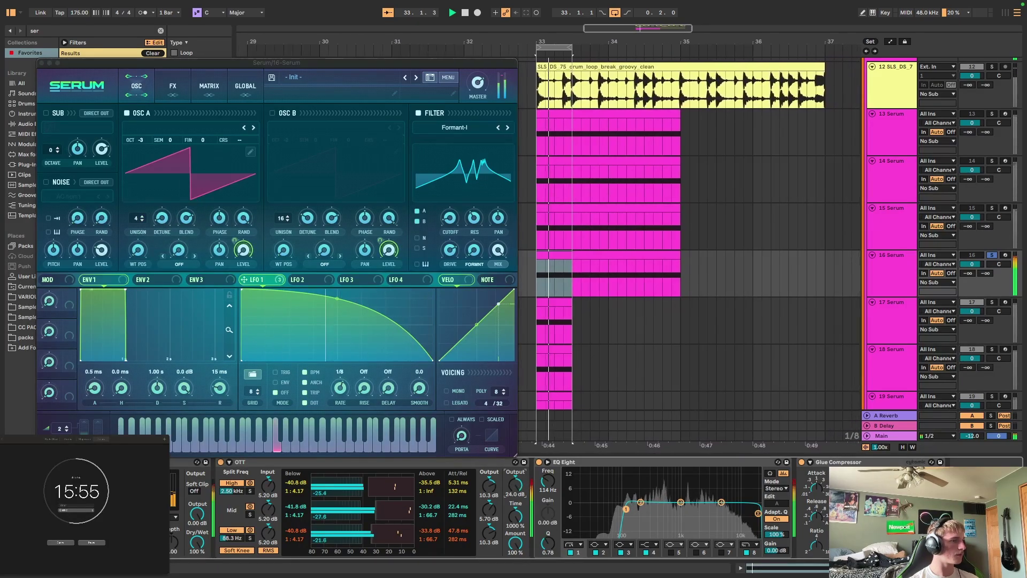
# - Shape 16 Serum's LFO 2 into a rising ramp, set it to ENV mode at 2 bar, and assign it to the filter cutoff
pyautogui.click(172, 89)
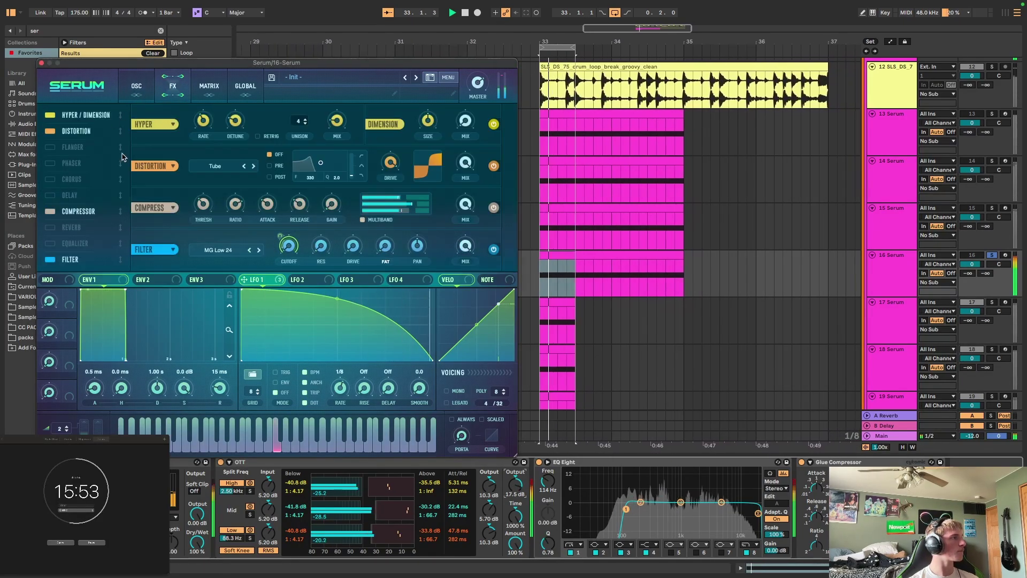
pyautogui.click(151, 86)
pyautogui.moveTo(340, 387); pyautogui.dragTo(341, 402)
pyautogui.click(309, 280)
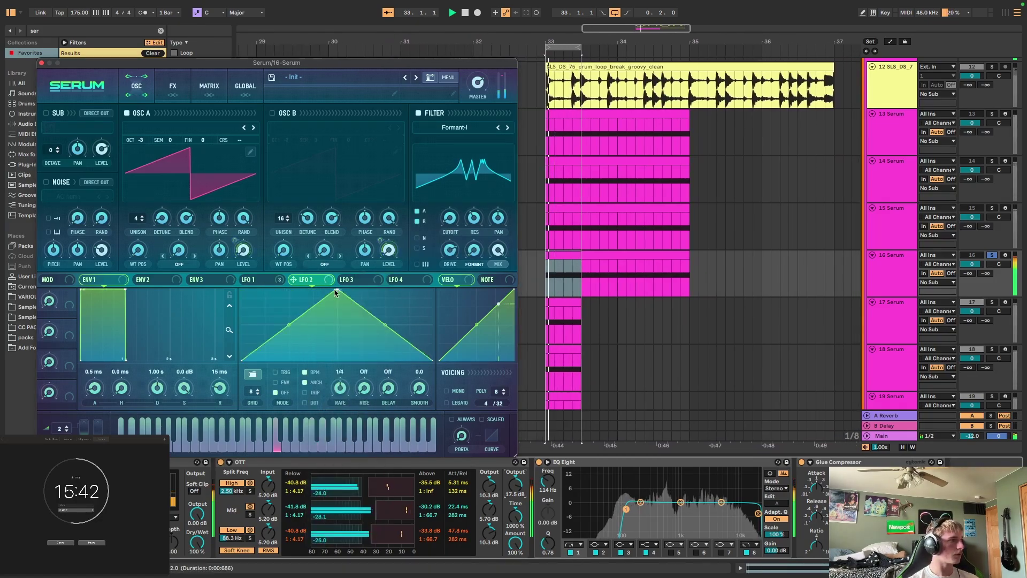
pyautogui.moveTo(337, 289); pyautogui.dragTo(433, 289)
pyautogui.moveTo(294, 280); pyautogui.dragTo(489, 214)
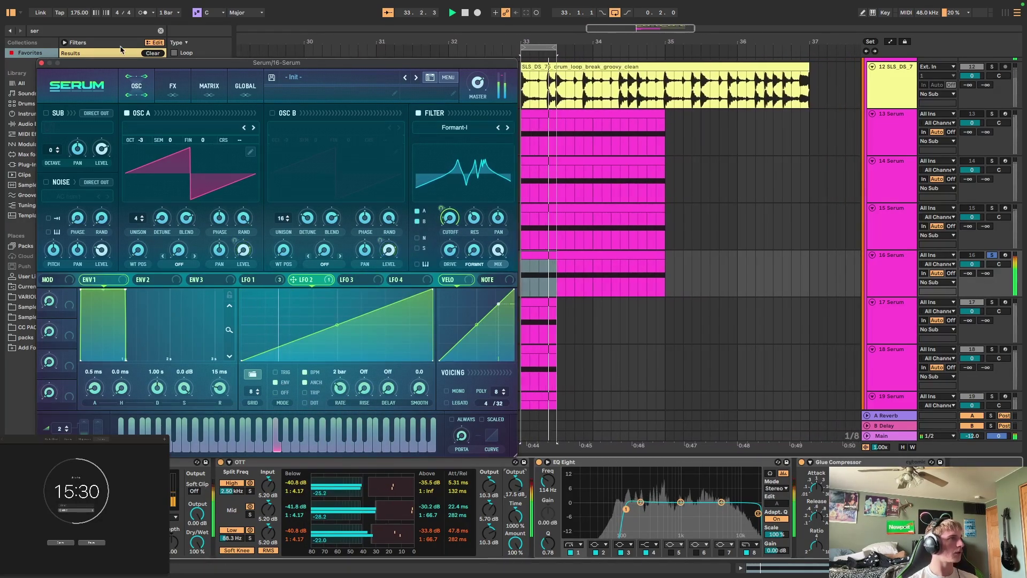
pyautogui.click(42, 63)
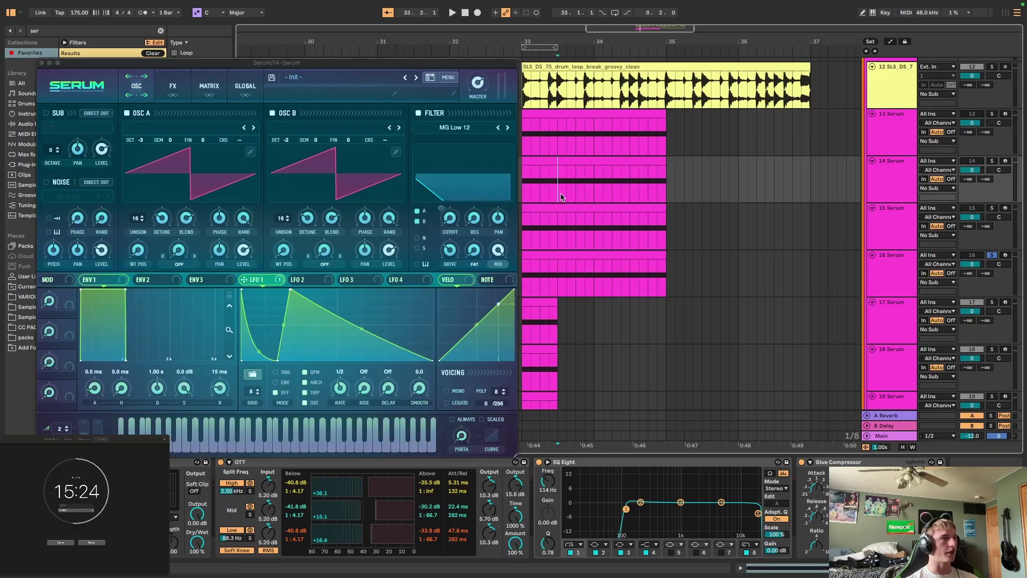
# - Move all the Serum bass clips from bar 33 to bar 36, clearing the space beneath the drum break
pyautogui.scroll(2, 630, 27)
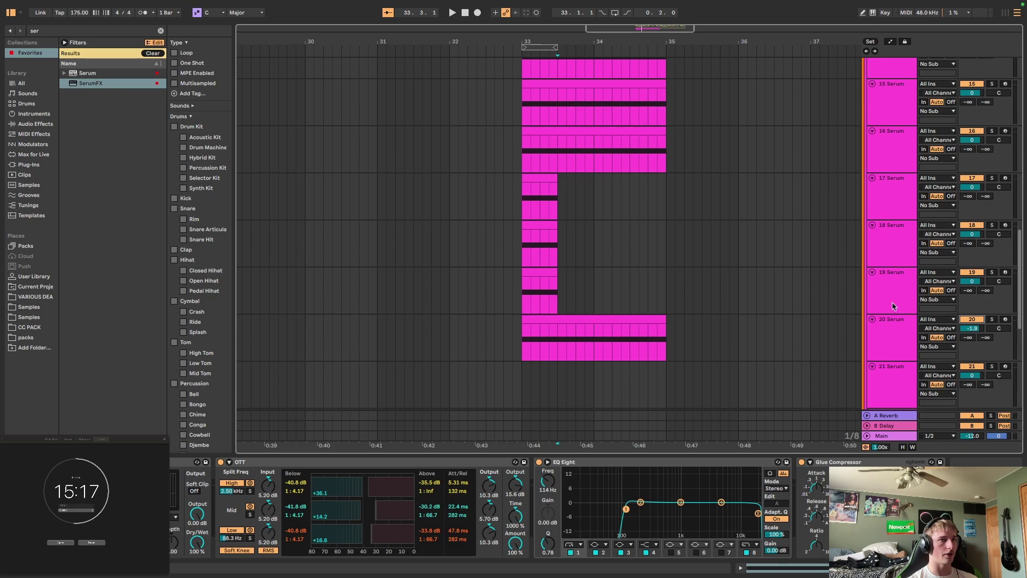
pyautogui.scroll(4, 702, 232)
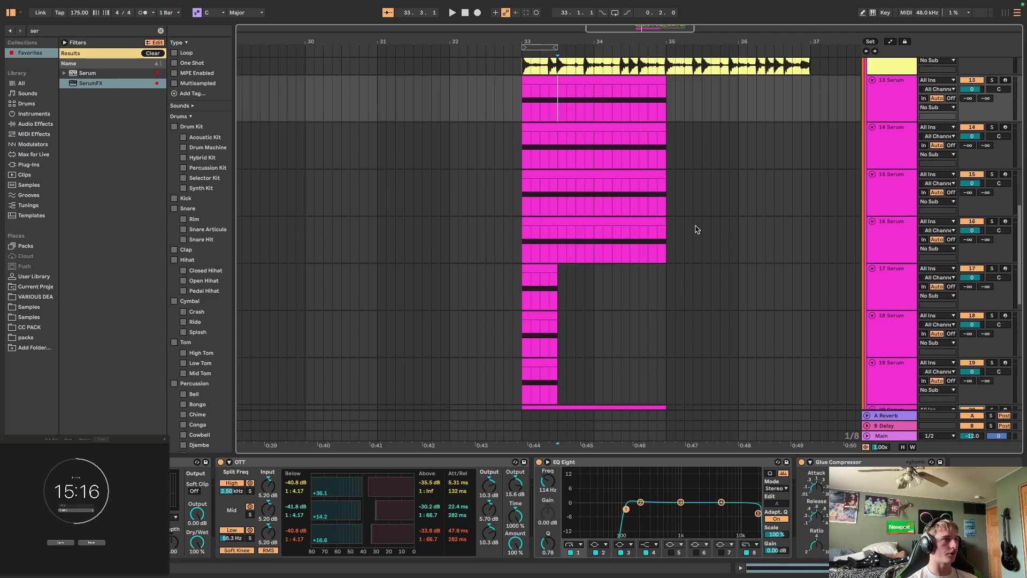
pyautogui.moveTo(549, 183); pyautogui.dragTo(666, 406)
pyautogui.moveTo(623, 374); pyautogui.dragTo(852, 110)
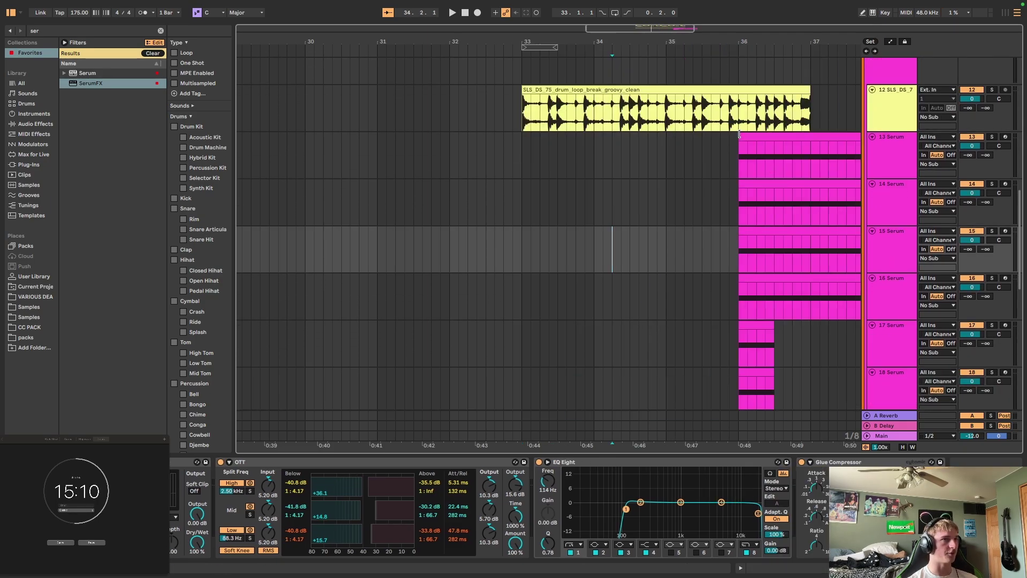
# - Move the 13 Serum clip back to bar 33 and cut it into short, separated hits beneath the drum break
pyautogui.moveTo(601, 141); pyautogui.dragTo(538, 141)
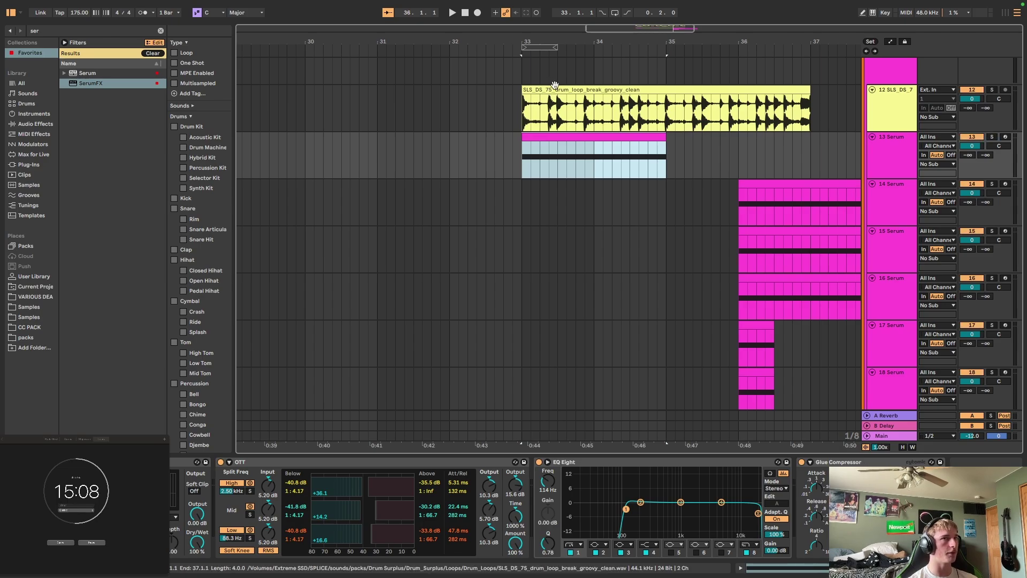
pyautogui.click(496, 53)
pyautogui.scroll(3, 803, 214)
pyautogui.click(888, 236)
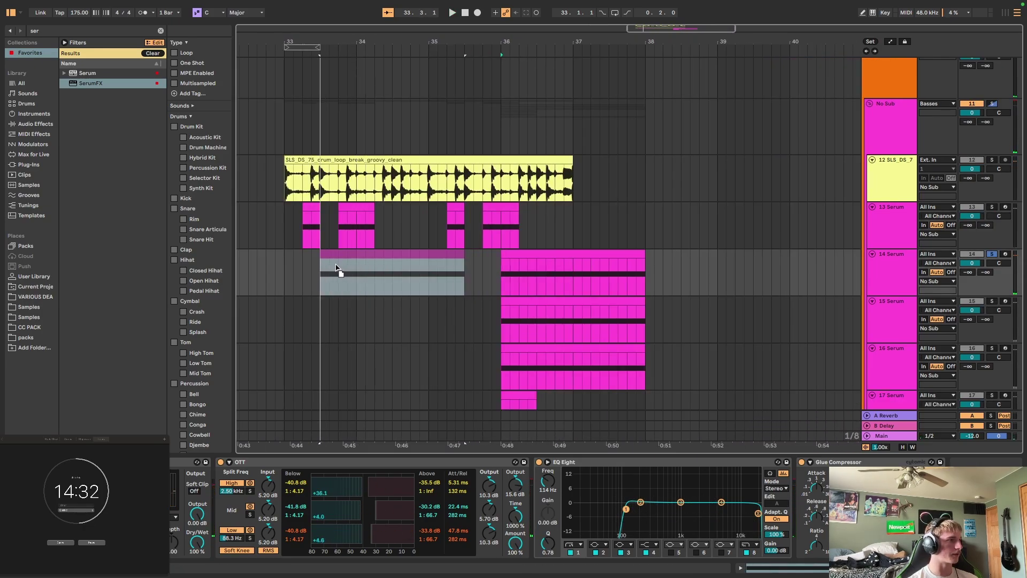
# - Bring the 14 Serum clip back to bar 33 and trim it to a single beat
pyautogui.moveTo(337, 265); pyautogui.dragTo(338, 265)
pyautogui.click(339, 266)
pyautogui.press('super+e')
pyautogui.click(356, 253)
pyautogui.press('Delete')
pyautogui.click(290, 54)
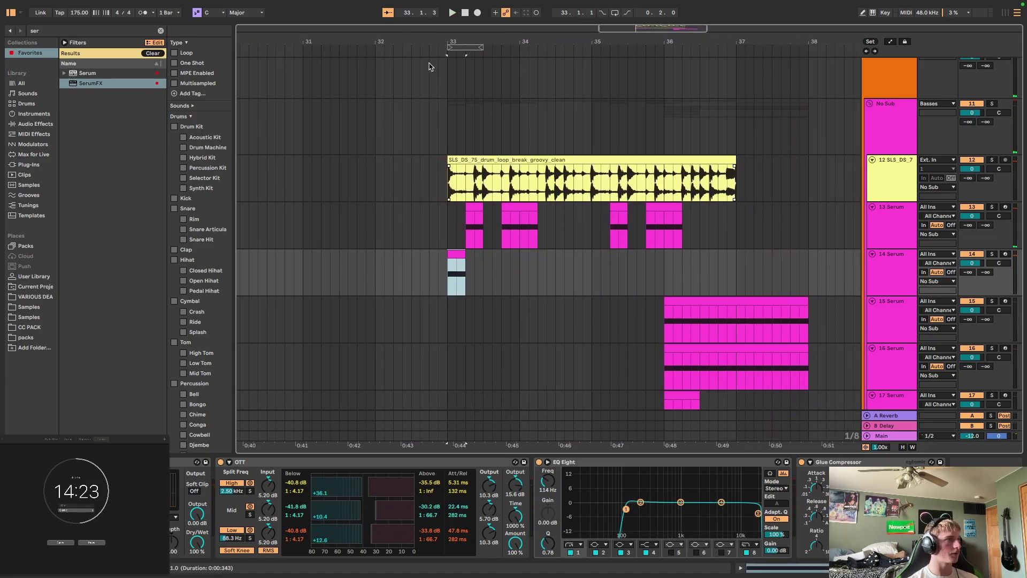
# - Move the one-beat 14 Serum clip to just after the start of bar 34 and delete the overlapping part of 13 Serum
pyautogui.click(427, 55)
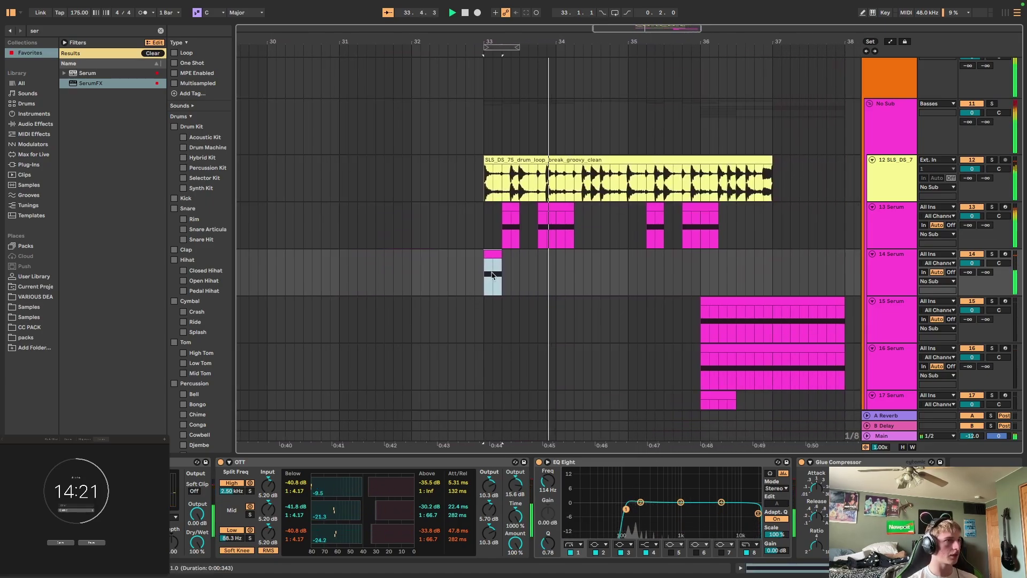
pyautogui.moveTo(524, 250); pyautogui.dragTo(605, 251)
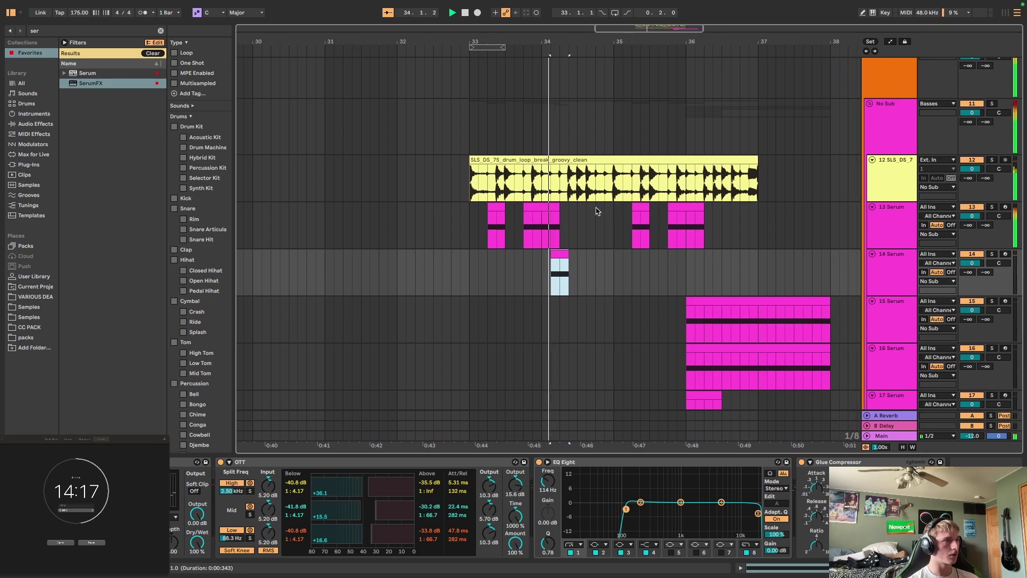
pyautogui.press('space')
pyautogui.press('Up')
pyautogui.press('Delete')
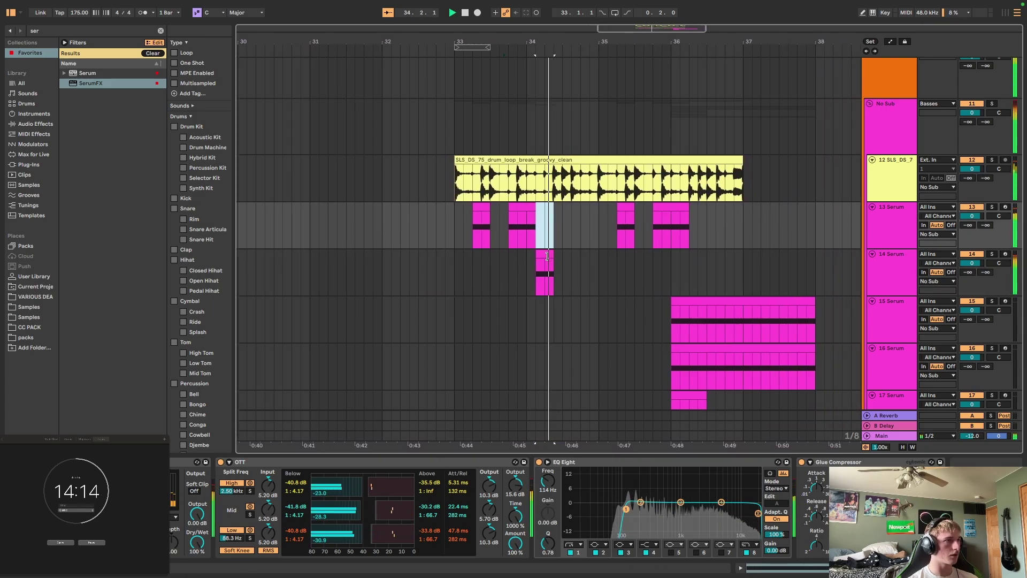
pyautogui.press('Down')
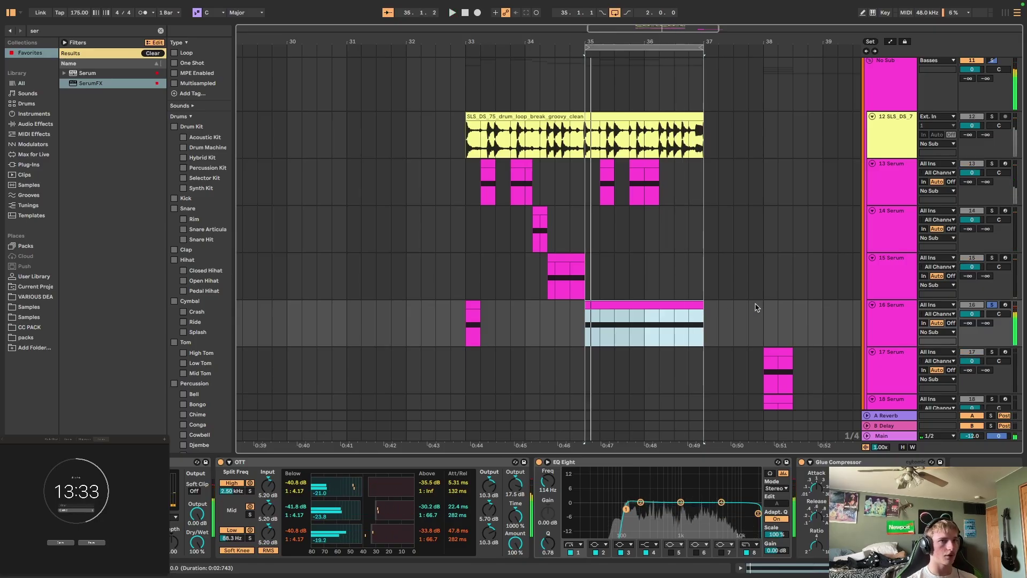
# - While looping bars 35 and 36, lower the curve of 16 Serum's LFO 1 to a nearly straight fall at rate 1/8
pyautogui.press('space')
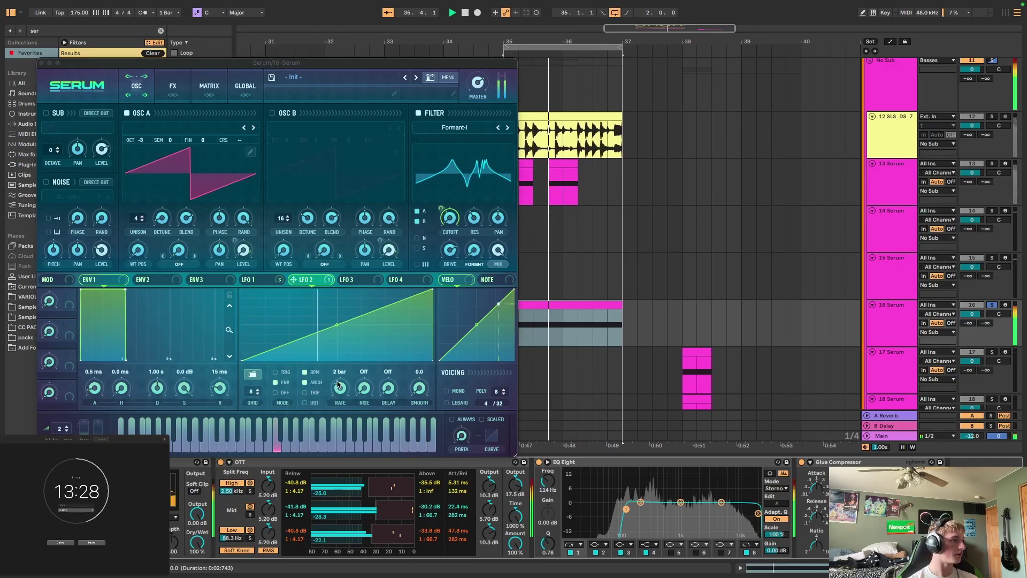
pyautogui.moveTo(345, 396); pyautogui.dragTo(338, 393)
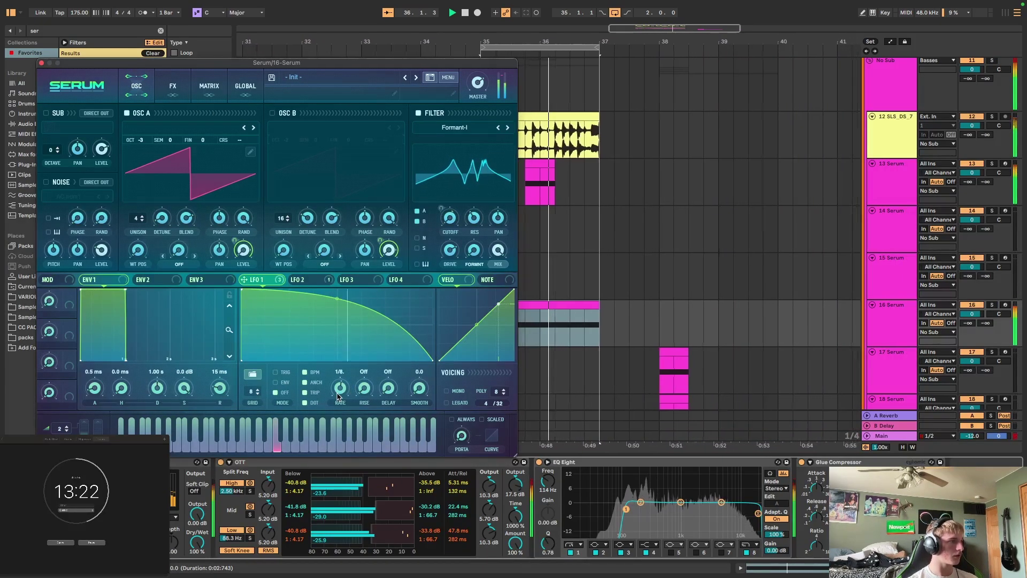
pyautogui.moveTo(337, 298); pyautogui.dragTo(336, 317)
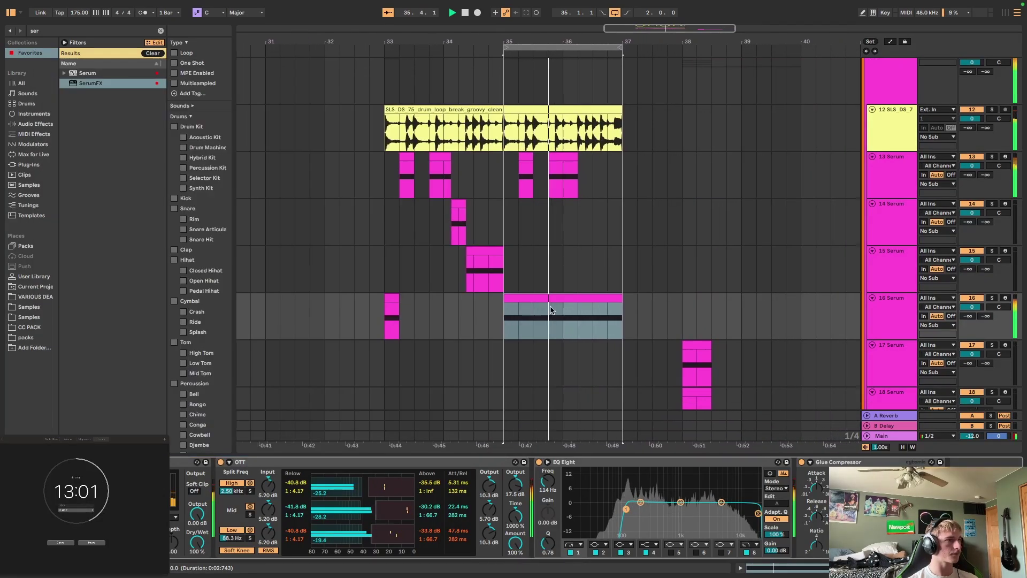
pyautogui.click(500, 149)
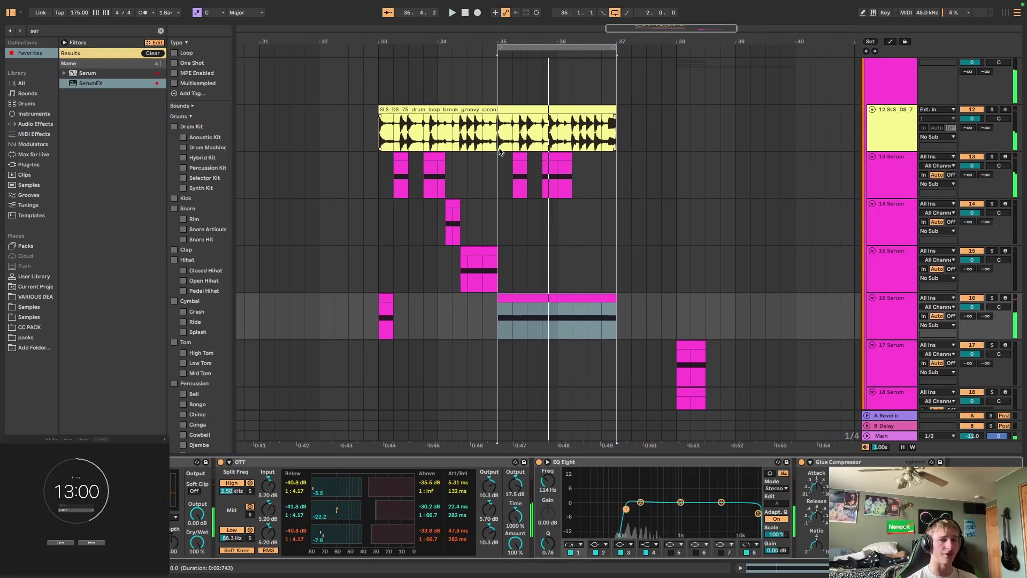
# - Turn off looping, duplicate the 13 to 16 Serum pattern from bars 33–34 into bars 35–36, and play it back
pyautogui.press('space')
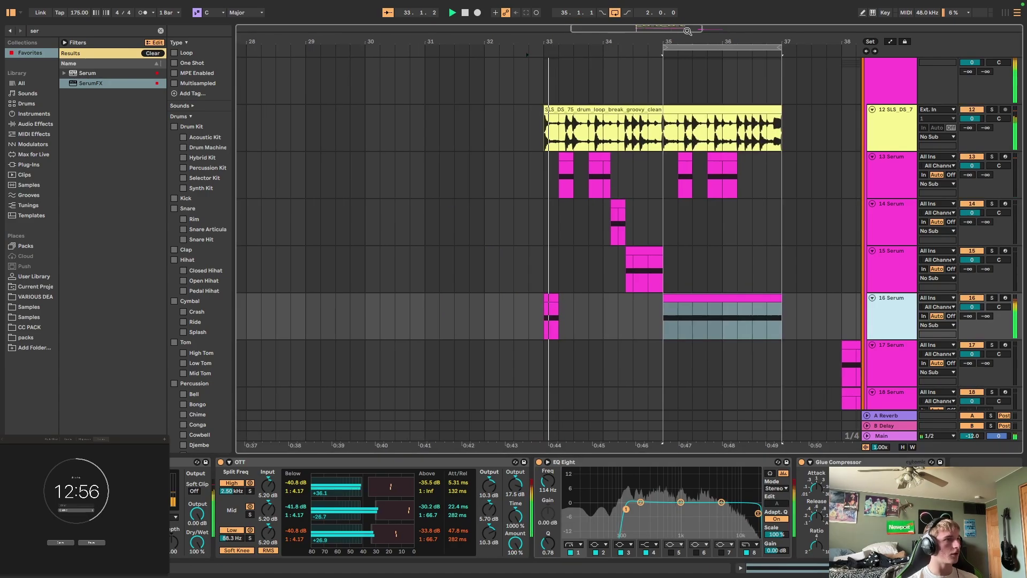
pyautogui.click(618, 14)
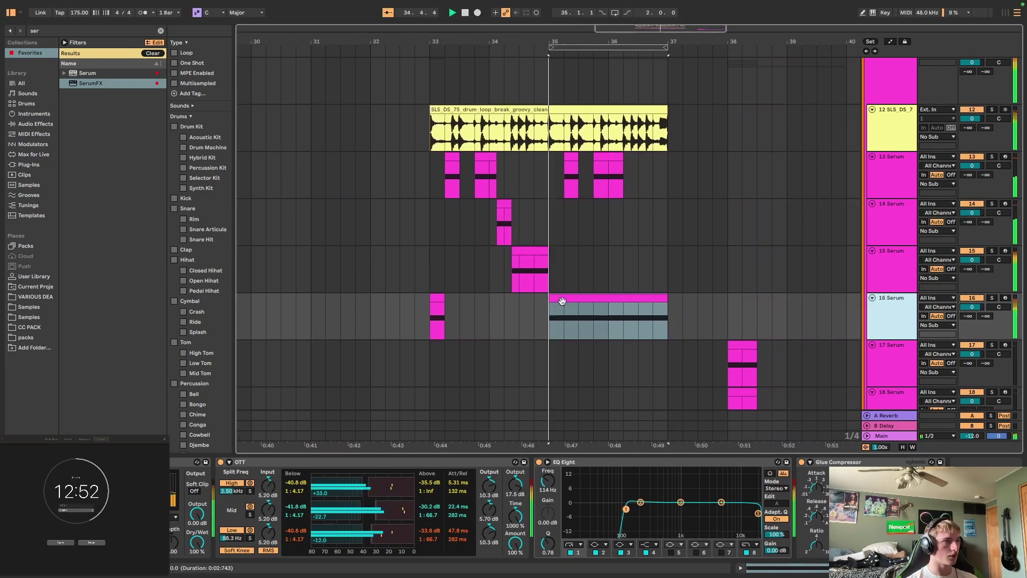
pyautogui.click(548, 294)
pyautogui.moveTo(529, 315); pyautogui.dragTo(416, 170)
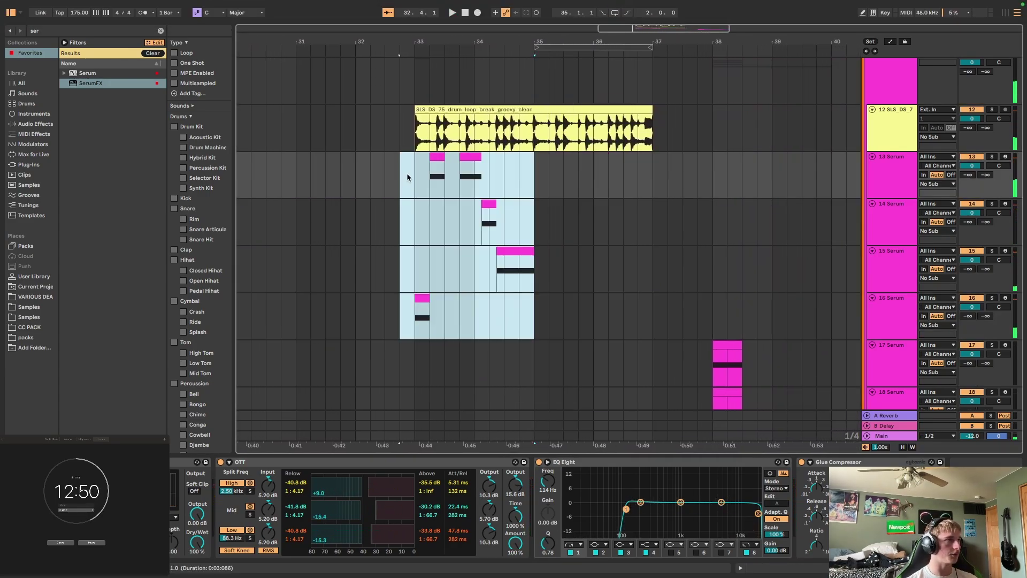
pyautogui.press('super+d')
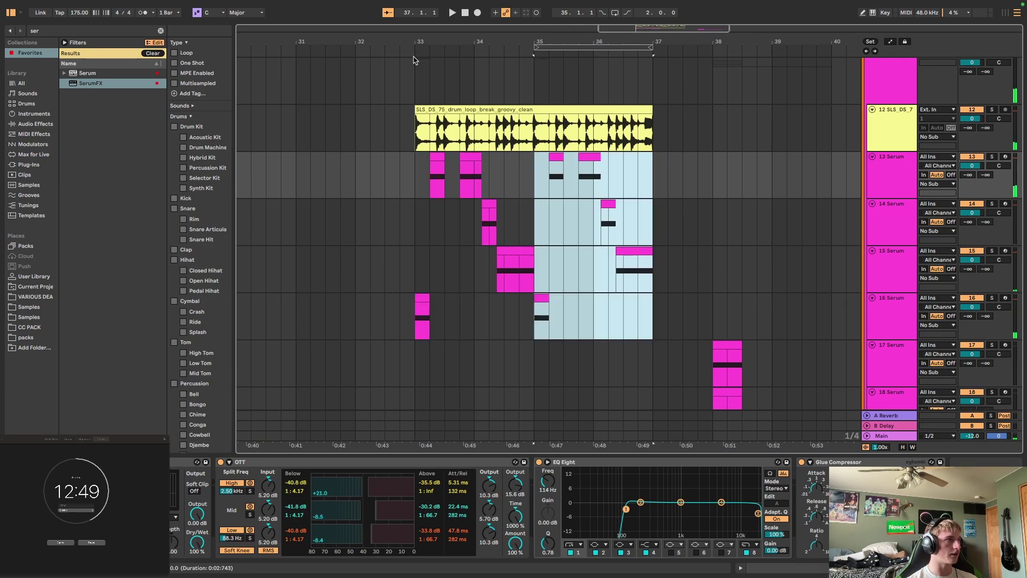
pyautogui.click(404, 52)
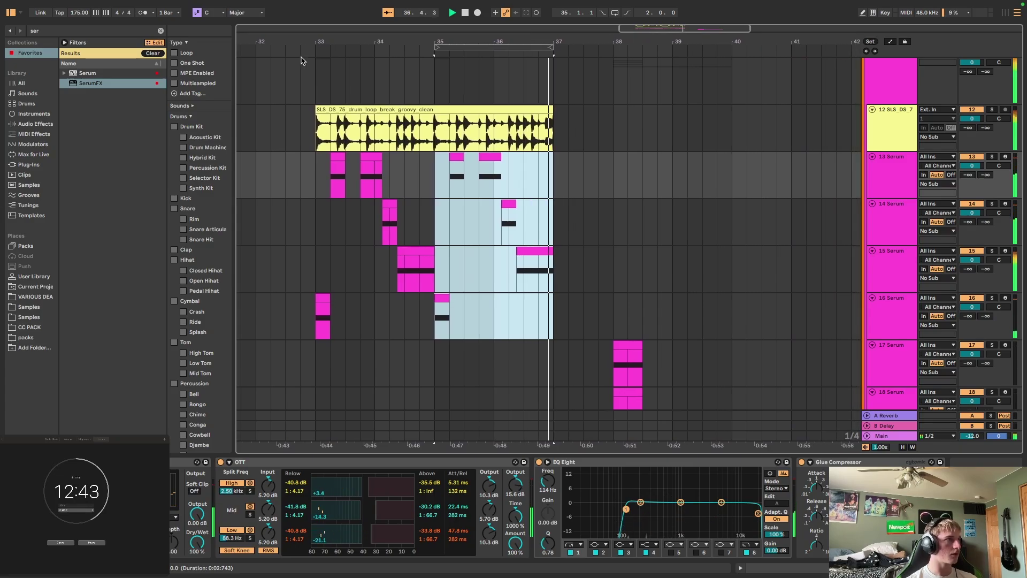
# - Replace 16 Serum's hit at bar 33 with the 17 Serum clip trimmed to one beat, and play it back
pyautogui.click(449, 306)
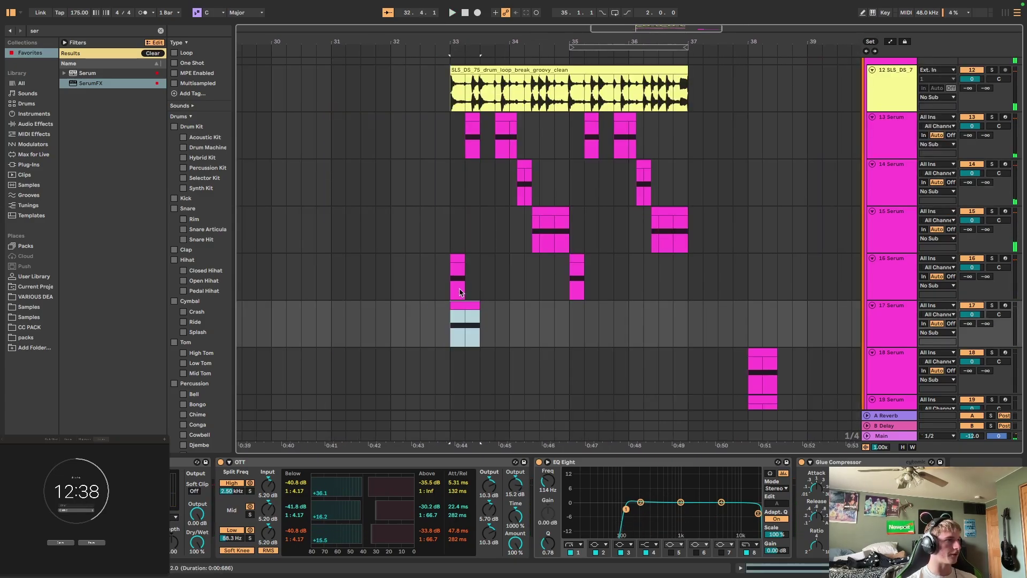
pyautogui.click(460, 292)
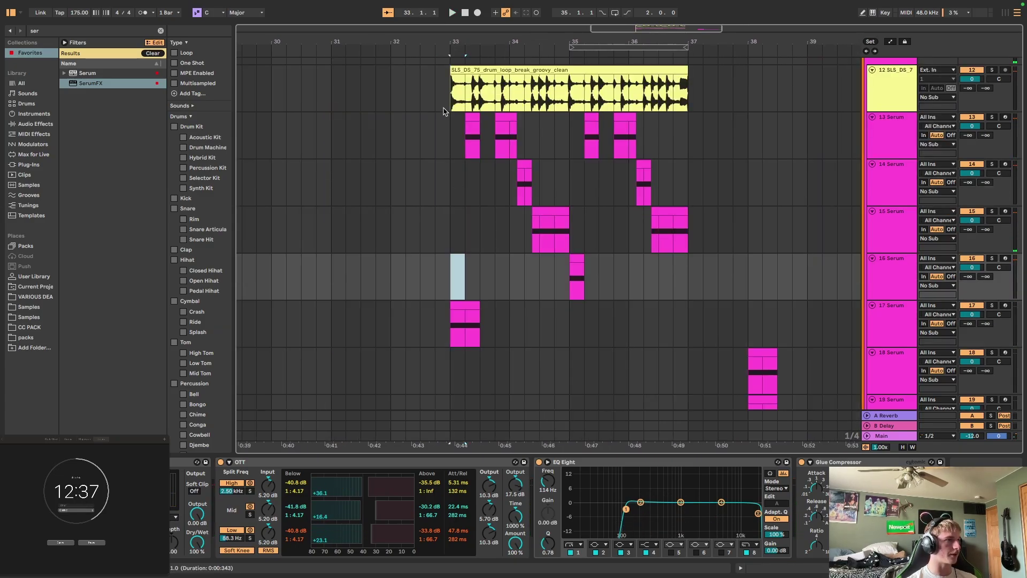
pyautogui.click(455, 334)
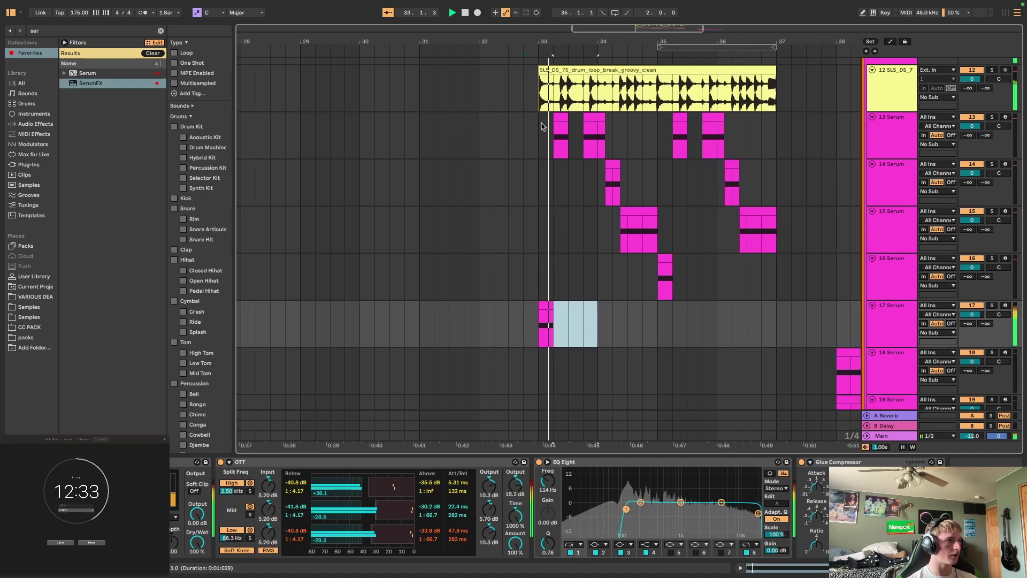
pyautogui.click(502, 53)
# - Move the 18 Serum clip to bar 33 in place of 17 Serum's hit, trim it to one beat and audition it
pyautogui.scroll(-3, 605, 297)
pyautogui.hscroll(2, 605, 297)
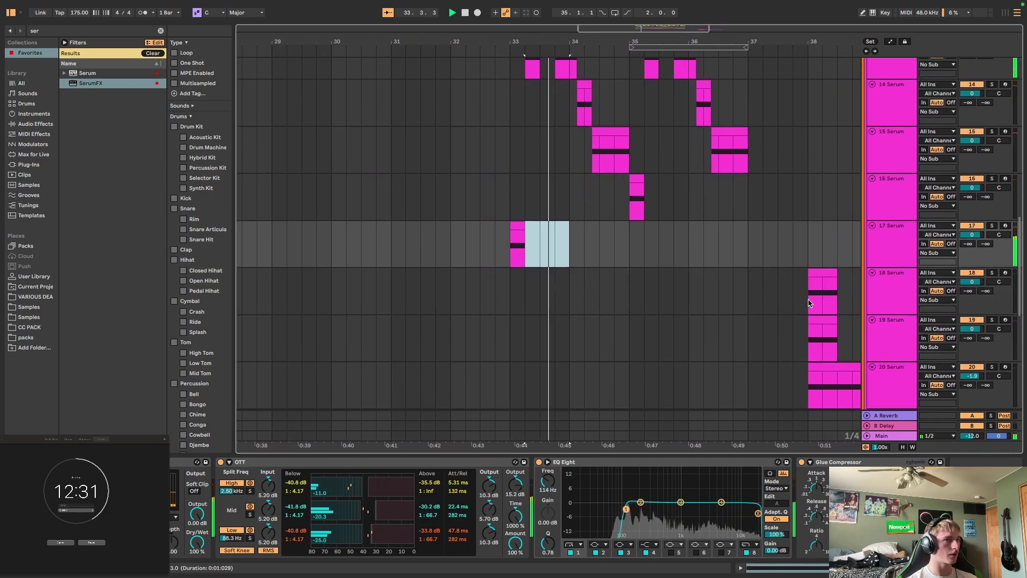
pyautogui.moveTo(799, 272); pyautogui.dragTo(595, 287)
pyautogui.moveTo(501, 299); pyautogui.dragTo(501, 300)
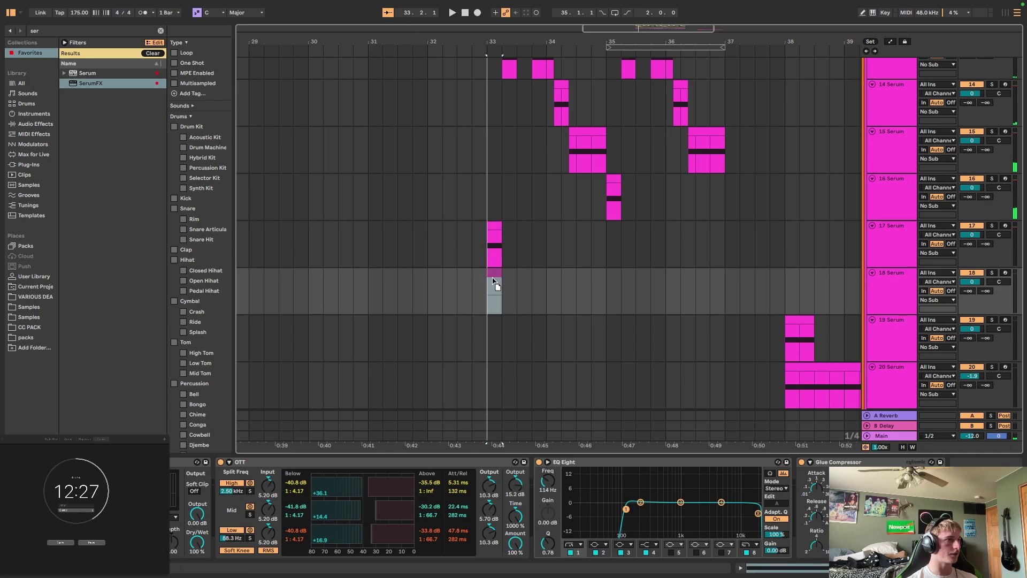
pyautogui.press('space')
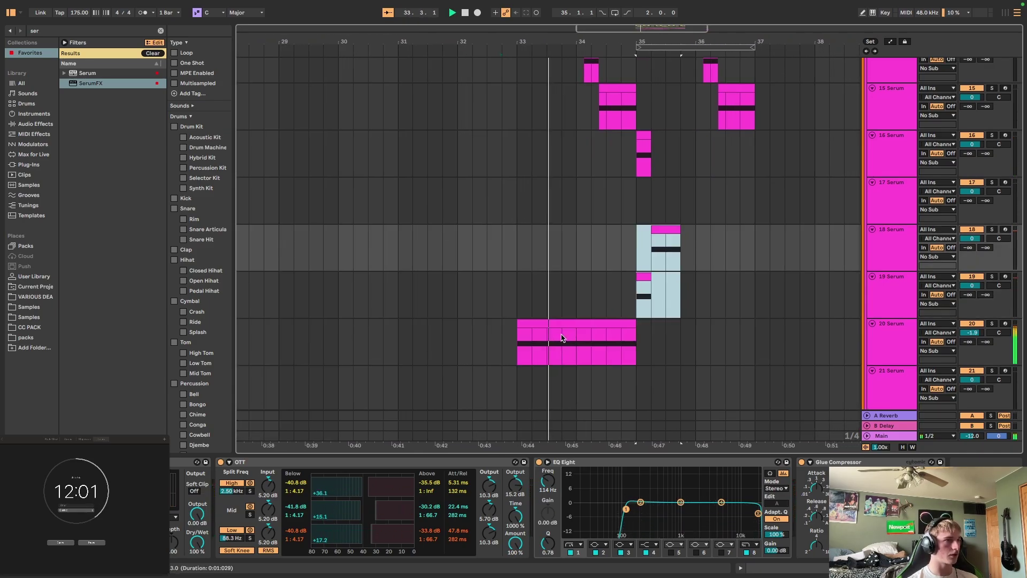
pyautogui.scroll(3, 560, 339)
pyautogui.scroll(-3, 561, 326)
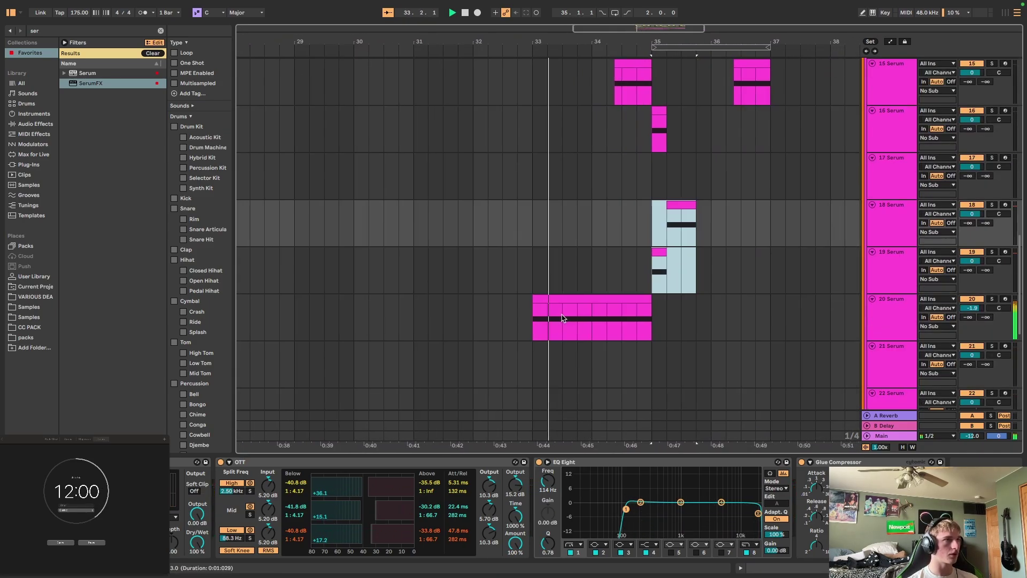
# - Loop and solo the two-beat 18 Serum clip at bar 33 and reshape the LFO 1 curve in its synth
pyautogui.click(551, 313)
pyautogui.moveTo(542, 296); pyautogui.dragTo(666, 322)
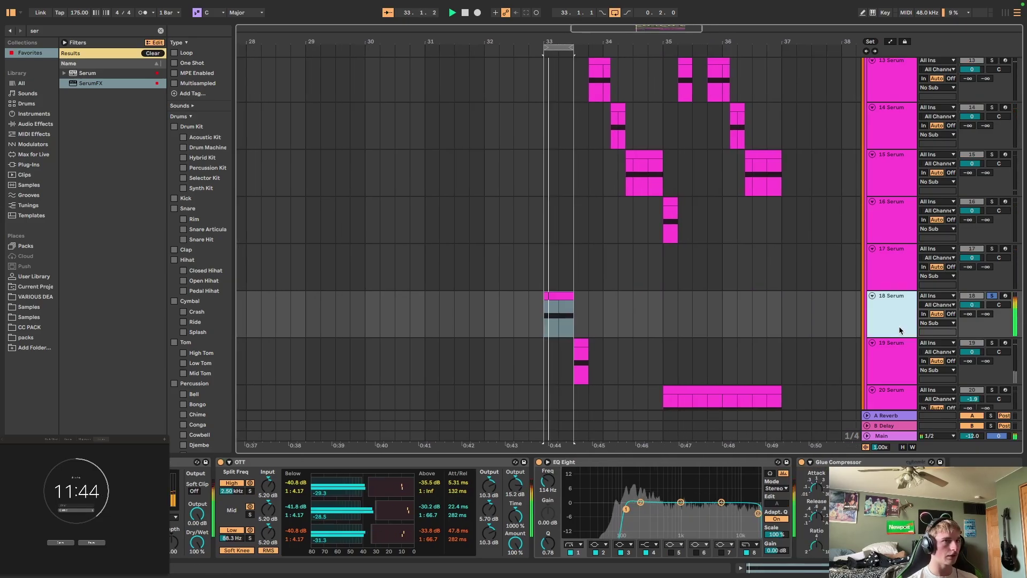
pyautogui.press('super+alt+p')
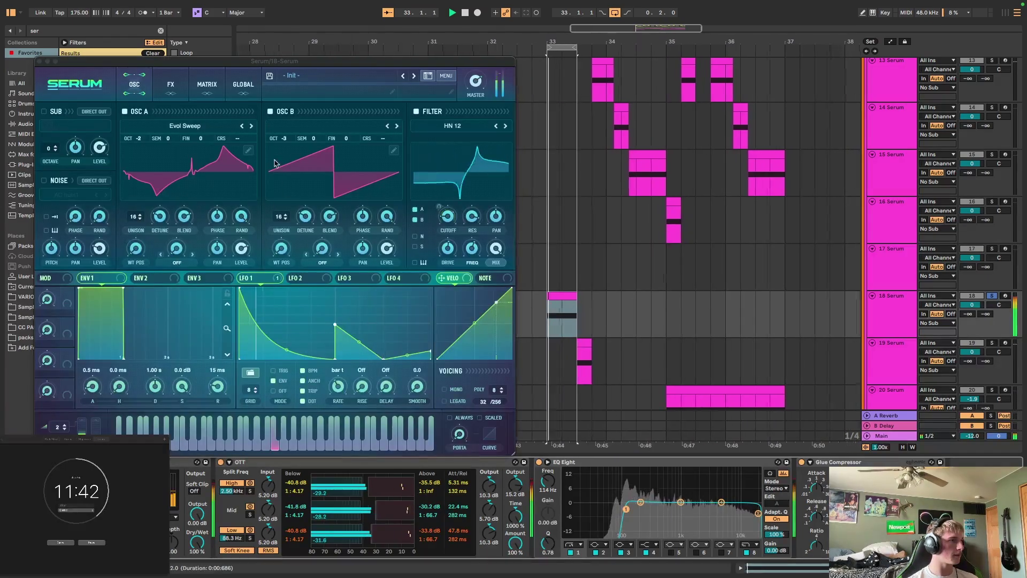
pyautogui.click(335, 322)
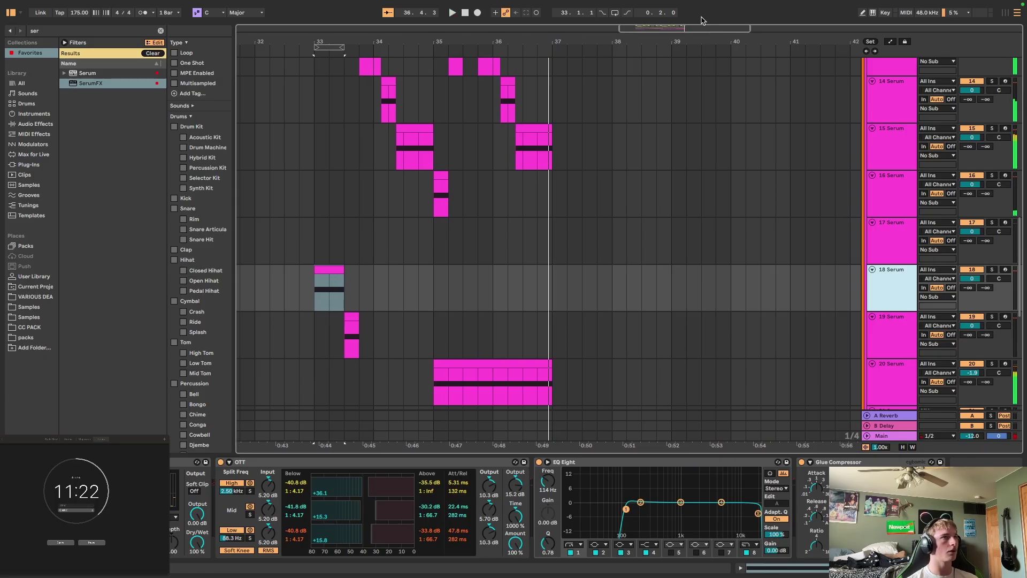
# - Loop bars 33 to 36, play back the pattern and remove the 20 Serum clip from bars 35 and 36
pyautogui.hscroll(-3, 434, 217)
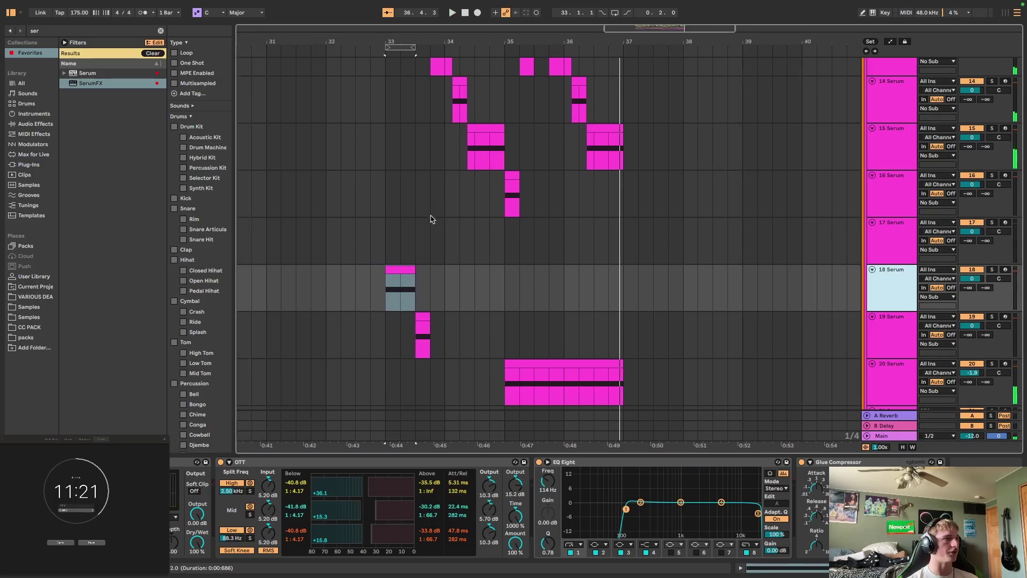
pyautogui.hotkey('ctrl', 'l')
pyautogui.press('space')
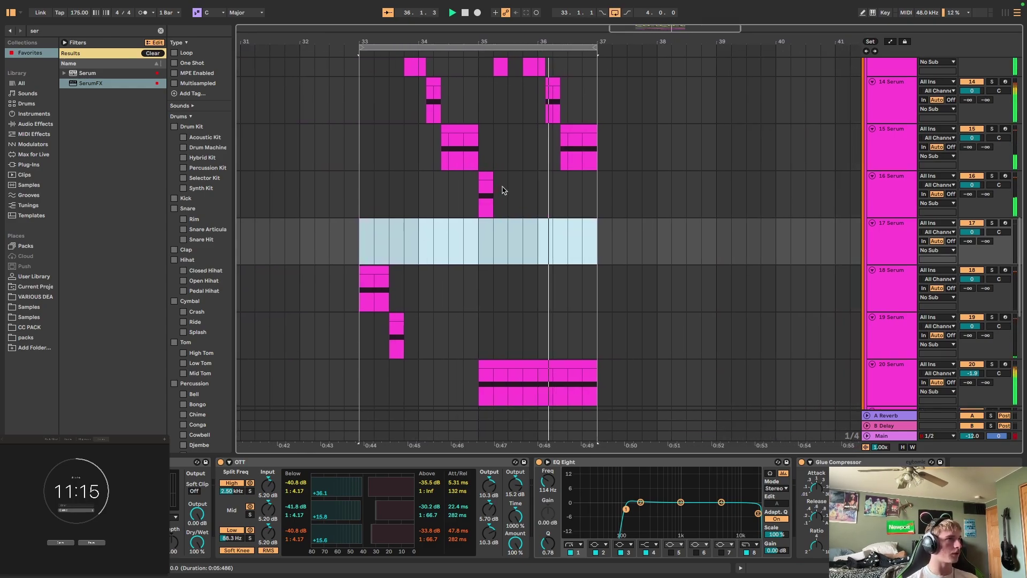
pyautogui.click(648, 367)
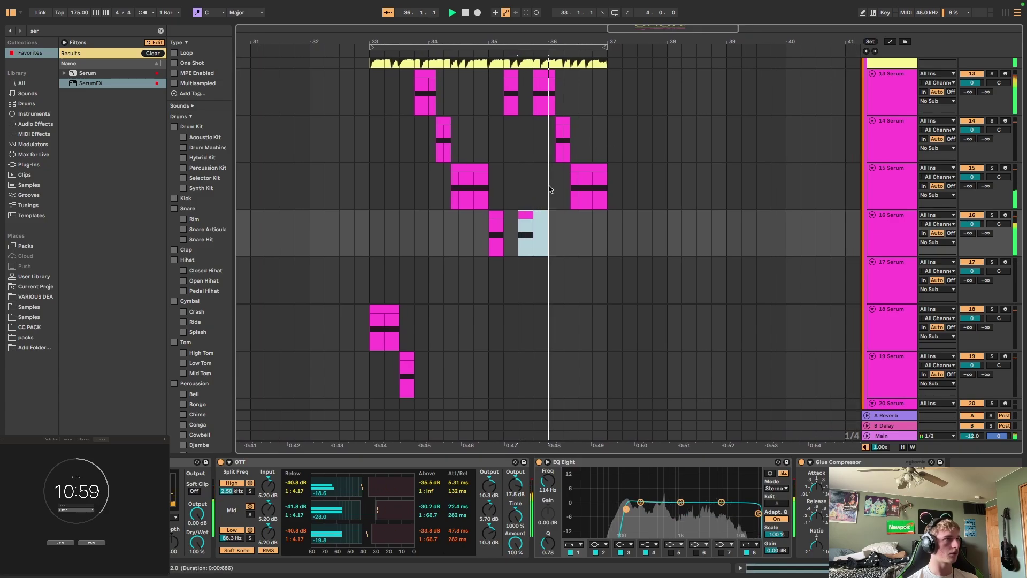
# - Try a one-beat 16 Serum hit with a higher note at beat 35.3 and play back the pattern
pyautogui.click(526, 222)
pyautogui.doubleClick(505, 214)
pyautogui.click(448, 53)
pyautogui.click(541, 121)
pyautogui.scroll(-1, 407, 299)
pyautogui.press('space')
# - Place a one-beat 17 Serum hit at beat 35.3 in place of 16 Serum's, and play back bars 33 to 36
pyautogui.click(382, 351)
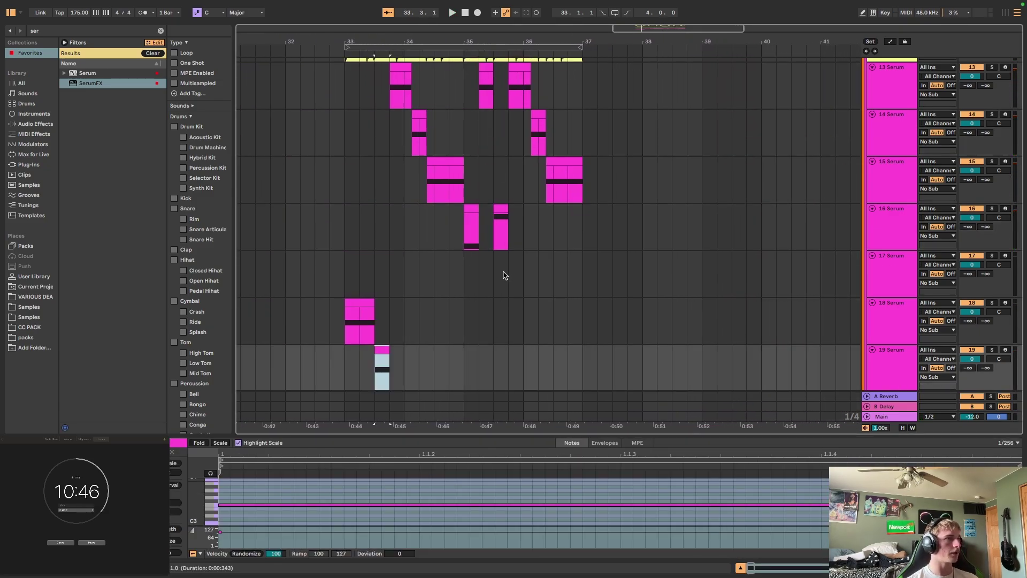
pyautogui.click(496, 276)
pyautogui.press('super+v')
pyautogui.click(501, 209)
pyautogui.press('Delete')
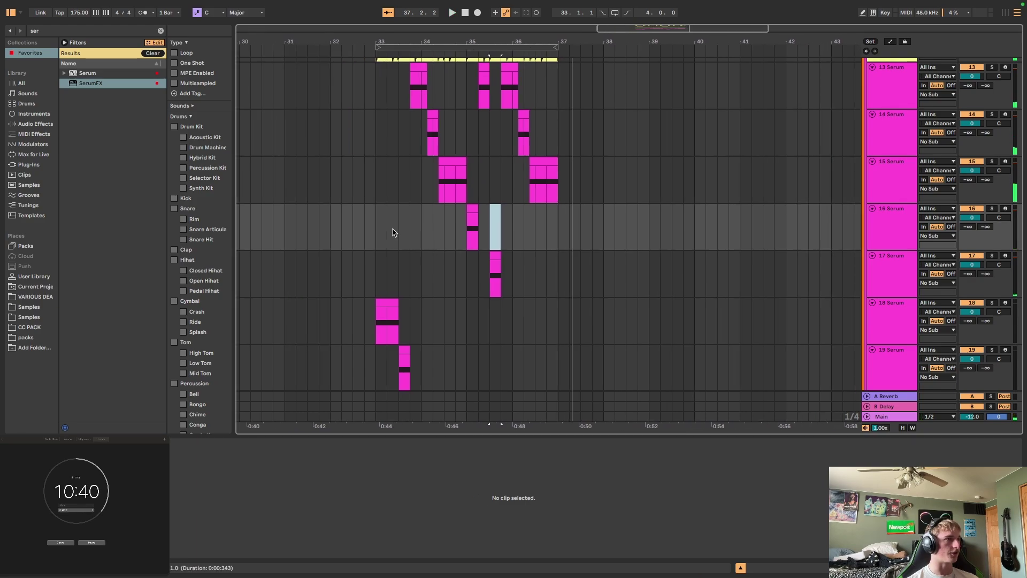
pyautogui.moveTo(554, 236); pyautogui.dragTo(555, 236)
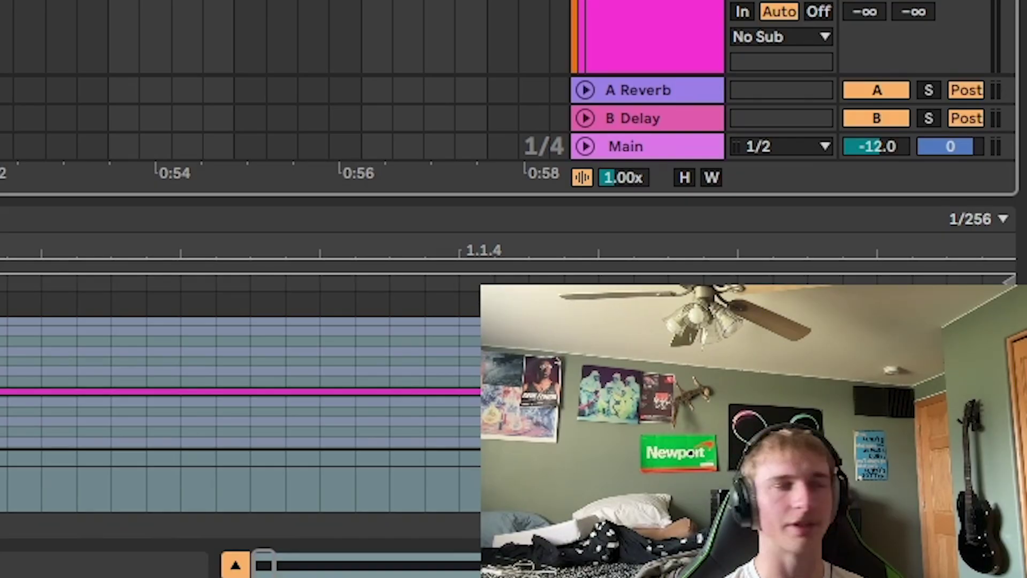
pyautogui.press('space')
pyautogui.scroll(4, 417, 163)
pyautogui.scroll(-2, 417, 163)
pyautogui.scroll(3, 843, 156)
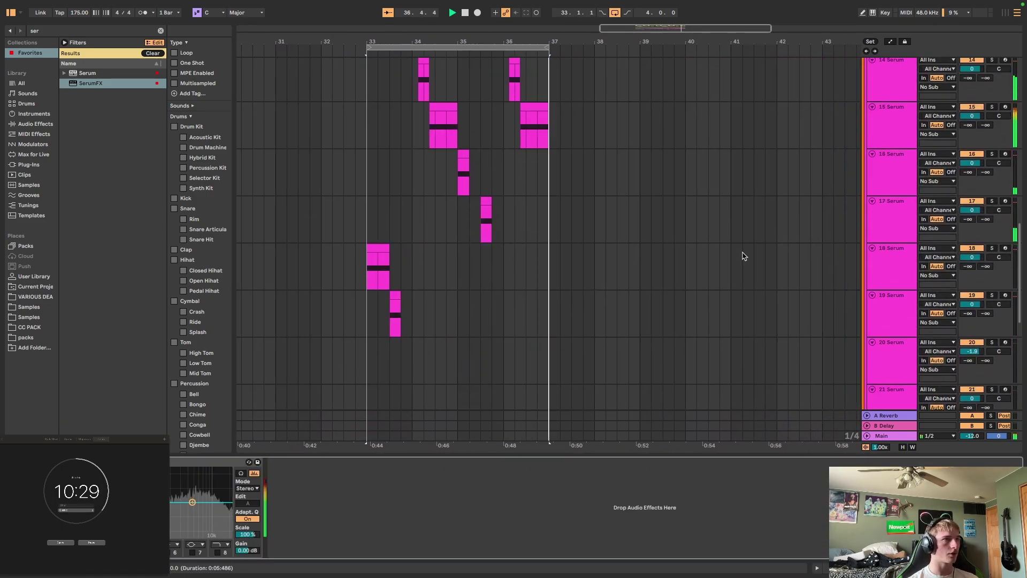
# - Loop and solo a 13 Serum hit, check its synth effects and toggle oscillator A
pyautogui.hscroll(-5, 726, 259)
pyautogui.click(542, 249)
pyautogui.press('super+l')
pyautogui.press('s')
pyautogui.click(170, 84)
pyautogui.click(134, 85)
pyautogui.click(124, 111)
pyautogui.click(39, 61)
pyautogui.press('s')
pyautogui.press('super+l')
# - Place a one-beat 13 Serum hit at bar 33 and clear the first beat of the 18 Serum clip there
pyautogui.scroll(4, 535, 214)
pyautogui.moveTo(526, 125); pyautogui.dragTo(494, 125)
pyautogui.moveTo(496, 328); pyautogui.dragTo(519, 328)
pyautogui.press('space')
pyautogui.press('space')
pyautogui.doubleClick(537, 90)
pyautogui.press('space')
pyautogui.moveTo(509, 104); pyautogui.dragTo(527, 105)
pyautogui.press('Delete')
pyautogui.moveTo(581, 321); pyautogui.dragTo(624, 321)
pyautogui.press('Delete')
# - Duplicate the 13 Serum track and delete every hit after the bar 33 one on the duplicate
pyautogui.click(542, 64)
pyautogui.press('s')
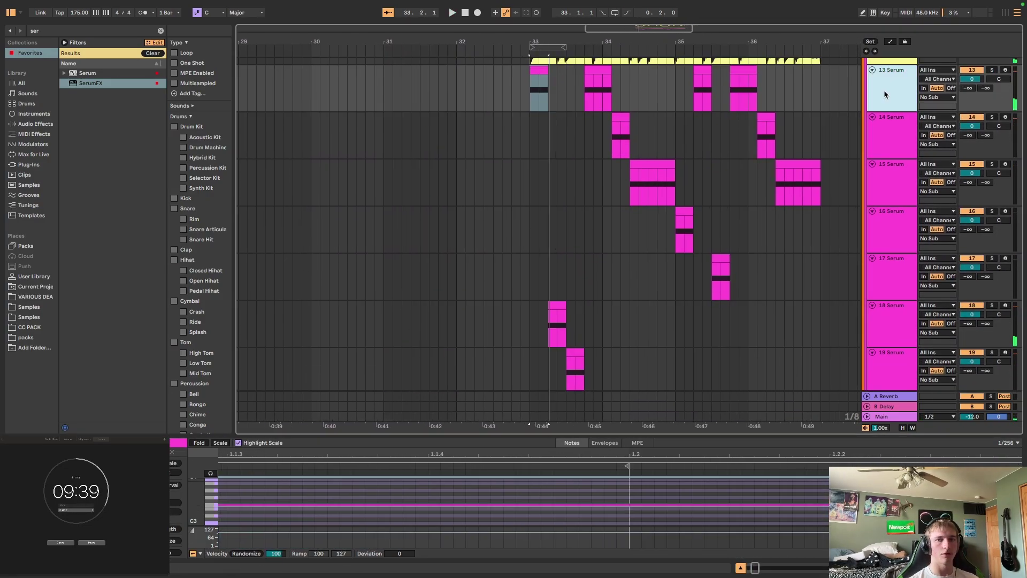
pyautogui.hotkey('ctrl', 'd')
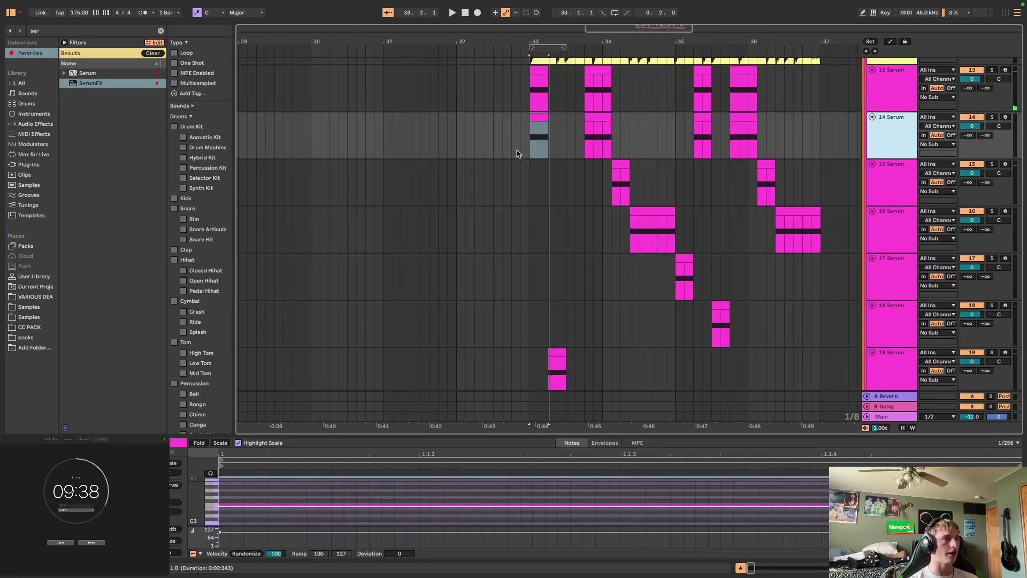
pyautogui.moveTo(566, 126); pyautogui.dragTo(872, 138)
pyautogui.press('Delete')
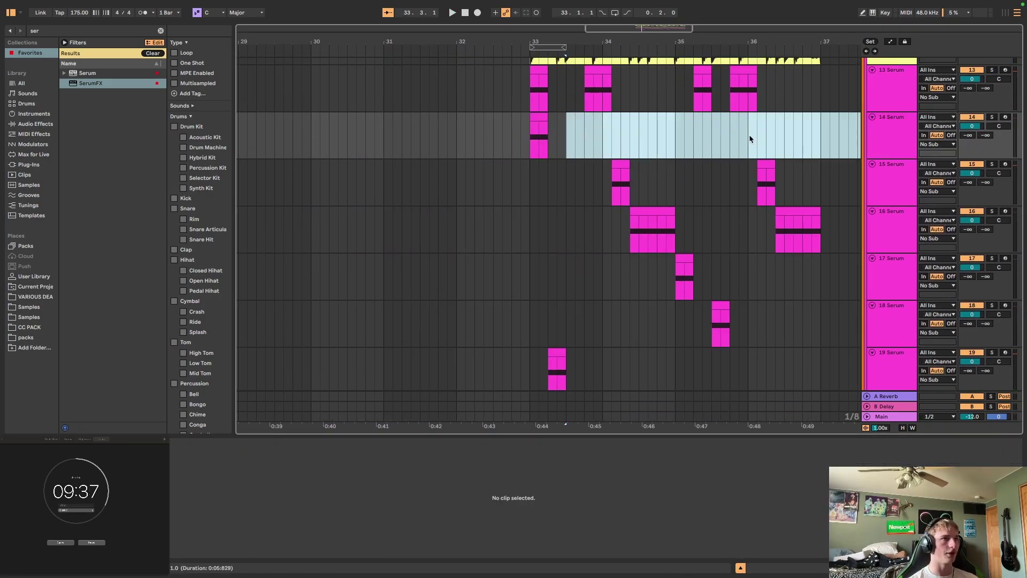
# - Audition the one-beat 14 Serum hit at bar 33 and delete the matching hit from 13 Serum
pyautogui.click(541, 119)
pyautogui.press('space')
pyautogui.scroll(3, 541, 119)
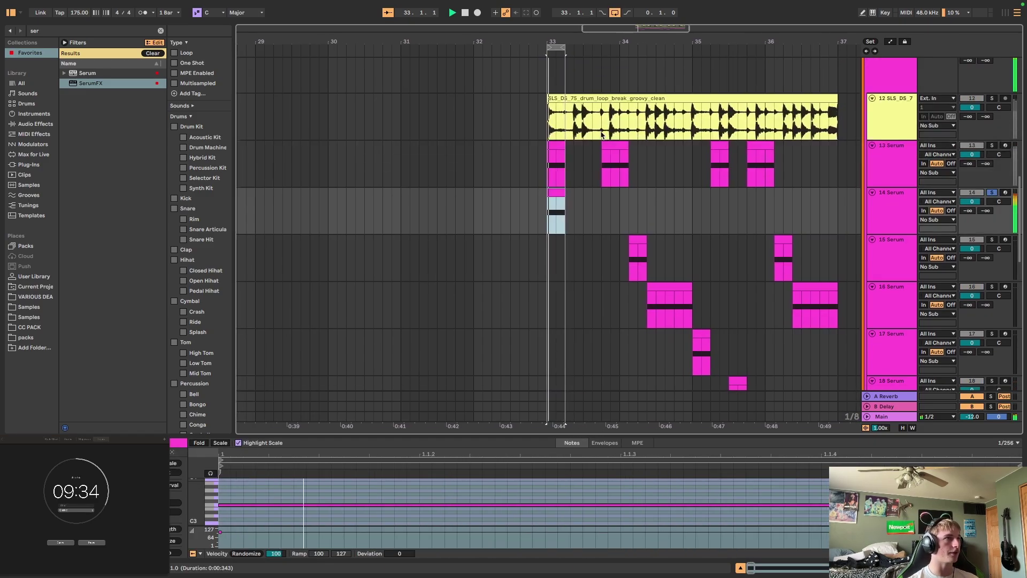
pyautogui.click(546, 144)
pyautogui.press('Delete')
# - Open the synth on 14 Serum and route LFO 1 to the global Master Tune in its modulation matrix
pyautogui.click(897, 209)
pyautogui.press('space')
pyautogui.doubleClick(897, 208)
pyautogui.press('space')
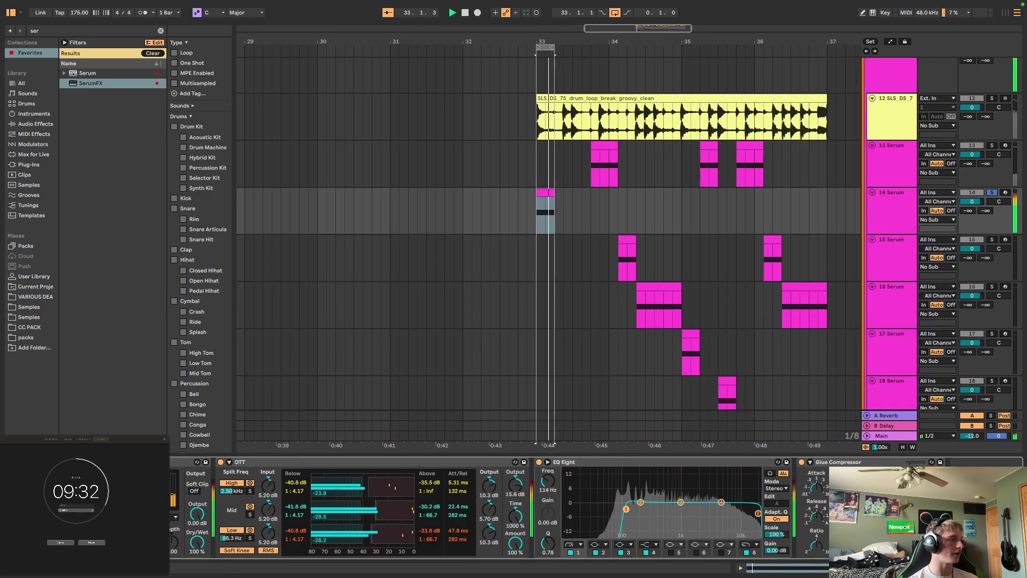
pyautogui.click(25, 461)
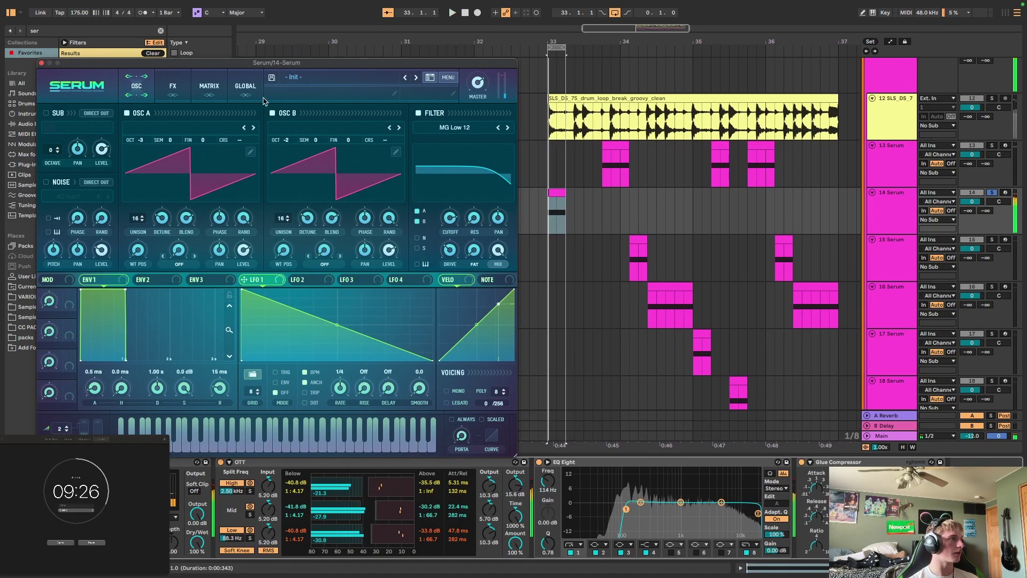
pyautogui.click(205, 88)
pyautogui.click(65, 129)
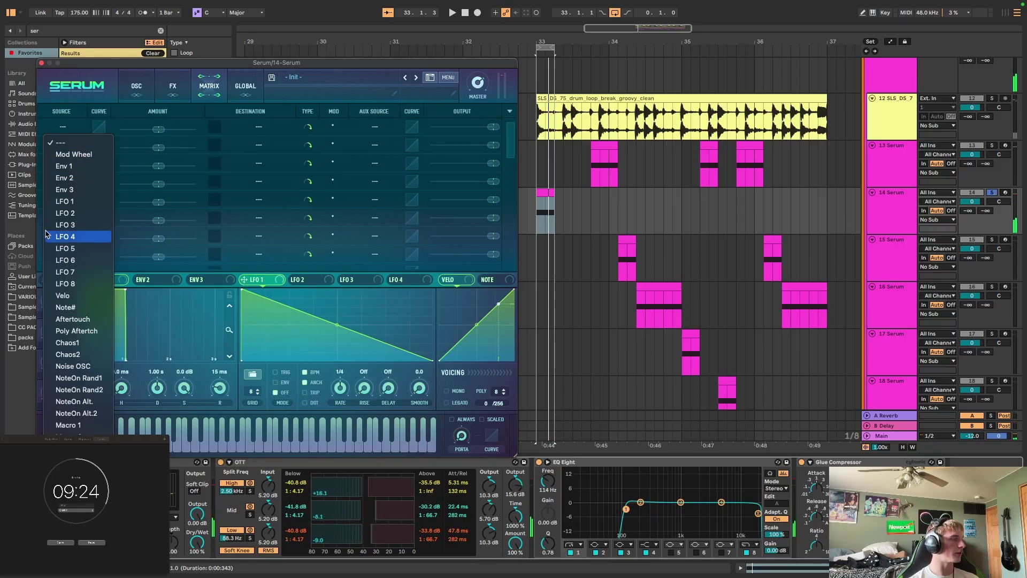
pyautogui.click(65, 201)
pyautogui.click(258, 127)
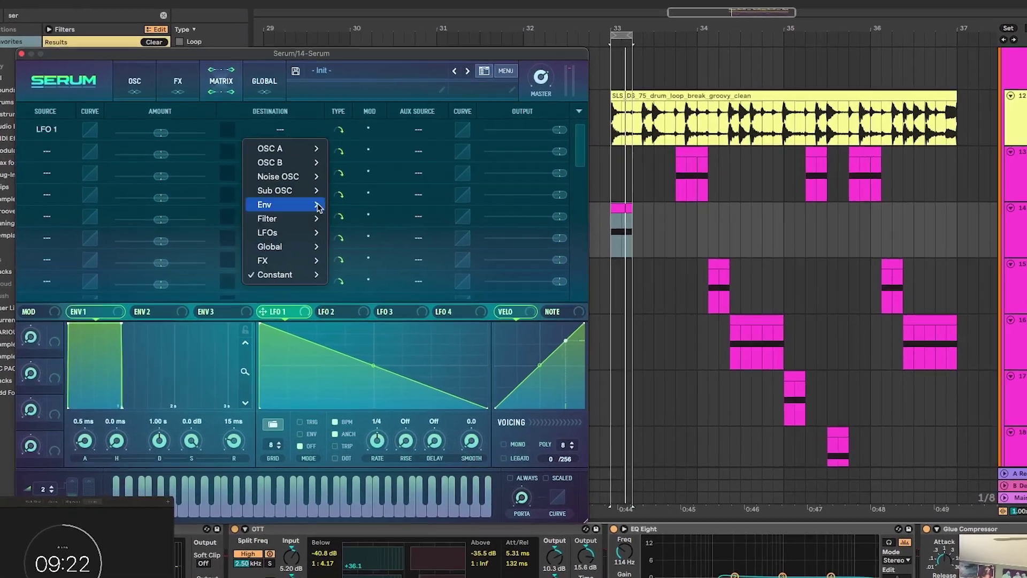
pyautogui.moveTo(267, 230)
pyautogui.click(372, 260)
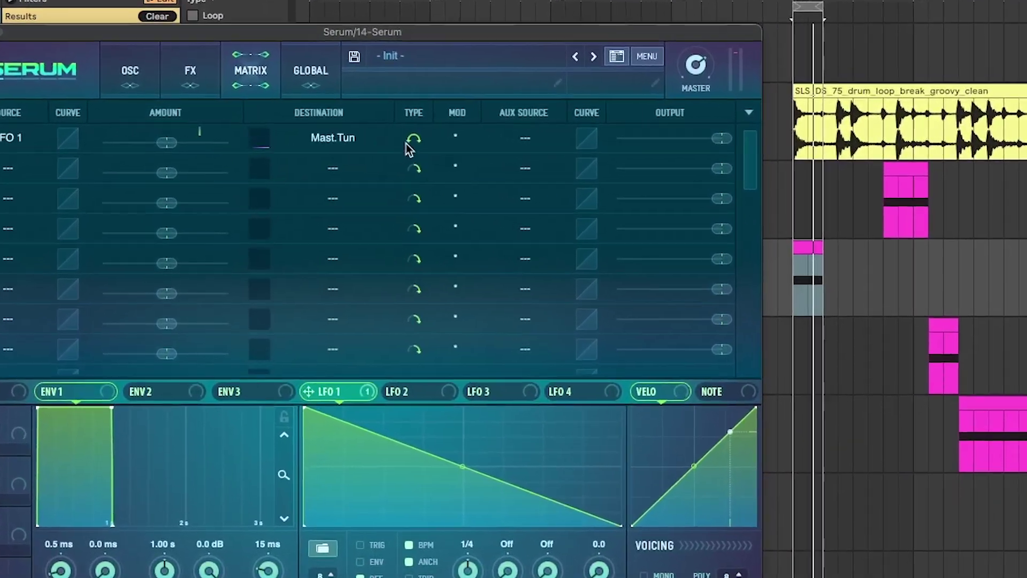
# - Set the LFO 1 to Master Tune amount to +24st and give LFO 1 a steep falling curve at rate 1/2
pyautogui.doubleClick(170, 145)
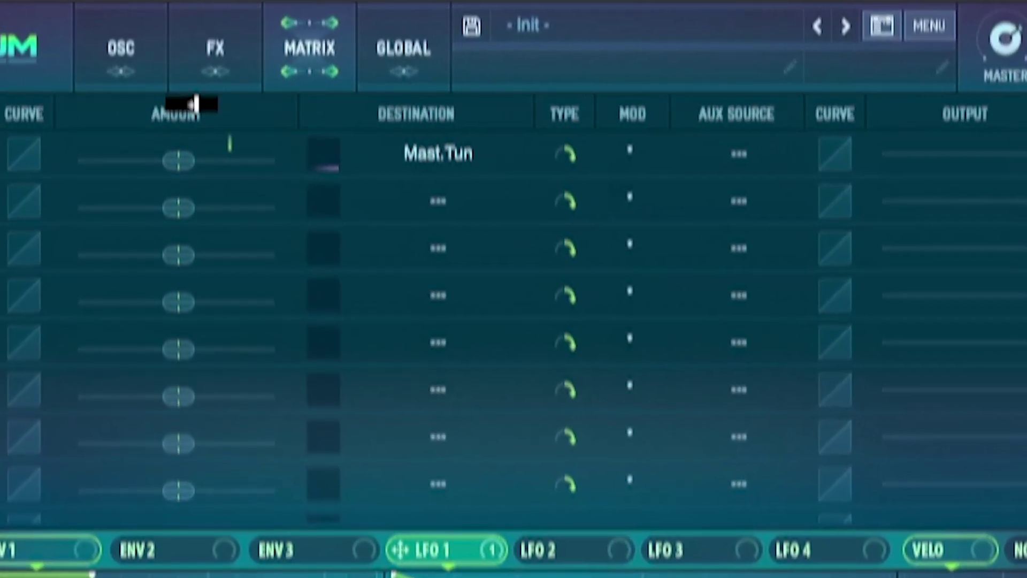
pyautogui.write('+24st')
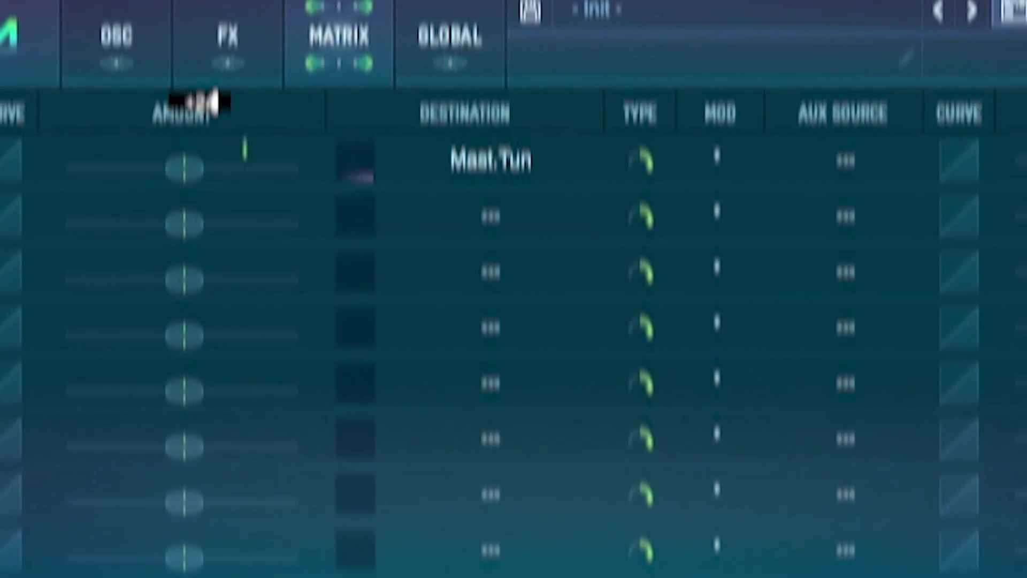
pyautogui.press('Return')
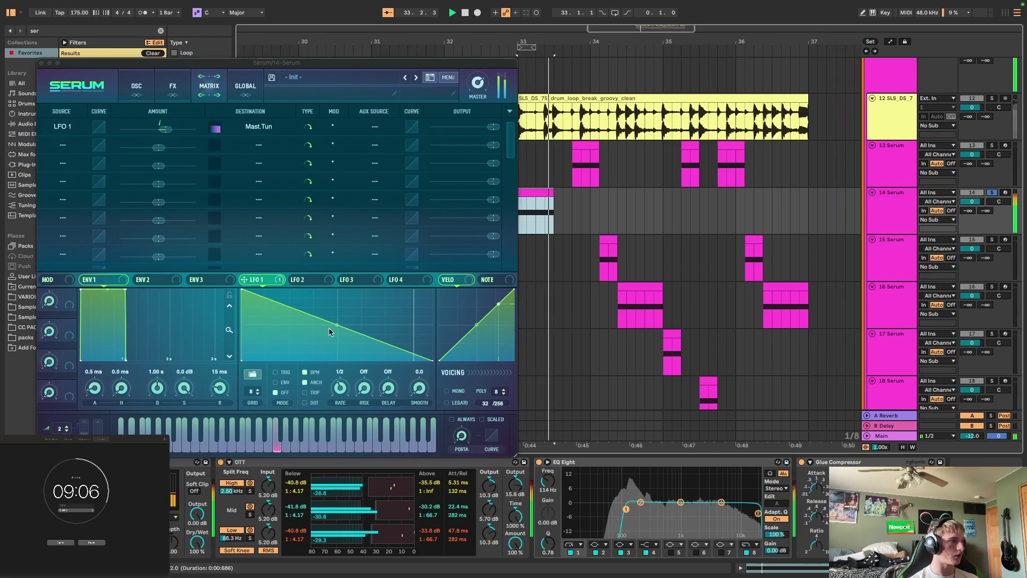
pyautogui.click(146, 88)
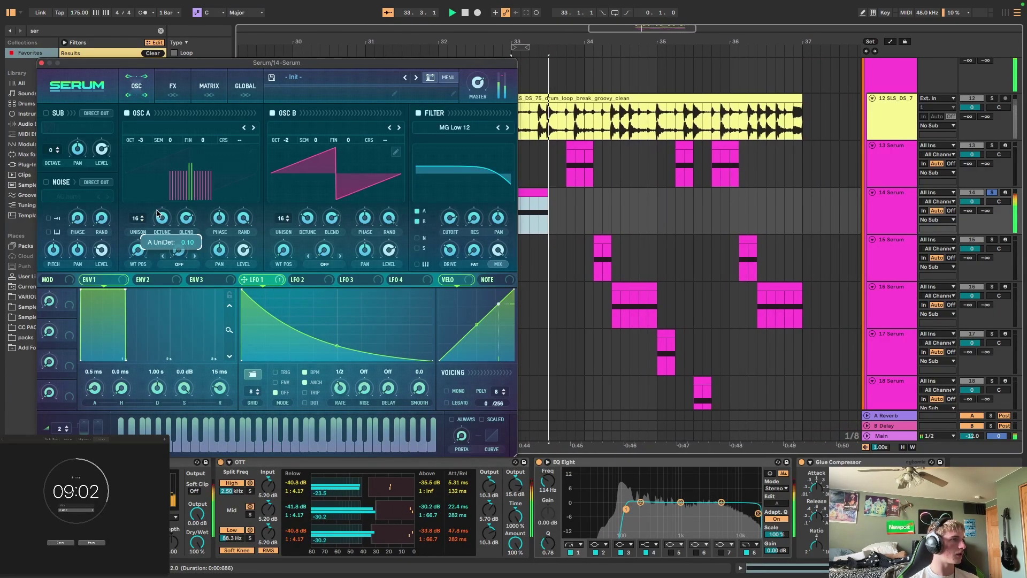
pyautogui.click(41, 63)
# - Remove the 19 Serum hit that overlaps the 14 Serum clip in bar 33, and play back the result
pyautogui.press('space')
pyautogui.scroll(-3, 683, 197)
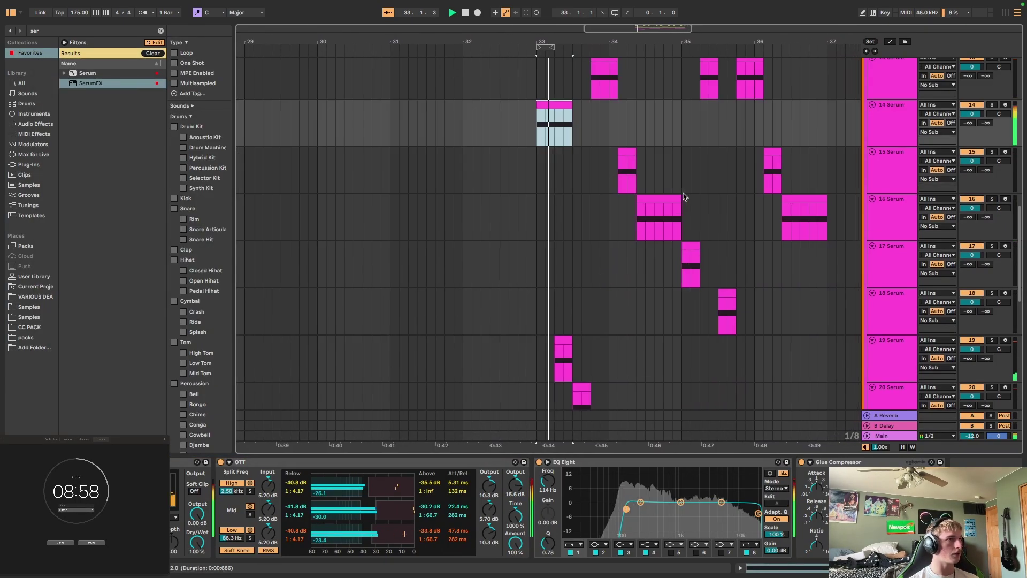
pyautogui.press('space')
pyautogui.click(518, 342)
pyautogui.press('Delete')
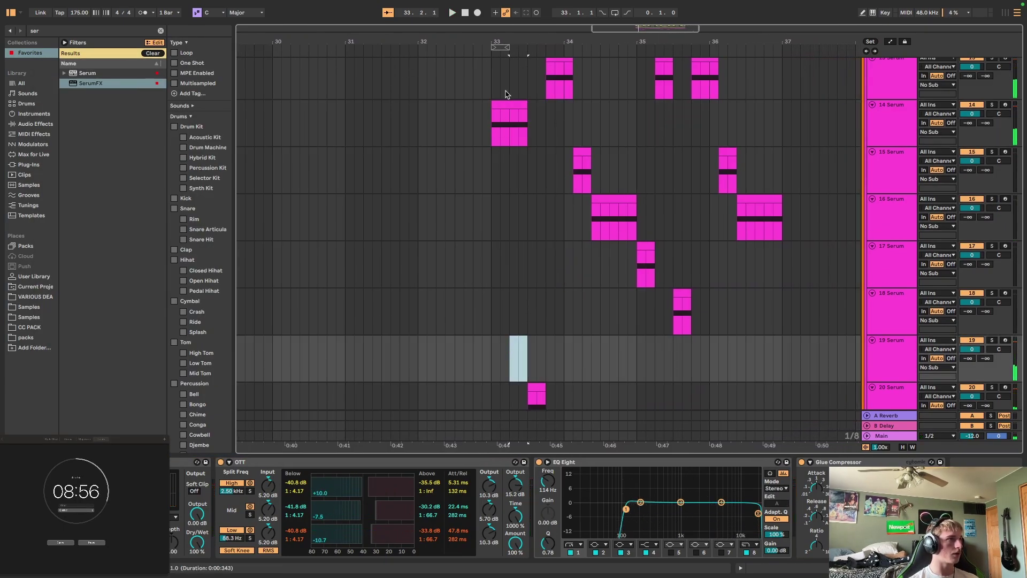
pyautogui.click(544, 112)
pyautogui.press('space')
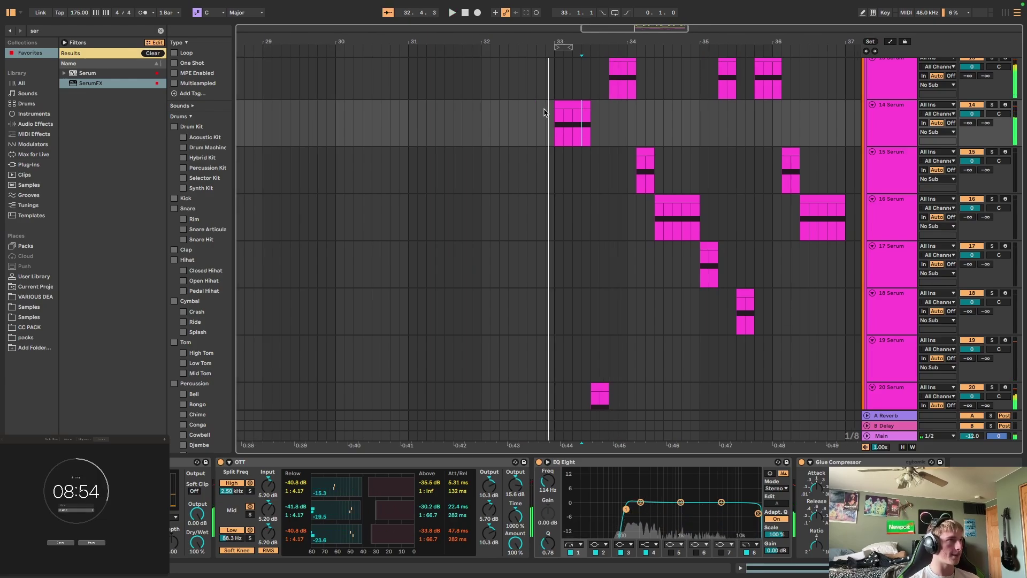
# - Loop and solo the two-beat 14 Serum clip and open its synth's effects for review
pyautogui.press('s')
pyautogui.press('space')
pyautogui.doubleClick(902, 119)
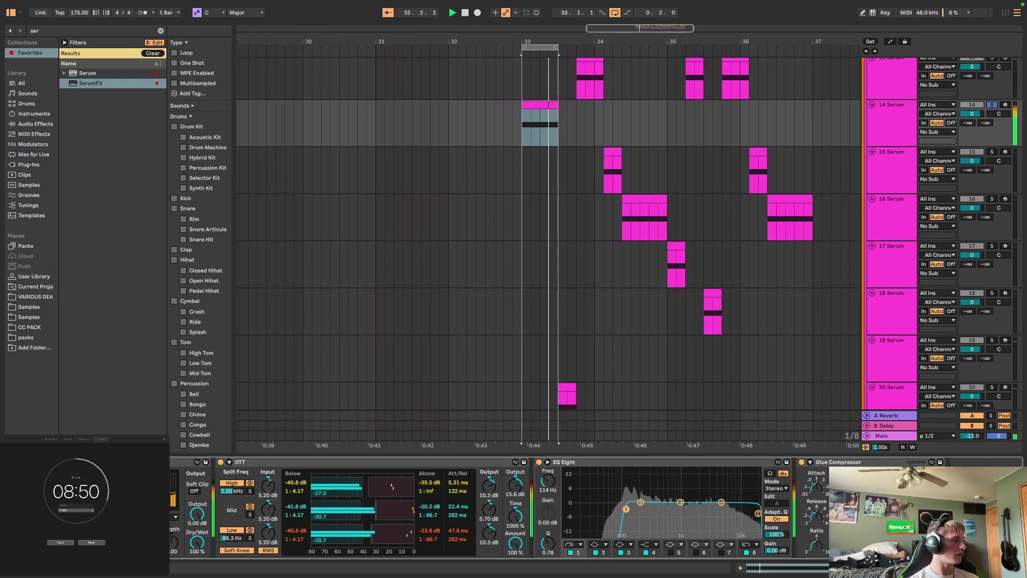
pyautogui.press('alt+super+p')
pyautogui.click(173, 85)
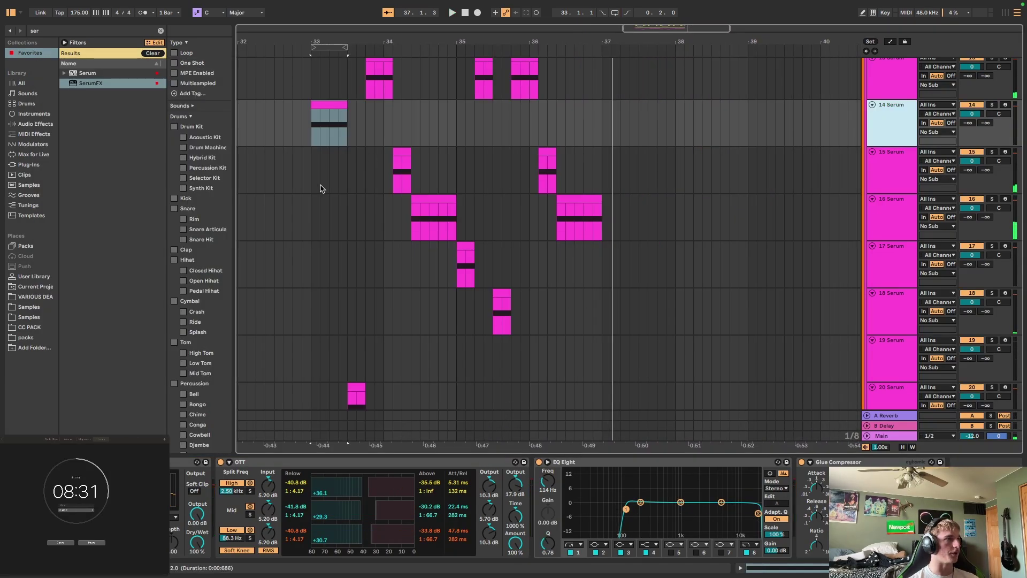
# - Set the loop to bars 33 through 36
pyautogui.moveTo(312, 170); pyautogui.dragTo(512, 180)
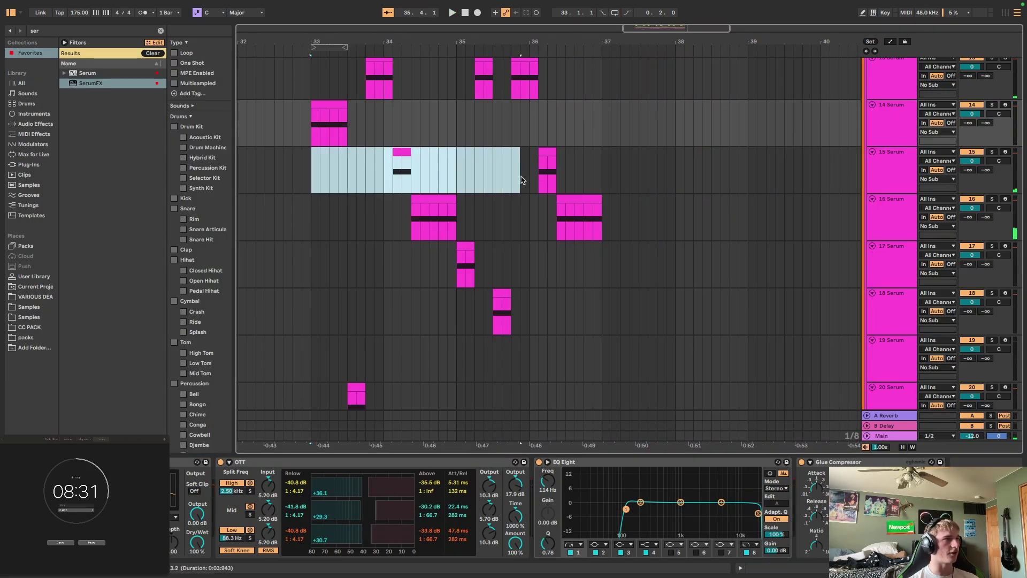
pyautogui.moveTo(618, 178); pyautogui.dragTo(602, 180)
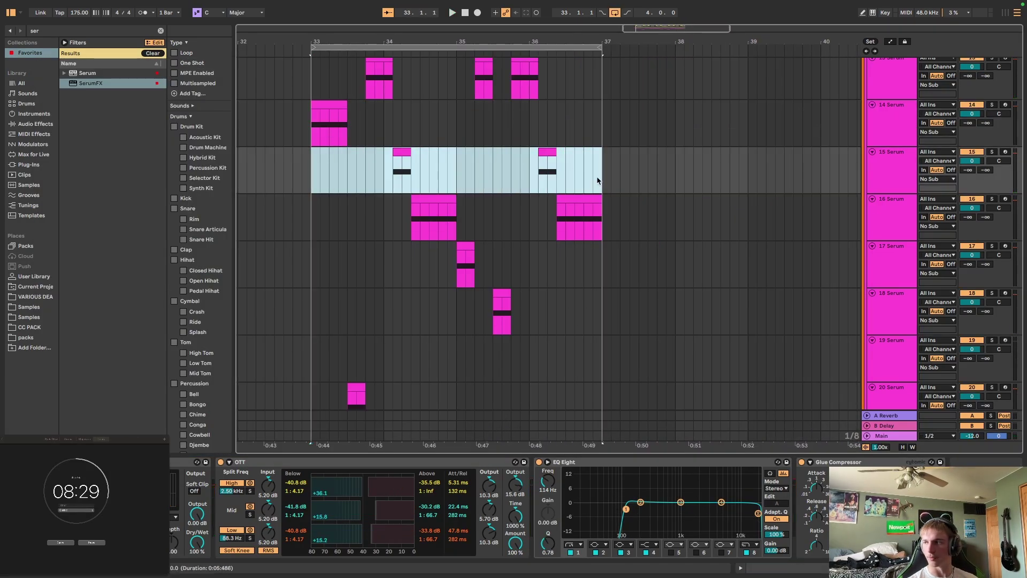
pyautogui.scroll(-10, 506, 262)
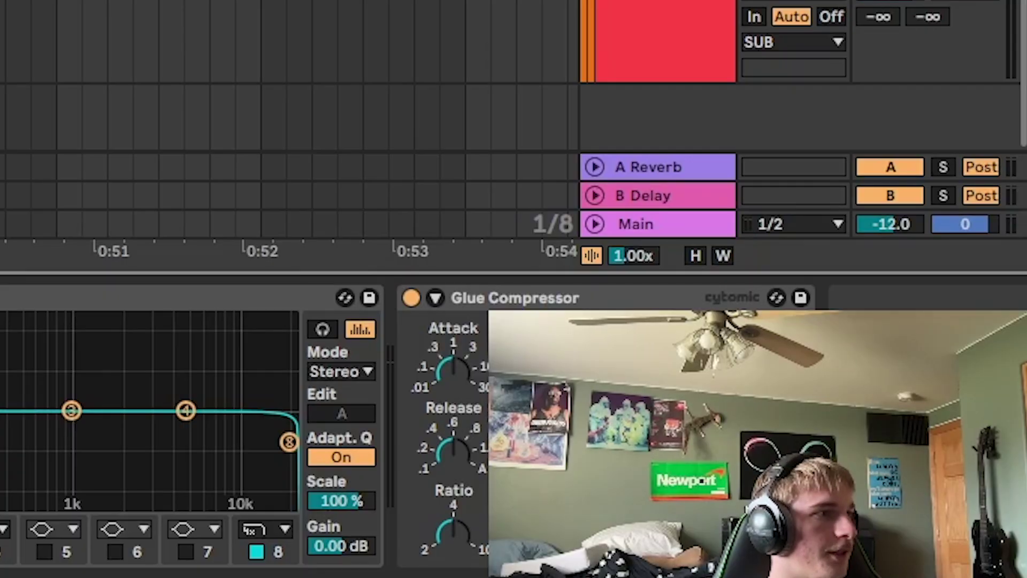
pyautogui.doubleClick(307, 313)
pyautogui.scroll(3, 309, 314)
pyautogui.click(309, 314)
pyautogui.scroll(3, 340, 278)
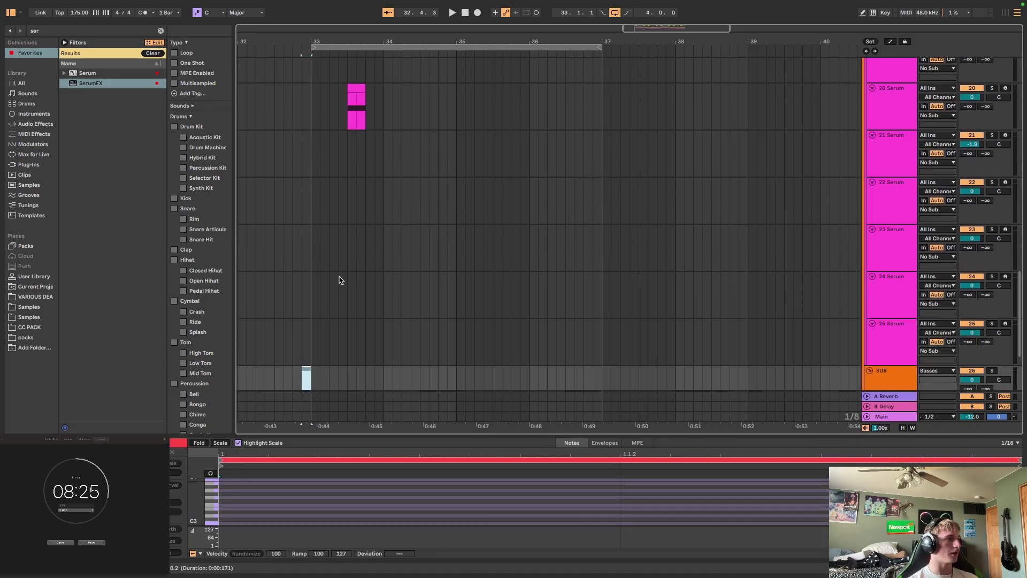
pyautogui.scroll(-5, 320, 299)
pyautogui.press('Delete')
# - Create a one-bar MIDI clip at bar 33 on 27 Serum in the SUB group and fill it with an F3 note
pyautogui.moveTo(301, 311); pyautogui.dragTo(351, 304)
pyautogui.doubleClick(316, 299)
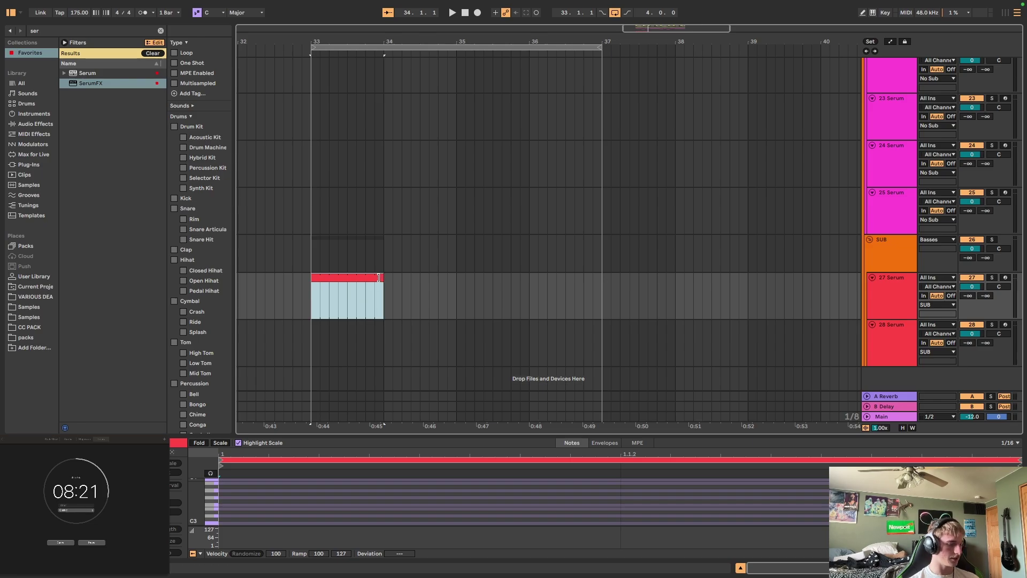
pyautogui.doubleClick(224, 505)
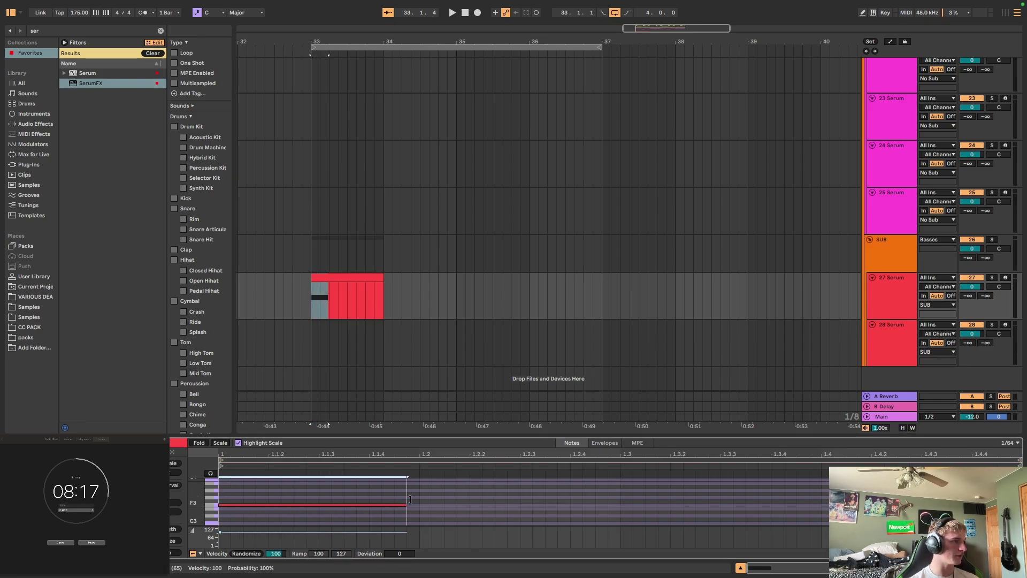
pyautogui.moveTo(401, 500); pyautogui.dragTo(1011, 502)
# - Solo 27 Serum, play its clip at bar 33 and transpose the sub note down three octaves
pyautogui.press('s')
pyautogui.press('space')
pyautogui.hscroll(-4, 538, 335)
pyautogui.hscroll(1, 539, 335)
pyautogui.press('space')
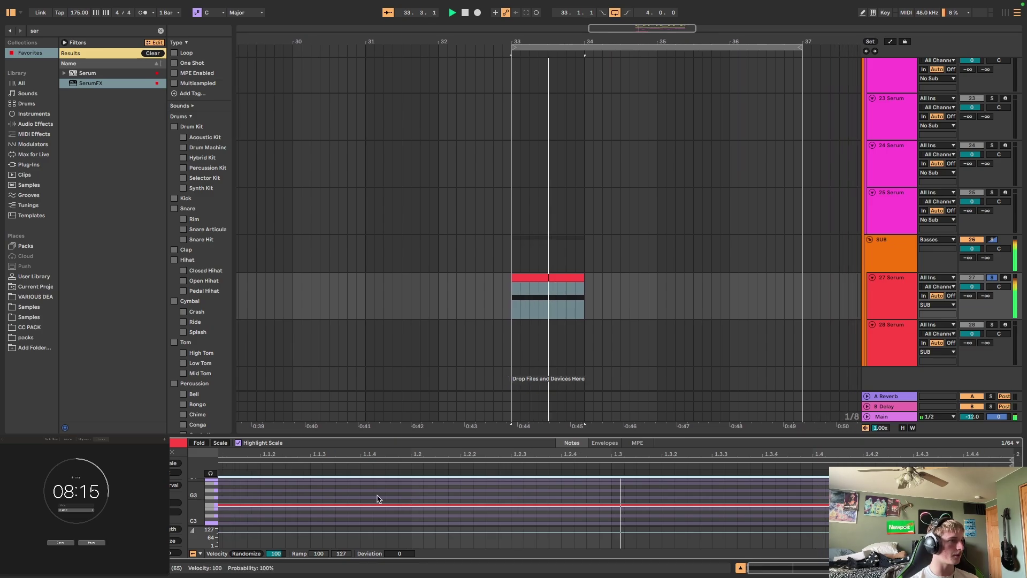
pyautogui.hotkey('shift', 'Down')
pyautogui.hotkey('shift', 'Down')
pyautogui.hotkey('shift', 'Down')
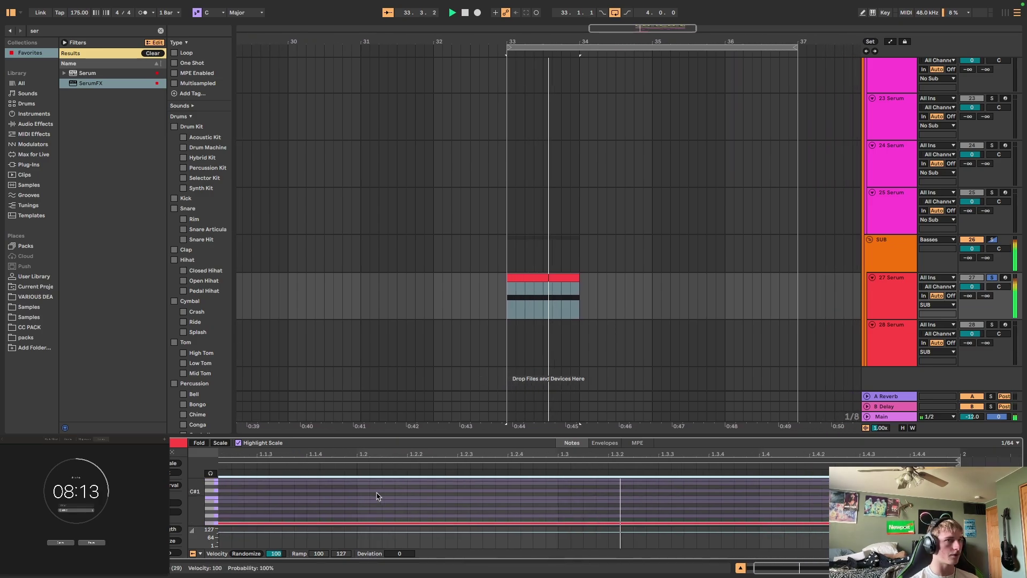
# - Load the Basic Shapes wavetable into oscillator A of the 27 Serum synth and play the sub
pyautogui.scroll(3, 894, 296)
pyautogui.click(894, 296)
pyautogui.press('space')
pyautogui.press('space')
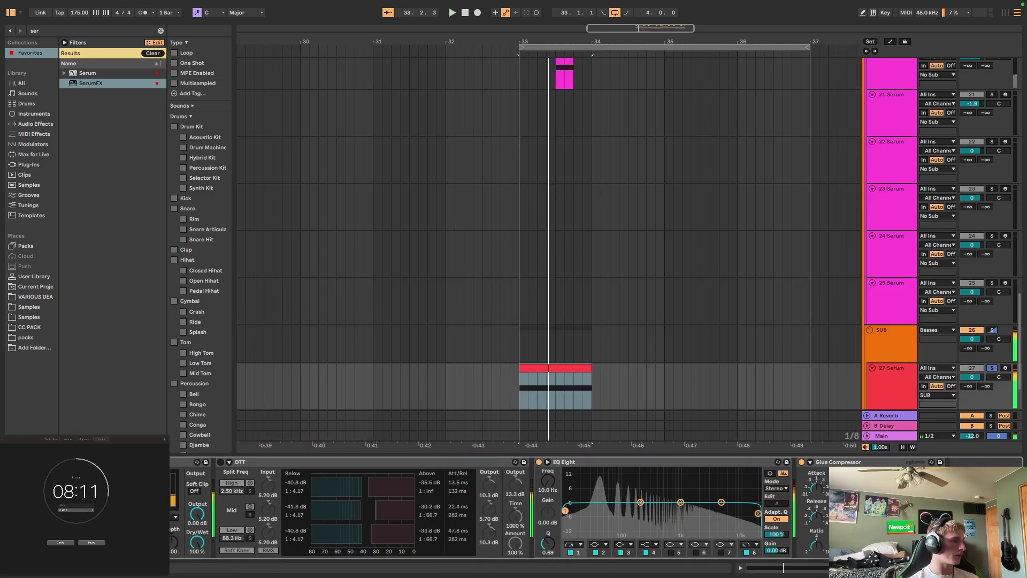
pyautogui.press('super+alt+p')
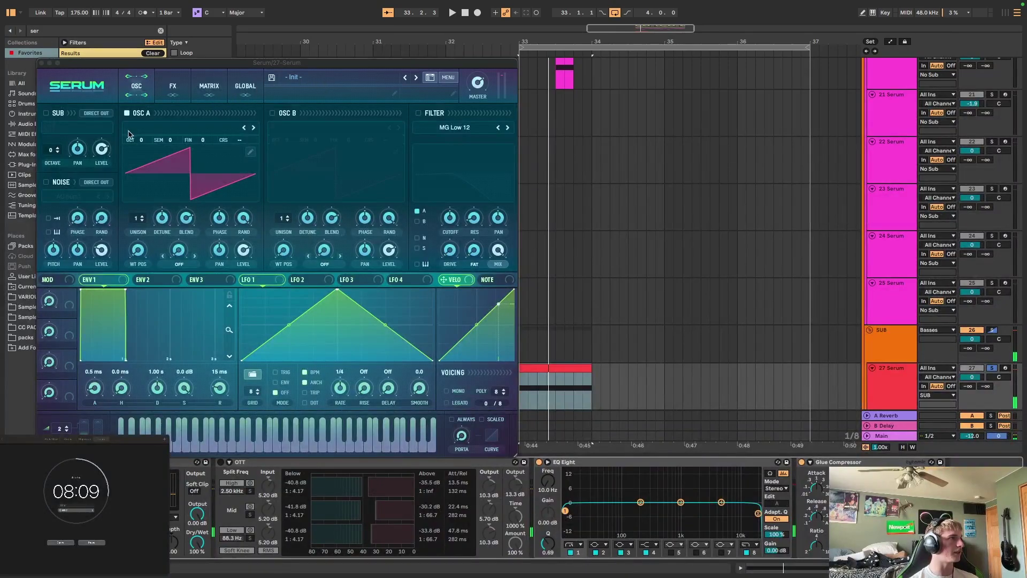
pyautogui.moveTo(185, 146)
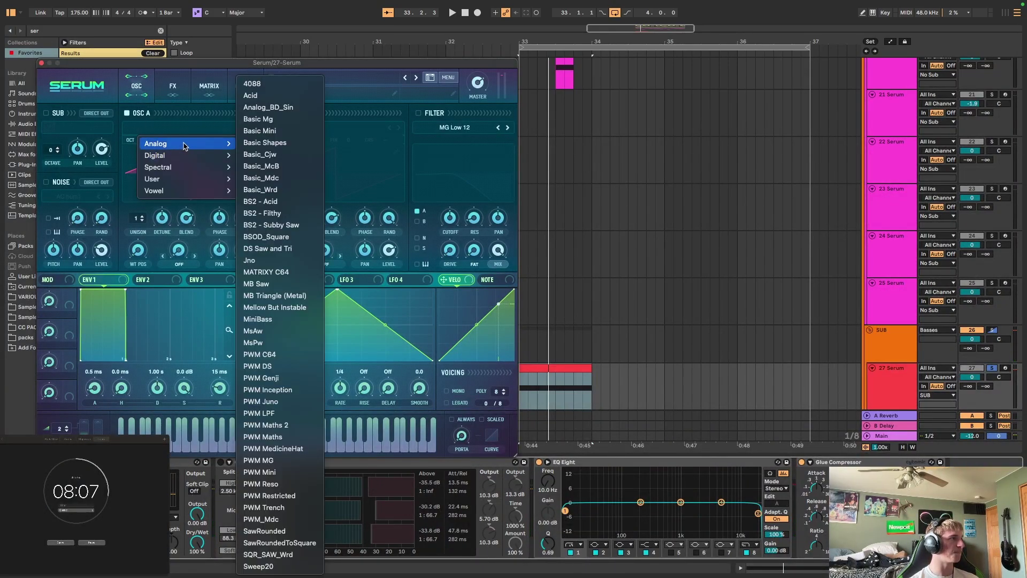
pyautogui.click(265, 143)
pyautogui.moveTo(144, 146)
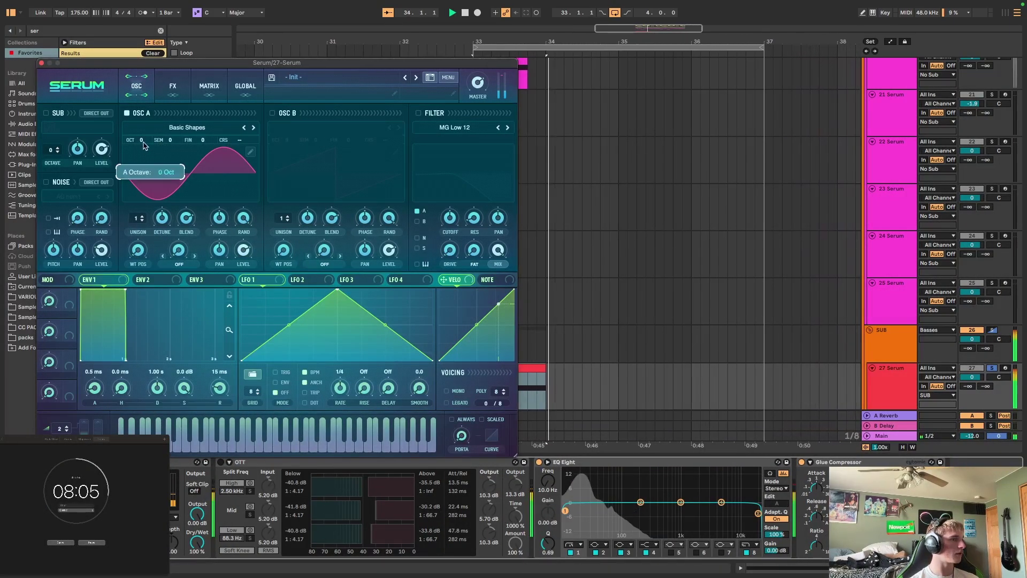
# - Turn off oscillator A, enable the sub oscillator instead and close the synth
pyautogui.click(127, 113)
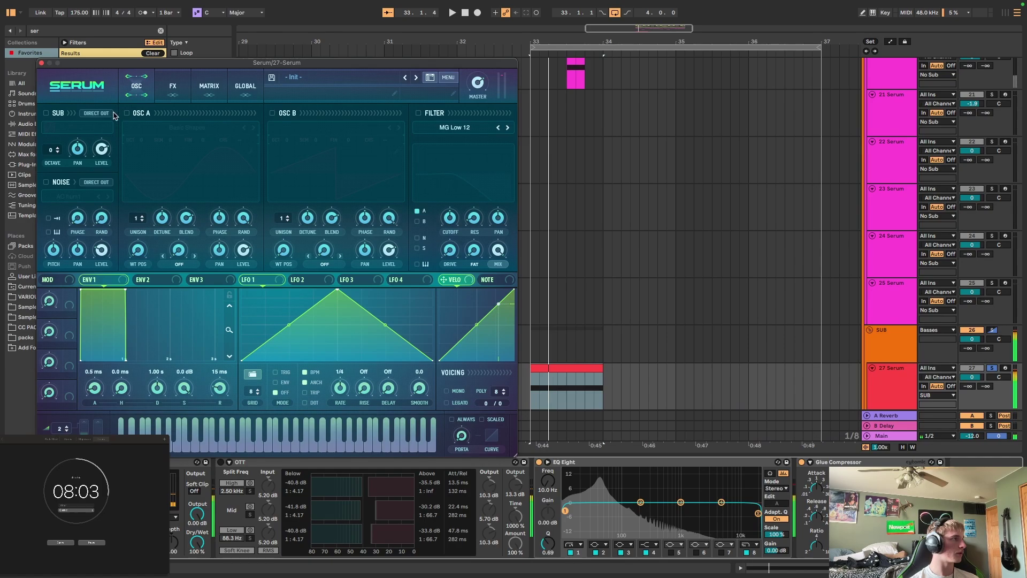
pyautogui.click(46, 113)
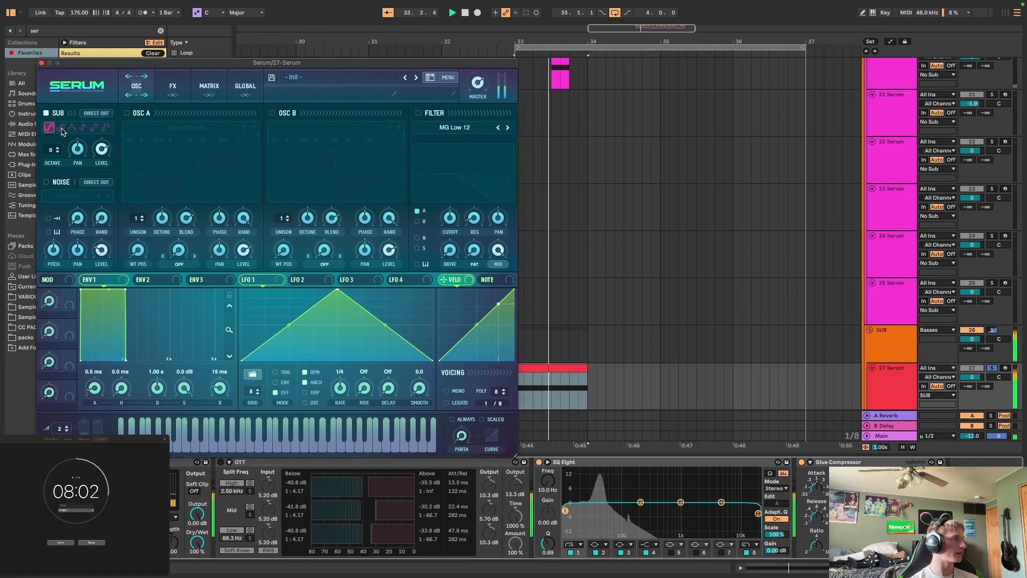
pyautogui.click(42, 63)
# - Remove OTT from 27 Serum and lower the EQ Eight high-cut filter to 97.9 Hz
pyautogui.click(273, 466)
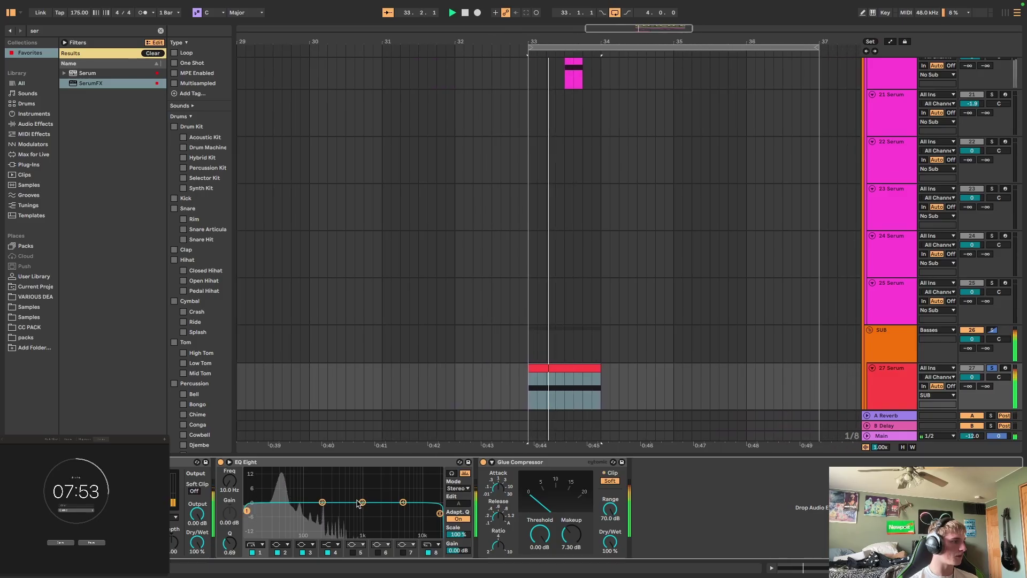
pyautogui.moveTo(440, 513); pyautogui.dragTo(304, 510)
pyautogui.press('space')
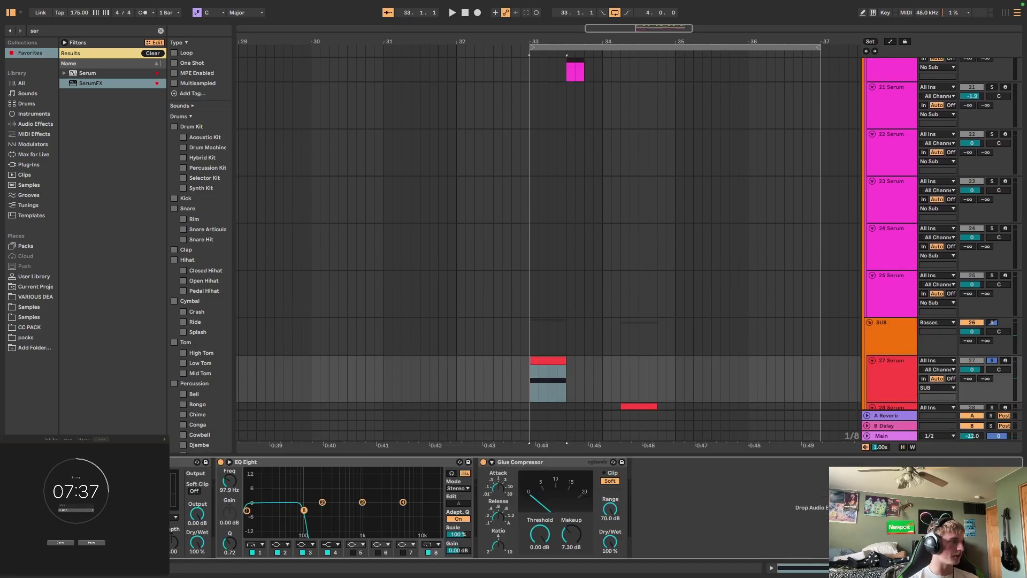
# - Lay out the sub clips across 27 and 28 Serum in bars 33 and 34 and duplicate that phrase to bars 35 and 36
pyautogui.press('a')
pyautogui.click(41, 63)
pyautogui.press('a')
pyautogui.moveTo(657, 347); pyautogui.dragTo(530, 349)
pyautogui.press('super+d')
pyautogui.scroll(10, 615, 298)
pyautogui.scroll(-10, 614, 298)
pyautogui.moveTo(675, 315); pyautogui.dragTo(531, 281)
pyautogui.press('super+d')
pyautogui.click(512, 53)
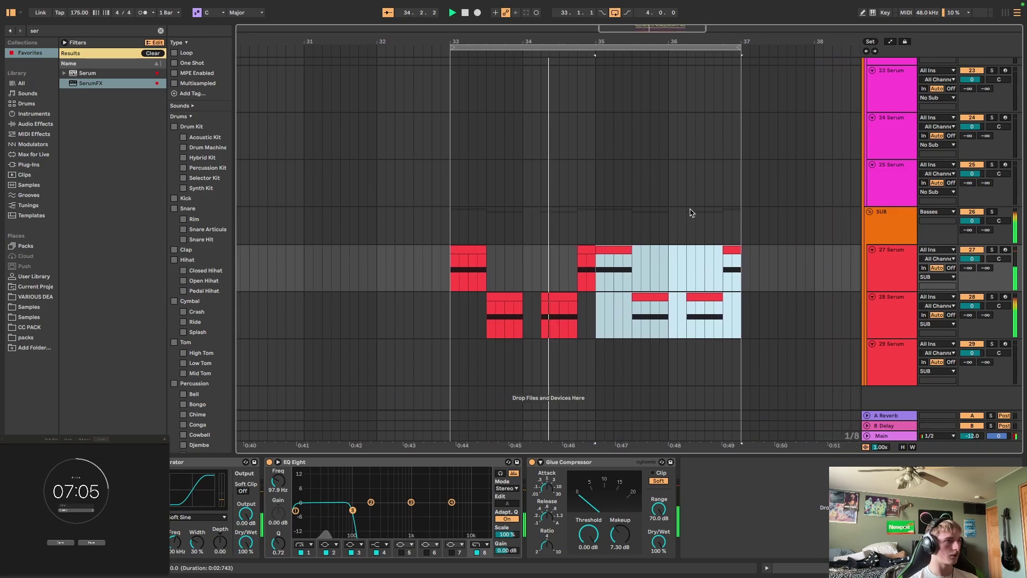
# - Add a one-beat sub clip with its own note at bar 34 on 27 Serum and play back the bassline
pyautogui.press('space')
pyautogui.click(433, 296)
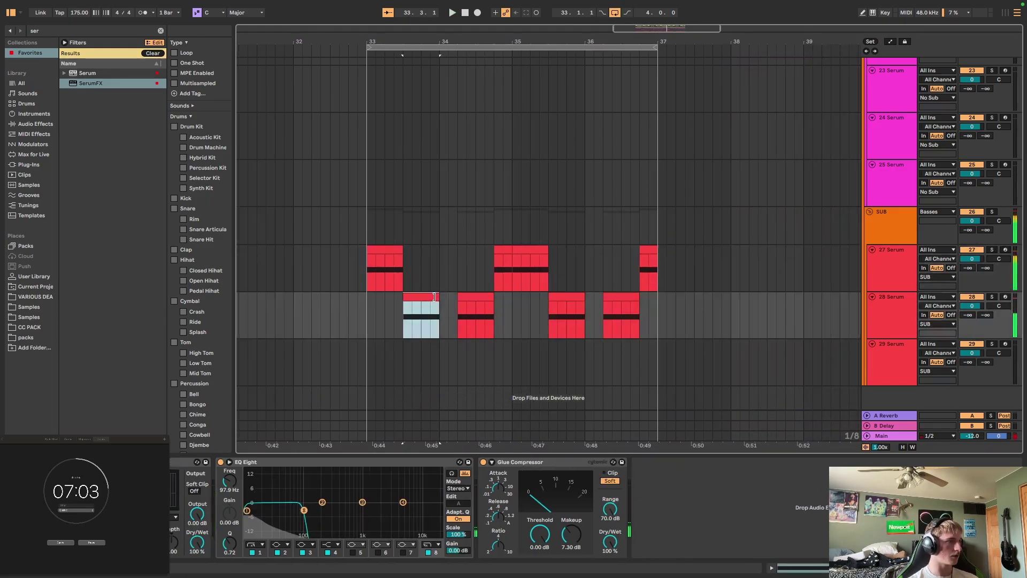
pyautogui.click(504, 258)
pyautogui.doubleClick(445, 249)
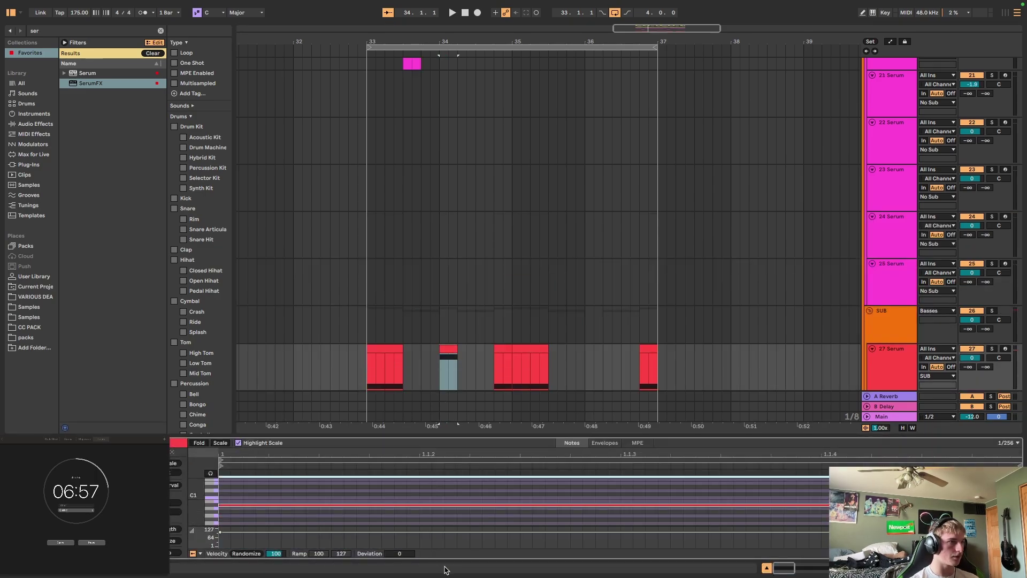
pyautogui.press('space')
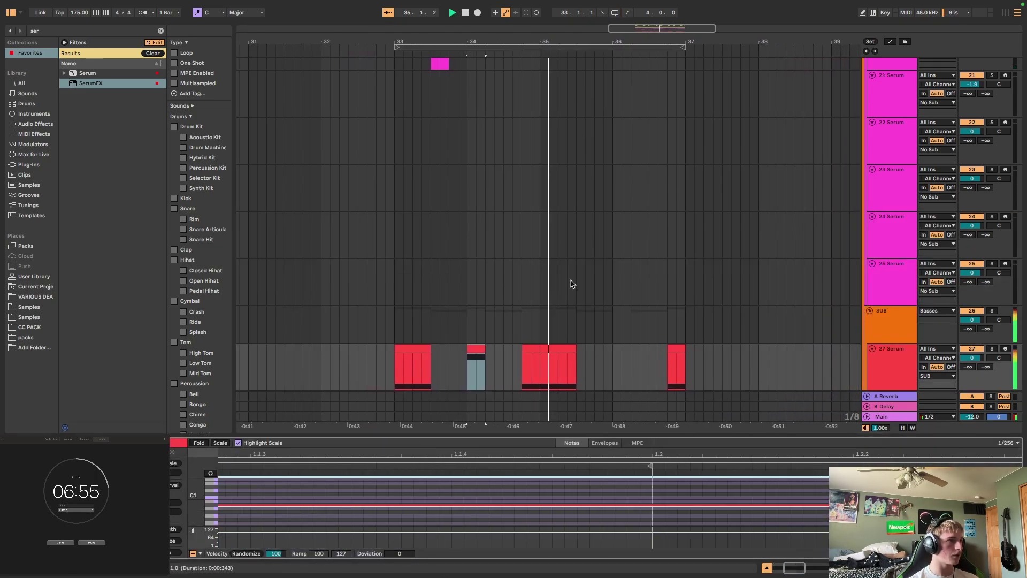
pyautogui.scroll(-3, 598, 364)
pyautogui.moveTo(567, 435); pyautogui.dragTo(563, 519)
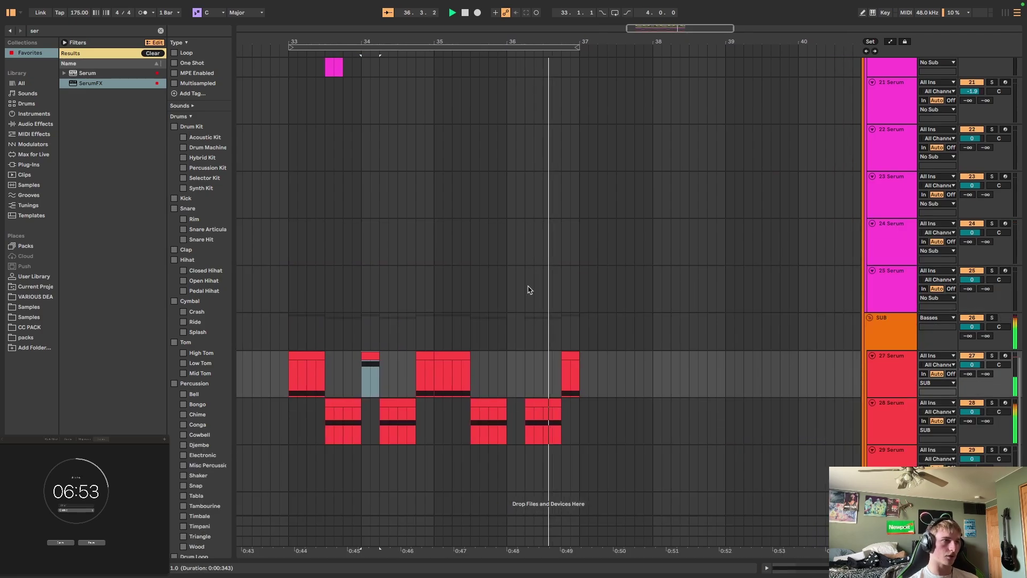
# - Duplicate tracks 13 through 19 Serum with their clips and color the duplicated tracks blue
pyautogui.scroll(10, 568, 160)
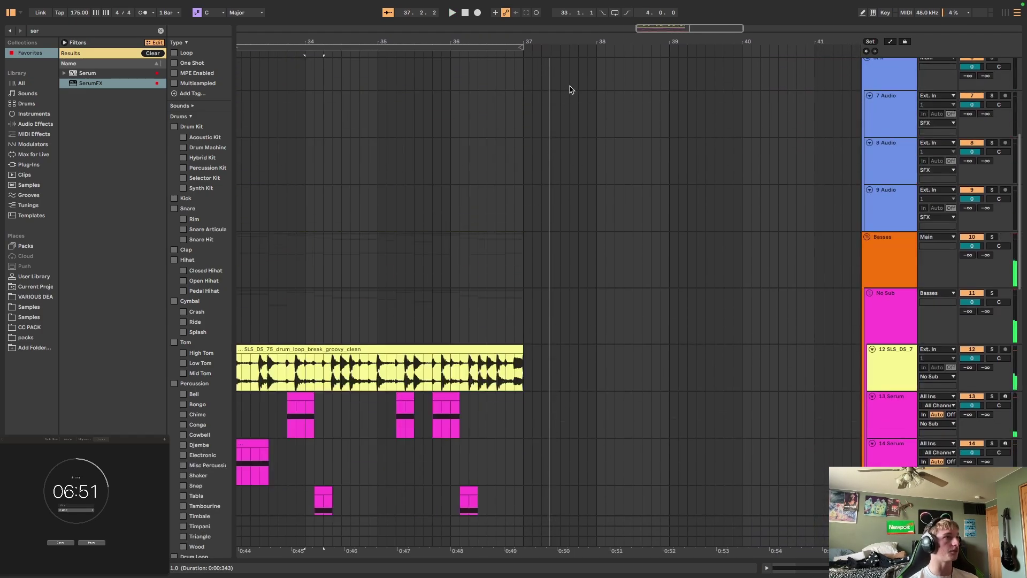
pyautogui.moveTo(695, 30); pyautogui.dragTo(645, 20)
pyautogui.scroll(5, 595, 242)
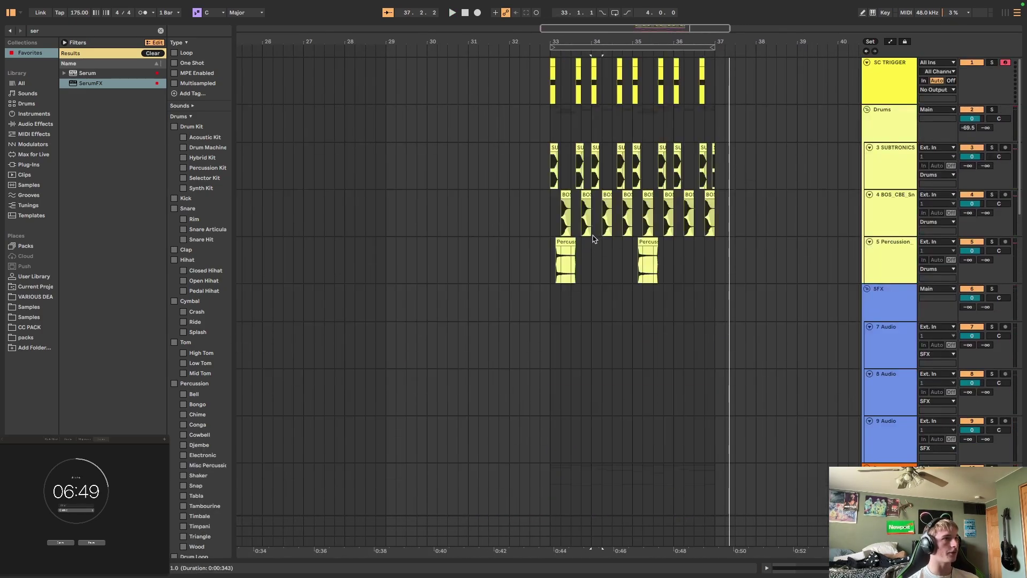
pyautogui.scroll(-8, 593, 239)
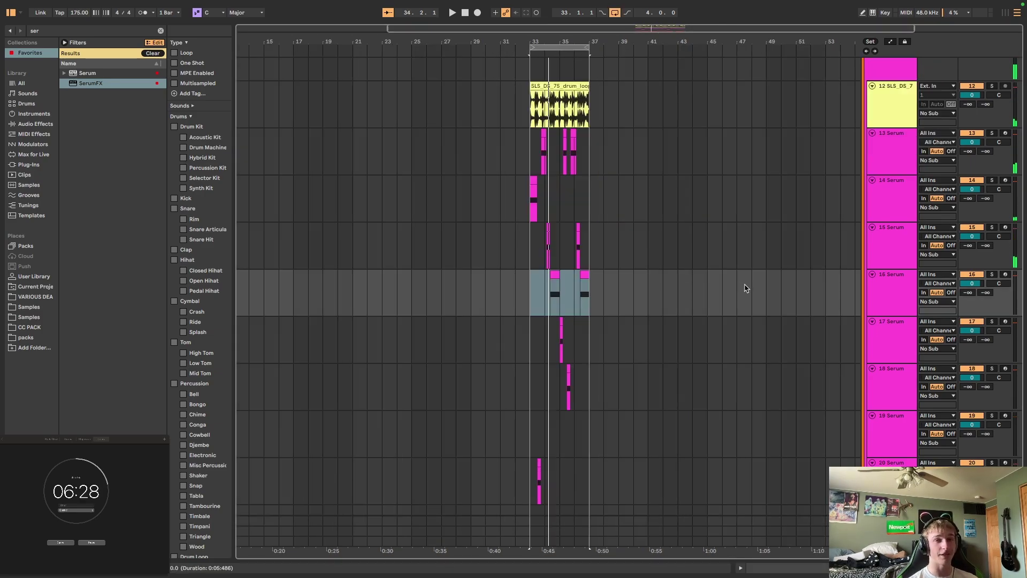
pyautogui.click(881, 115)
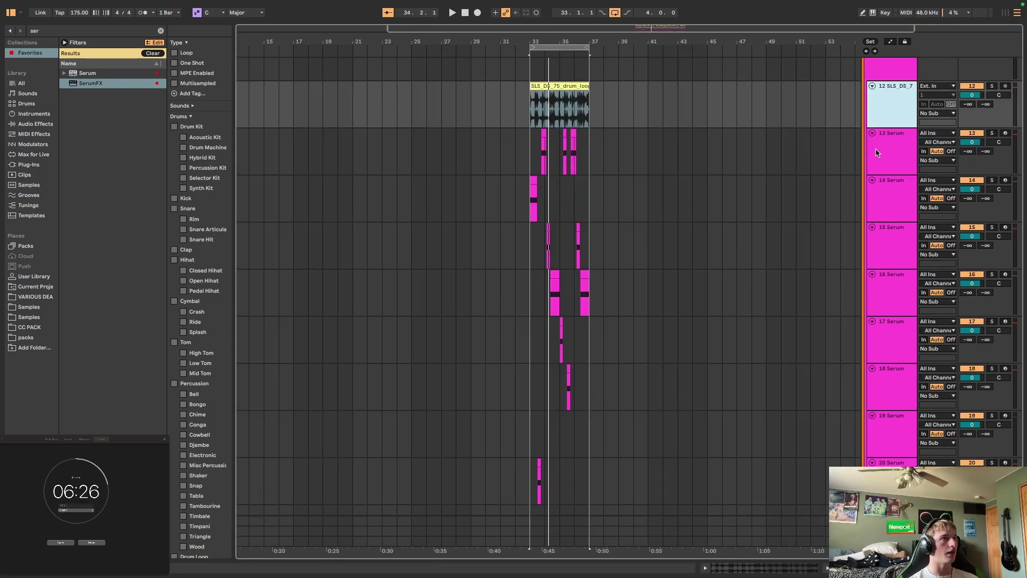
pyautogui.keyDown('shift'); pyautogui.click(893, 168); pyautogui.keyUp('shift')
pyautogui.scroll(-3, 882, 214)
pyautogui.click(891, 303)
pyautogui.click(885, 387)
pyautogui.scroll(-2, 886, 380)
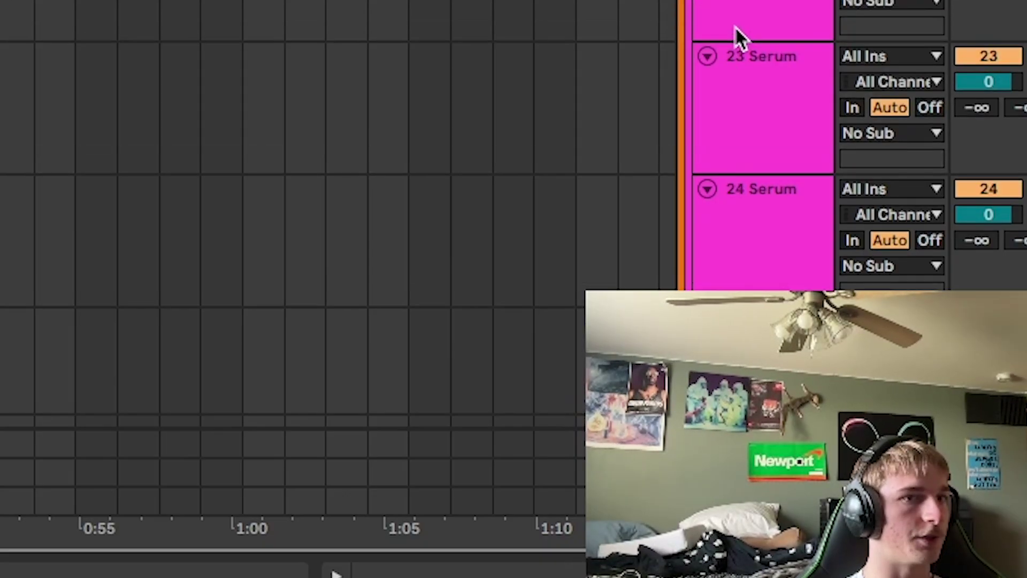
pyautogui.scroll(-2, 740, 101)
pyautogui.scroll(8, 749, 214)
pyautogui.click(886, 273)
# - Recolor the clips on 20 through 26 Serum to match their blue tracks
pyautogui.moveTo(617, 481); pyautogui.dragTo(518, 209)
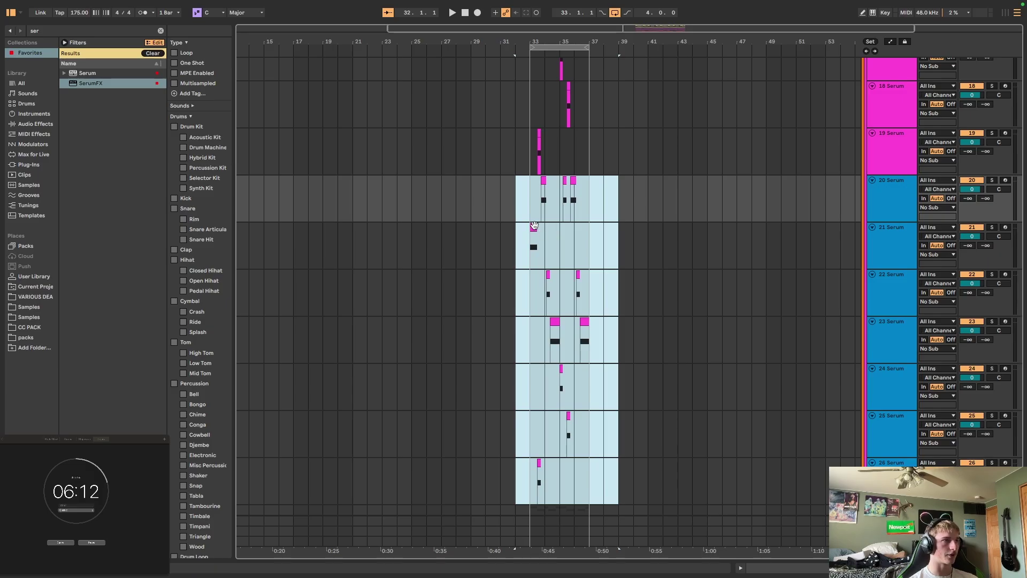
pyautogui.rightClick(534, 225)
pyautogui.click(626, 394)
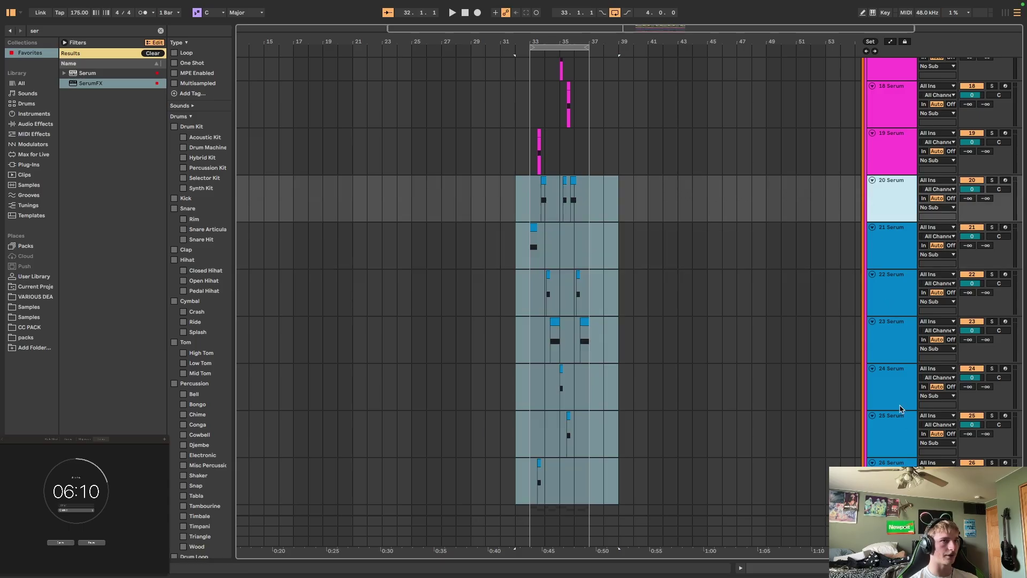
# - Group tracks 20 through 26 Serum and name the group Build
pyautogui.keyDown('shift'); pyautogui.click(899, 463); pyautogui.keyUp('shift')
pyautogui.press('super+g')
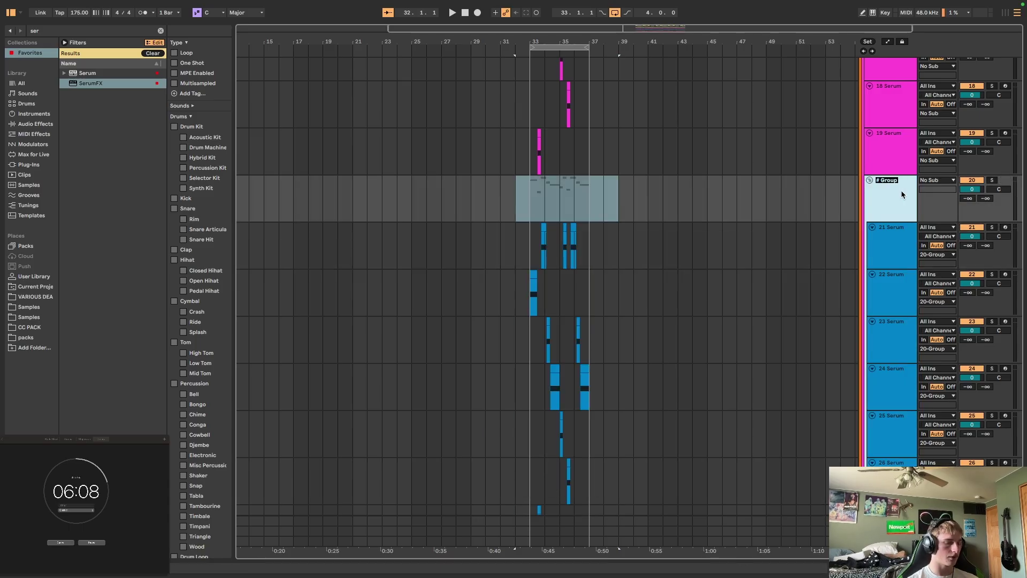
pyautogui.write('uil')
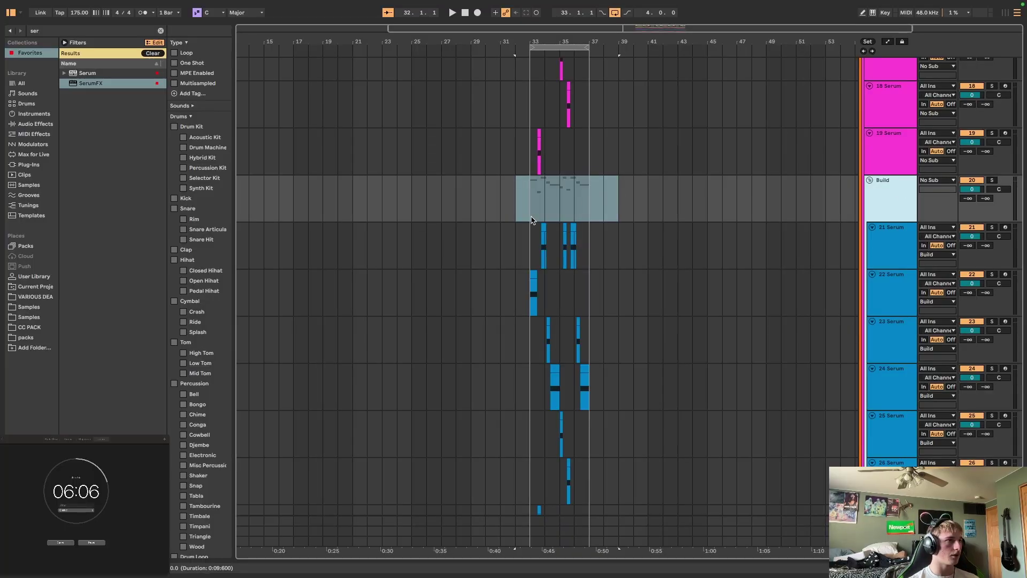
# - Move the Build clips ahead of bar 33 and repeat the four-bar phrase from bar 17 through bar 32
pyautogui.click(530, 205)
pyautogui.scroll(-5, 583, 381)
pyautogui.keyDown('shift'); pyautogui.click(590, 394); pyautogui.keyUp('shift')
pyautogui.scroll(3, 578, 246)
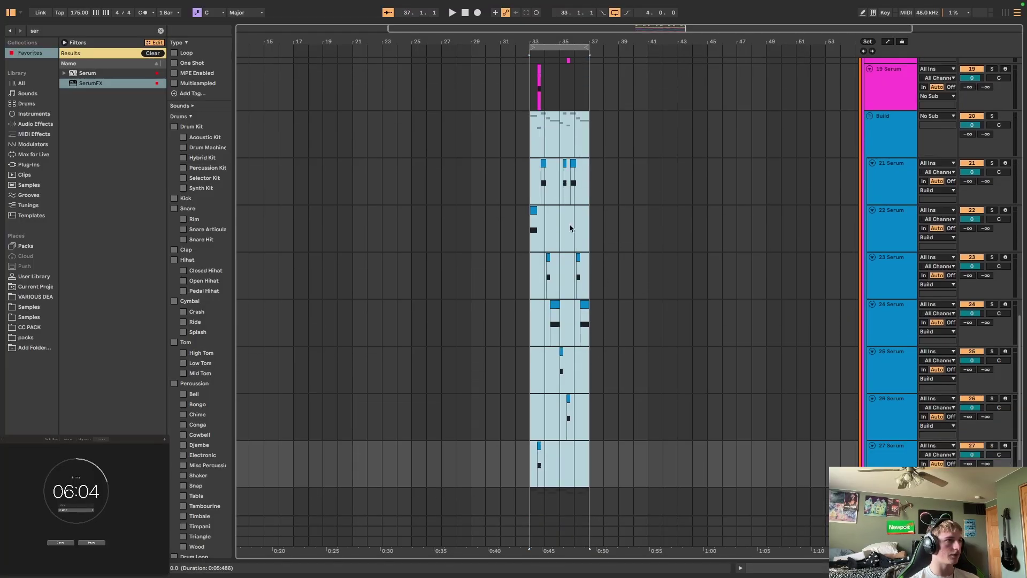
pyautogui.moveTo(544, 163); pyautogui.dragTo(479, 177)
pyautogui.moveTo(469, 216); pyautogui.dragTo(293, 219)
# - Search the samples for "snare bui" and place the DS_DSP2 build on 8 Audio over bars 31 and 32
pyautogui.scroll(10, 351, 190)
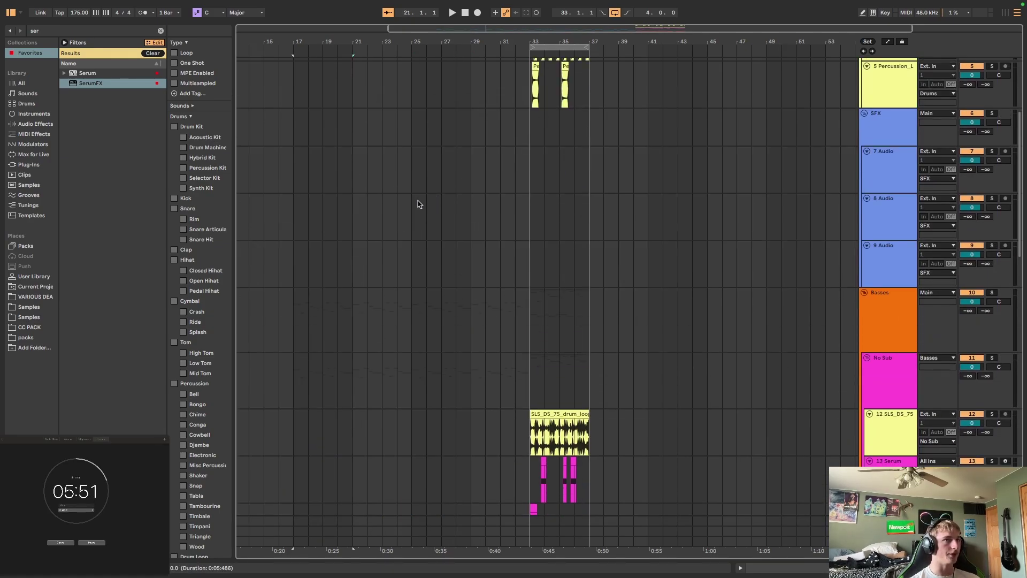
pyautogui.click(62, 31)
pyautogui.write('s')
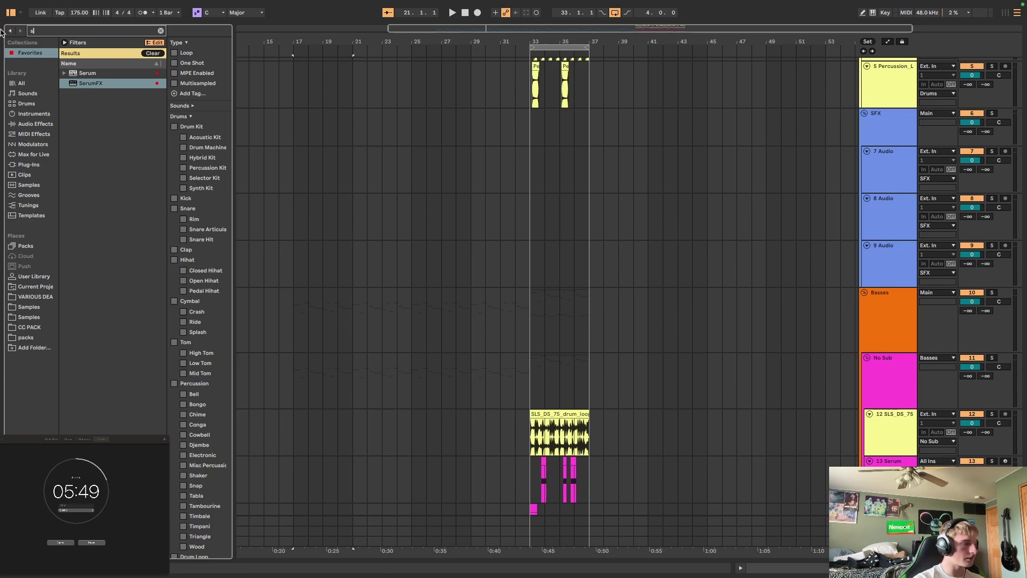
pyautogui.write('nare bui')
pyautogui.click(124, 127)
pyautogui.click(121, 137)
pyautogui.moveTo(115, 127); pyautogui.dragTo(417, 278)
# - Place the JPXG_drum_loop_snare_build_150 sample on 9 Audio over bars 25 to 32, solo the SFX group and play it
pyautogui.click(107, 158)
pyautogui.click(103, 148)
pyautogui.press('s')
pyautogui.press('space')
pyautogui.doubleClick(574, 244)
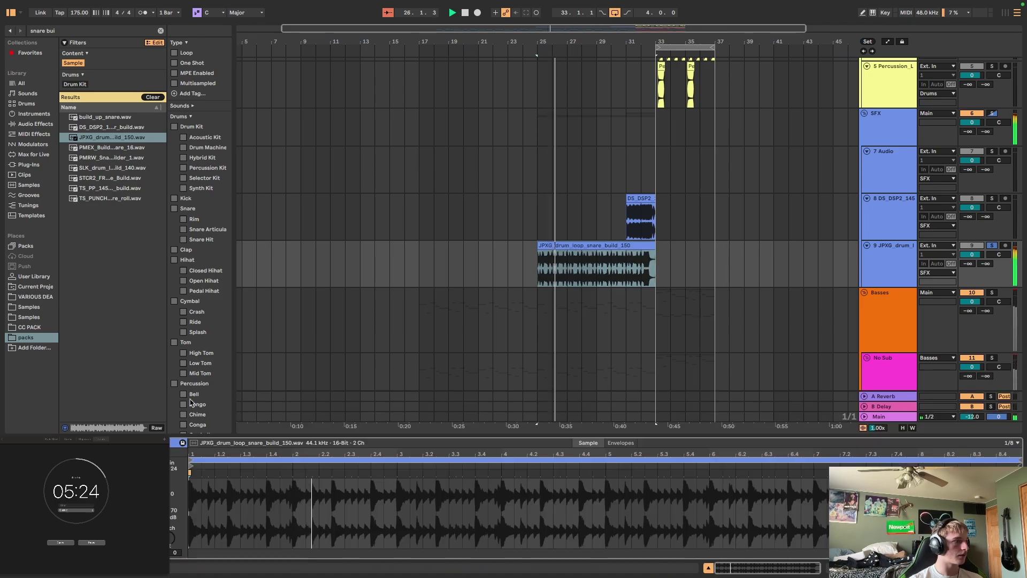
# - Try extending the JPXG snare build past bar 33 and bring its end back to bar 33
pyautogui.click(122, 463)
pyautogui.click(122, 463)
pyautogui.click(671, 245)
pyautogui.click(675, 245)
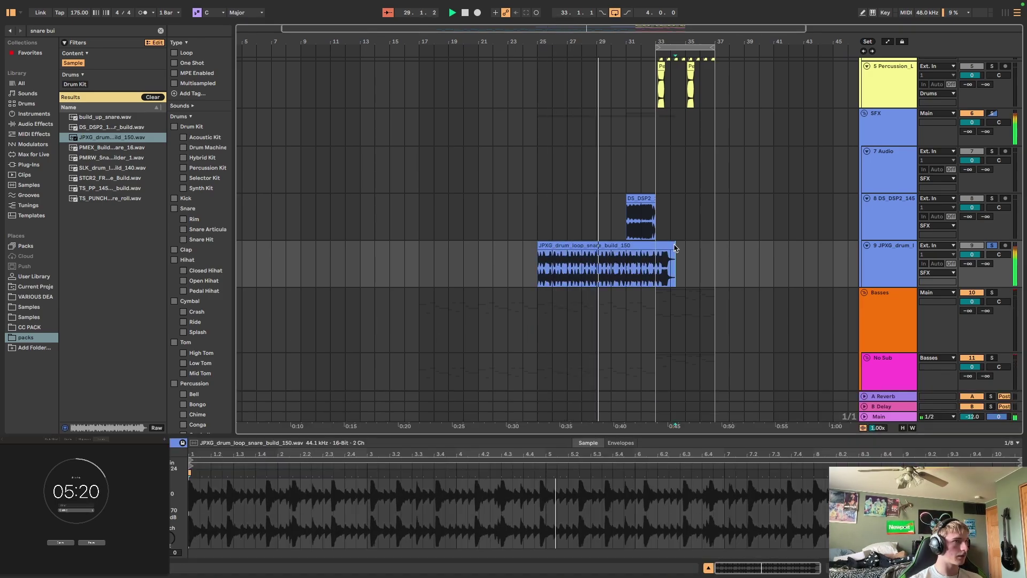
pyautogui.moveTo(675, 247); pyautogui.dragTo(654, 247)
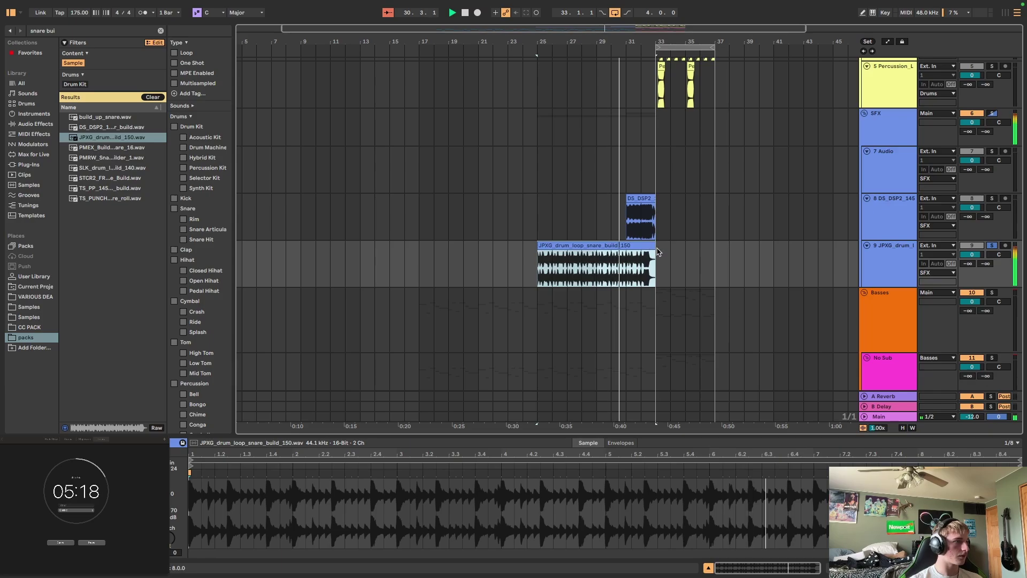
# - Play the JPXG snare build in the full mix, shift it to start in bar 23, and delete it
pyautogui.press('space')
pyautogui.moveTo(523, 48); pyautogui.dragTo(402, 80)
pyautogui.press('space')
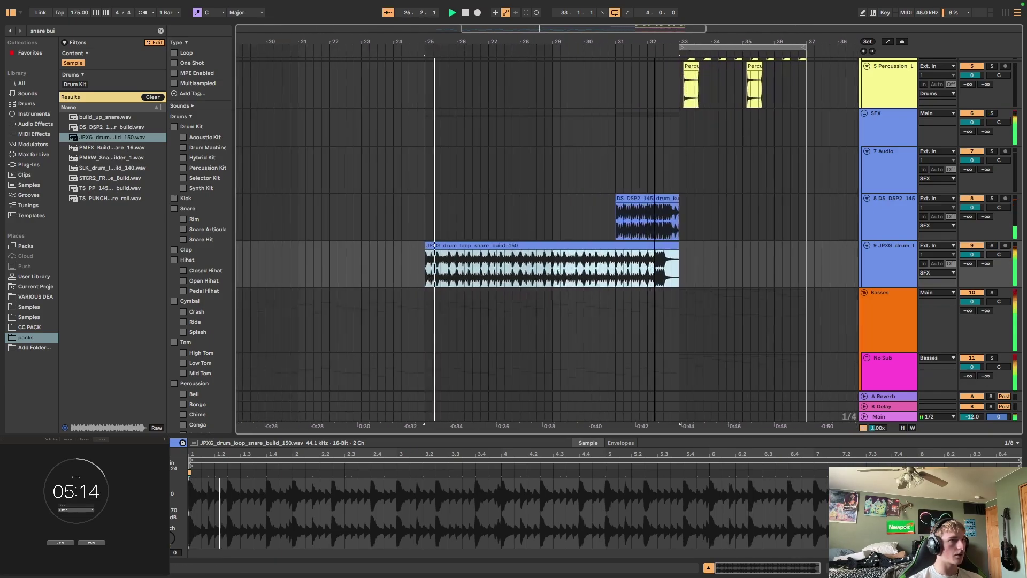
pyautogui.hscroll(-3, 589, 251)
pyautogui.moveTo(741, 255); pyautogui.dragTo(618, 256)
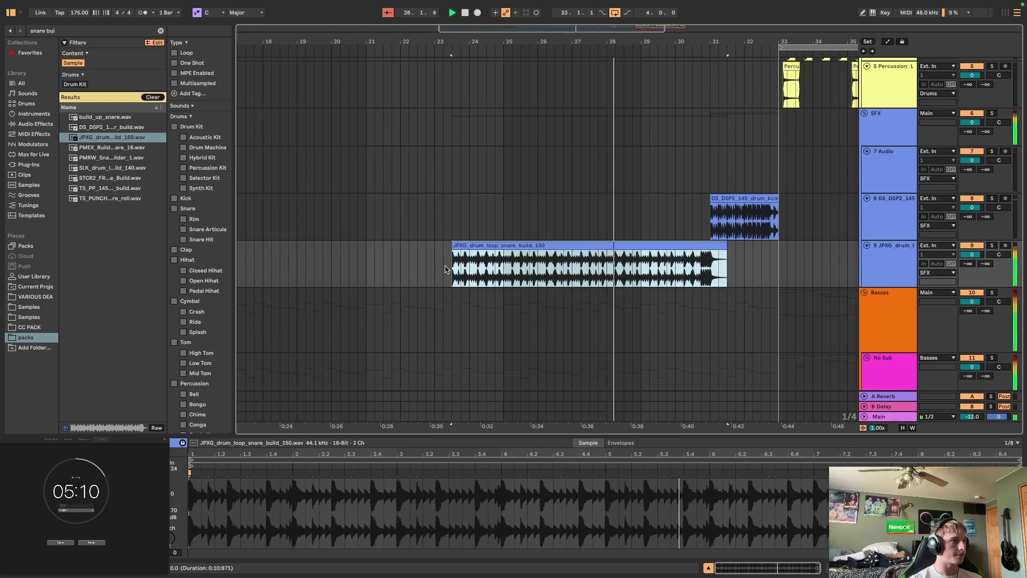
pyautogui.press('space')
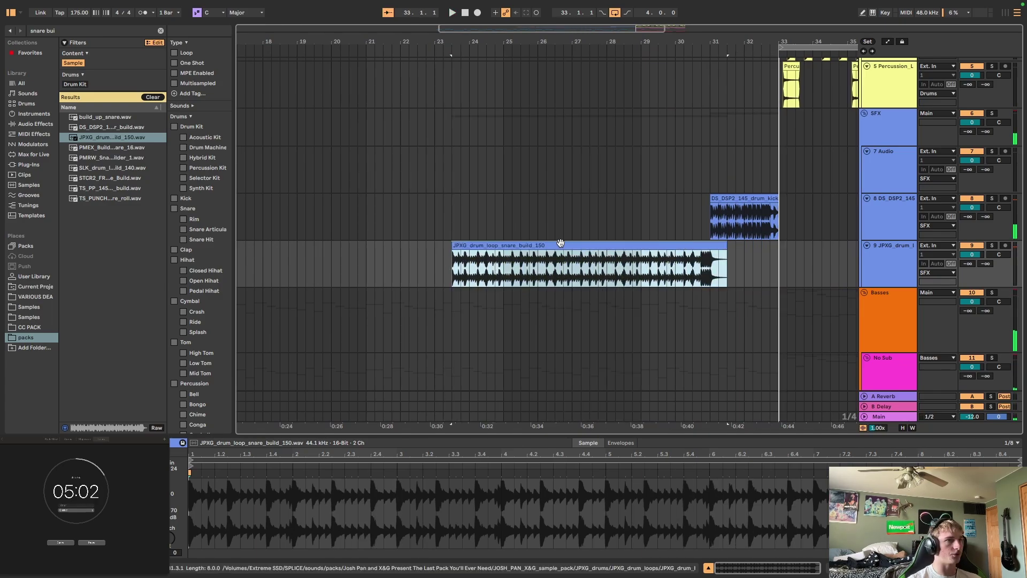
pyautogui.press('Delete')
# - Place PMEX_Build_Up_Loop_150_Snare_16 on 9 Audio over bars 25 to 32 and lower the track volume to -2.1 dB
pyautogui.click(99, 159)
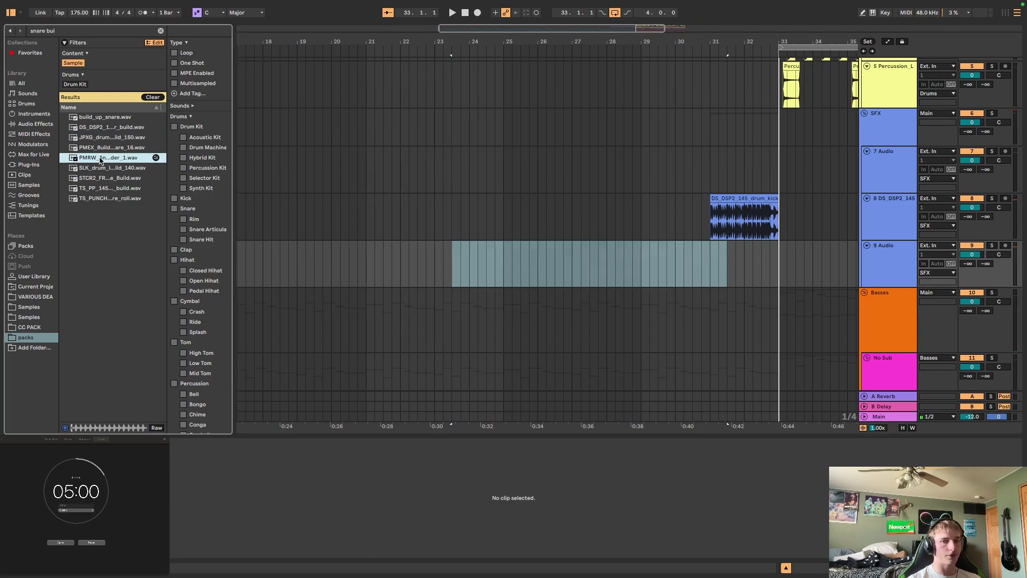
pyautogui.click(103, 150)
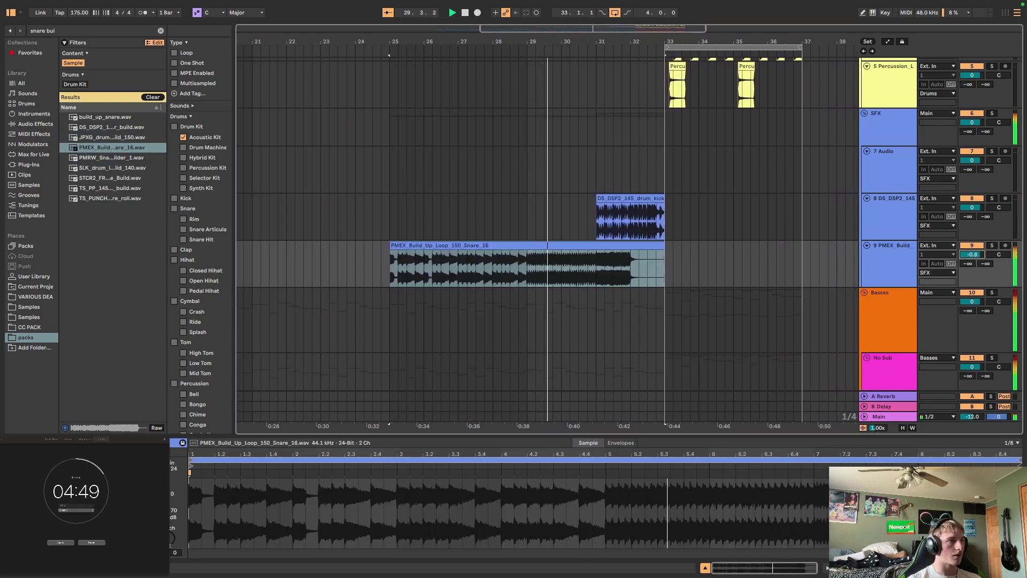
pyautogui.scroll(-5, 925, 300)
pyautogui.scroll(5, 803, 275)
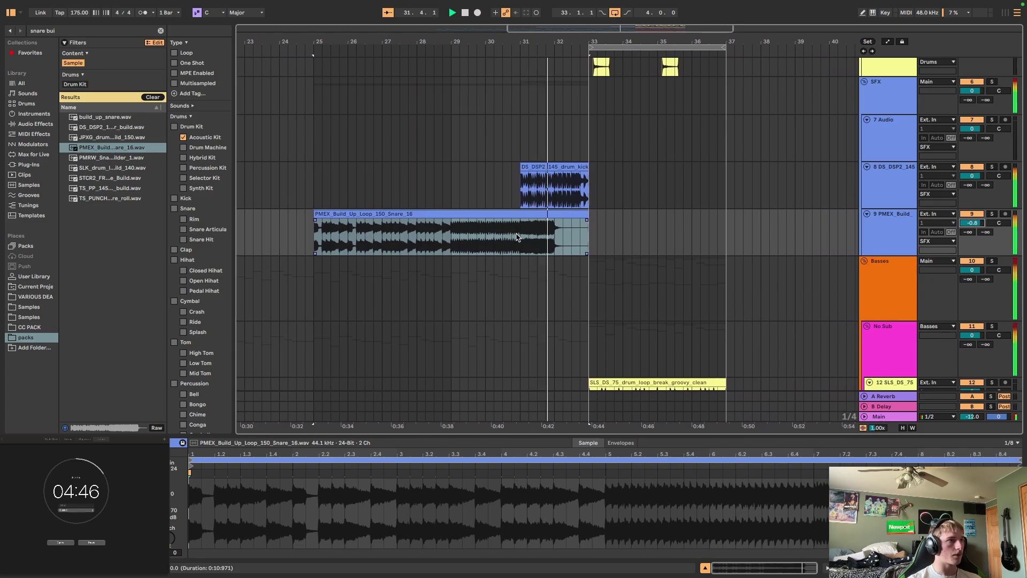
pyautogui.scroll(-2, 623, 181)
pyautogui.press('space')
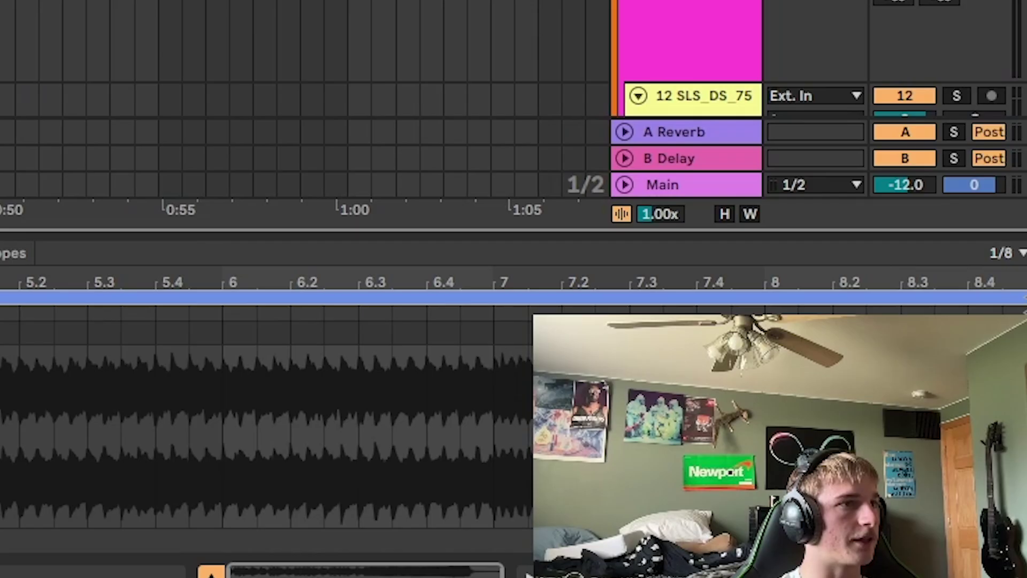
# - Search the browser for "auto" and add the Auto Filter audio effect to the Build group
pyautogui.scroll(-10, 883, 235)
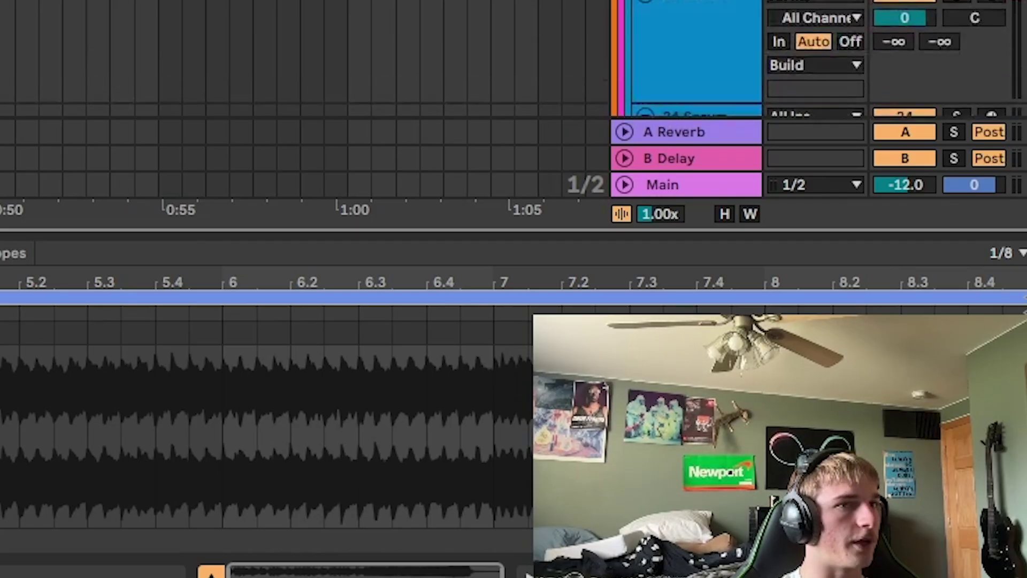
pyautogui.click(883, 236)
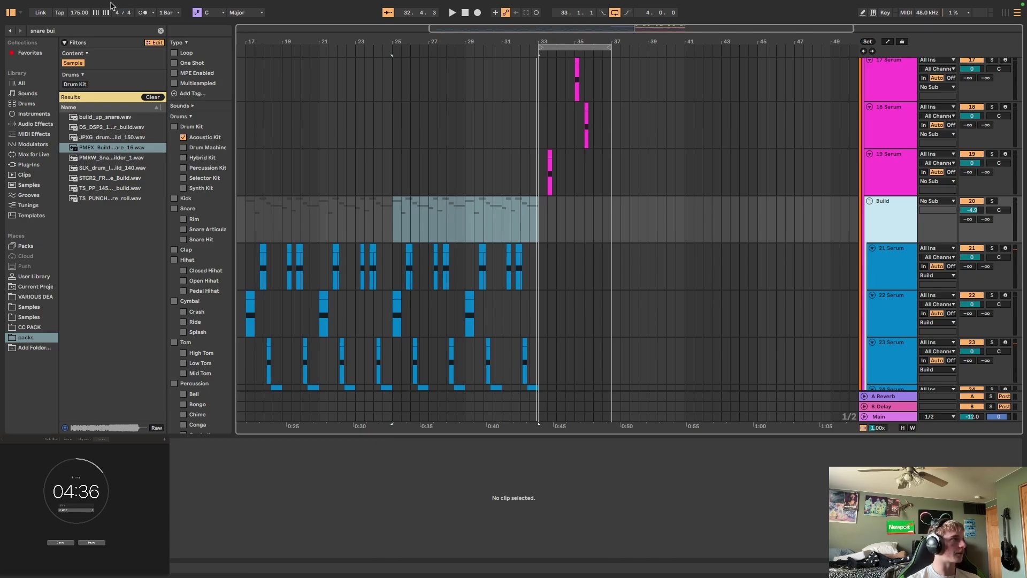
pyautogui.click(55, 31)
pyautogui.press('super+a')
pyautogui.press('BackSpace')
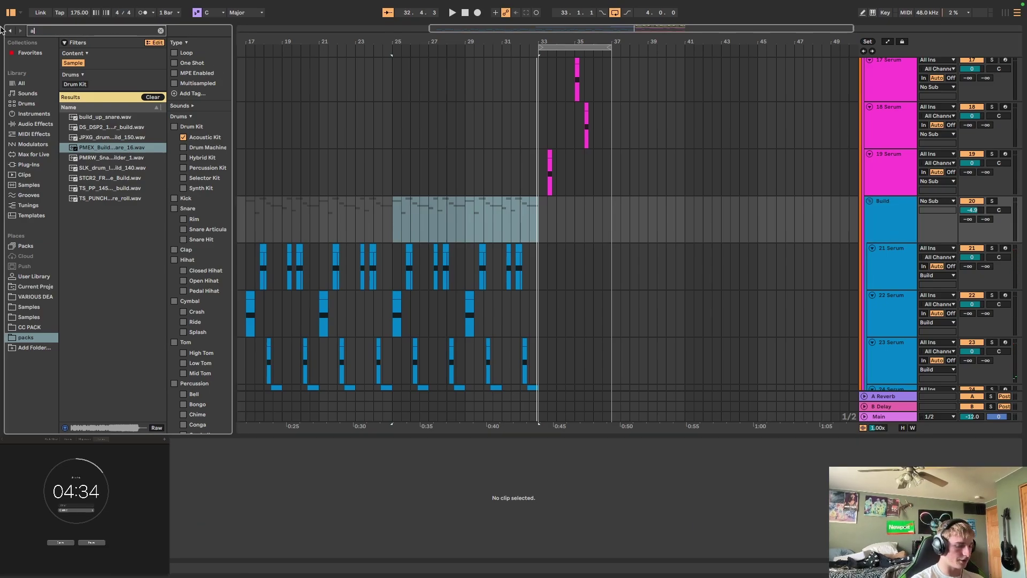
pyautogui.click(28, 53)
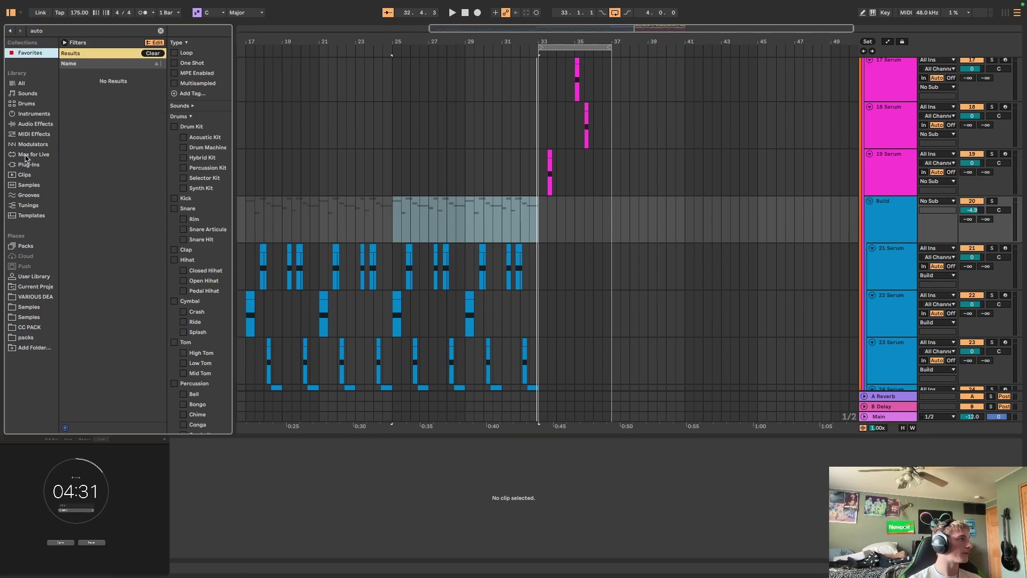
pyautogui.click(27, 164)
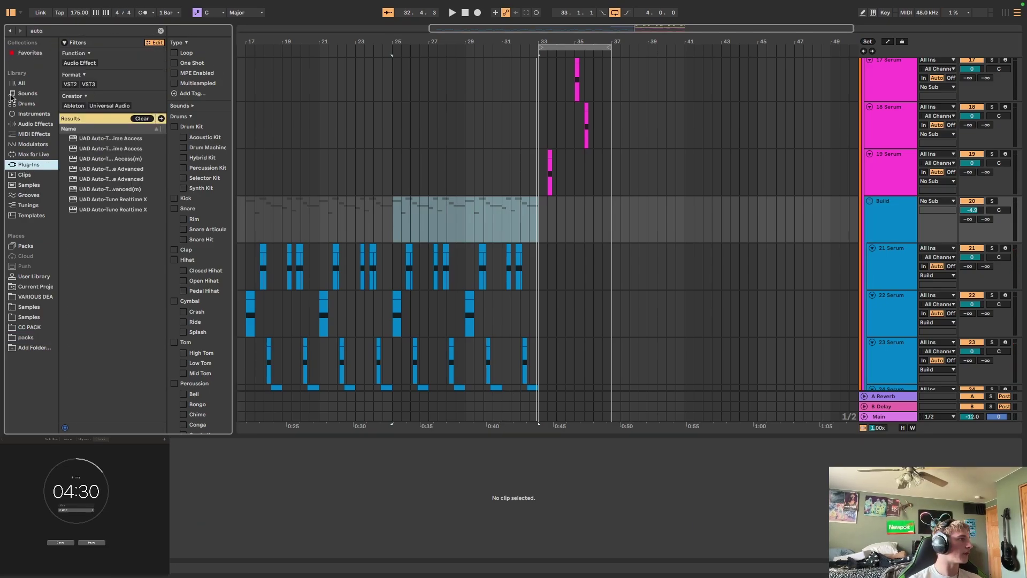
pyautogui.click(27, 125)
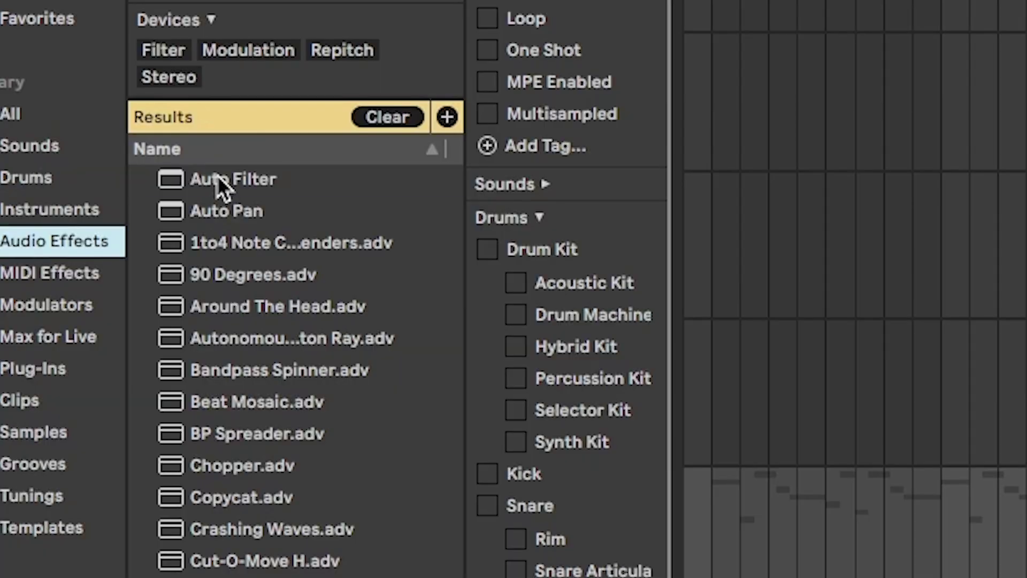
pyautogui.click(89, 106)
pyautogui.click(454, 216)
# - Add Hybrid Reverb to the Build group and set its Dry/Wet to 35 %
pyautogui.click(81, 33)
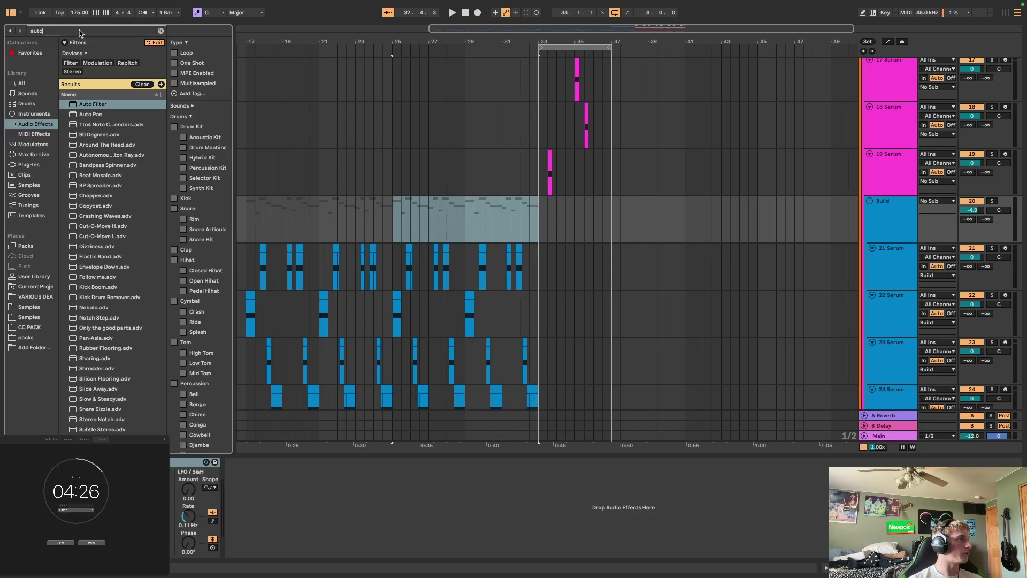
pyautogui.write('e')
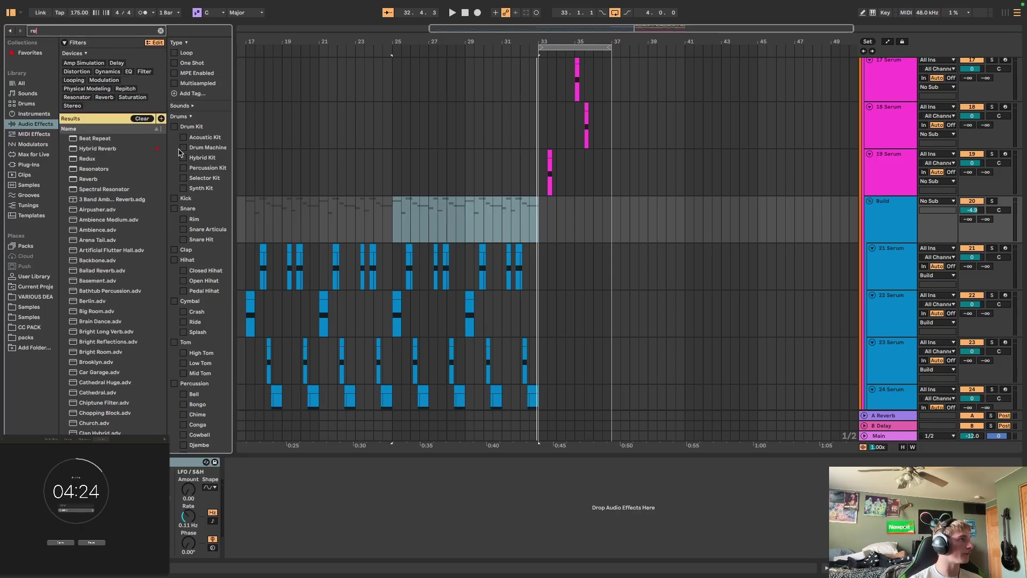
pyautogui.moveTo(108, 149); pyautogui.dragTo(387, 225)
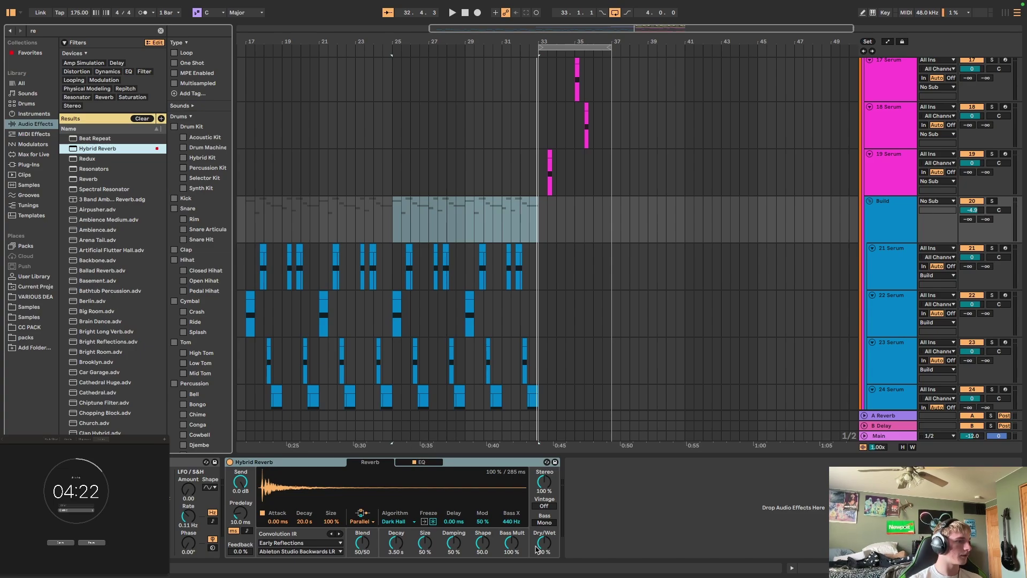
pyautogui.moveTo(536, 548); pyautogui.dragTo(537, 540)
# - Edit the Hybrid Reverb Dry/Wet automation on the Build group around bars 25 to 29
pyautogui.press('a')
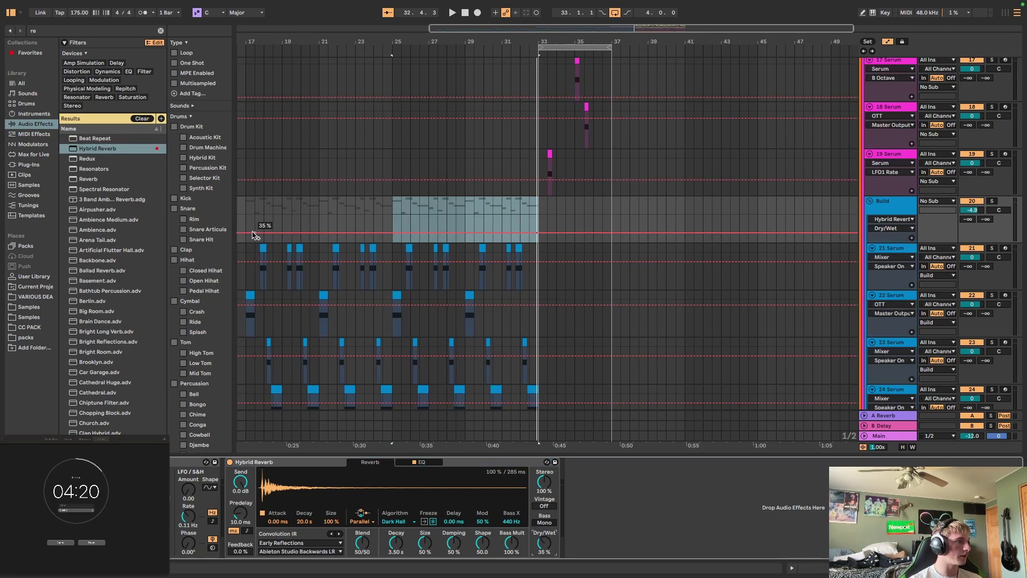
pyautogui.click(398, 236)
pyautogui.click(470, 230)
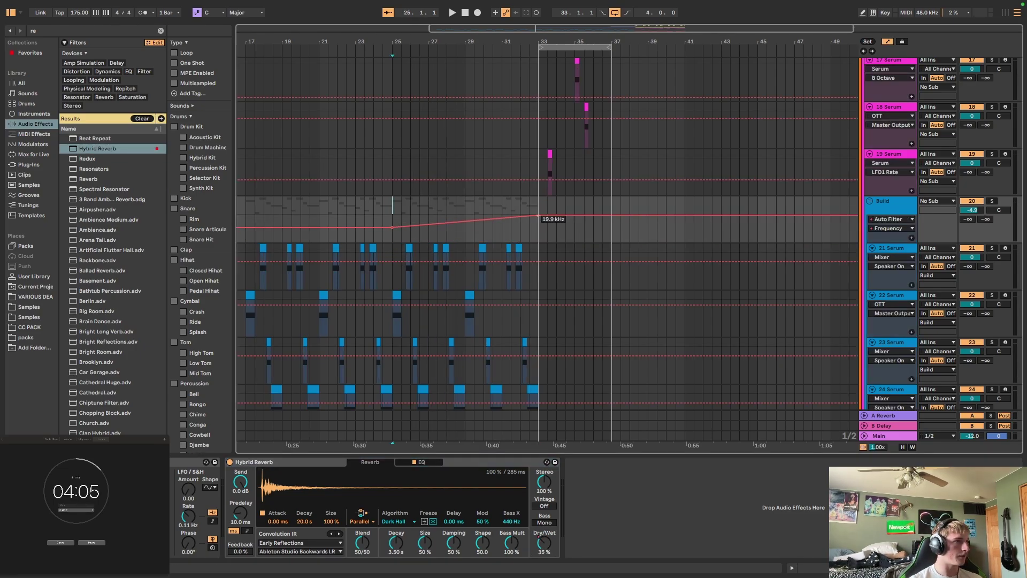
pyautogui.press('a')
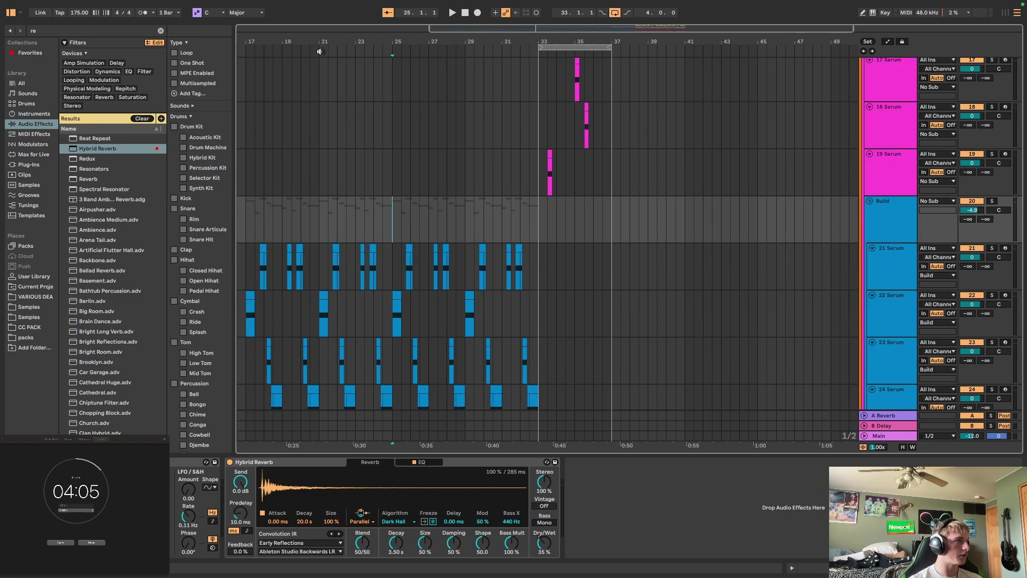
# - Play the build-up from bar 17 to check the Build group's reverb and the transition into bar 33
pyautogui.click(245, 45)
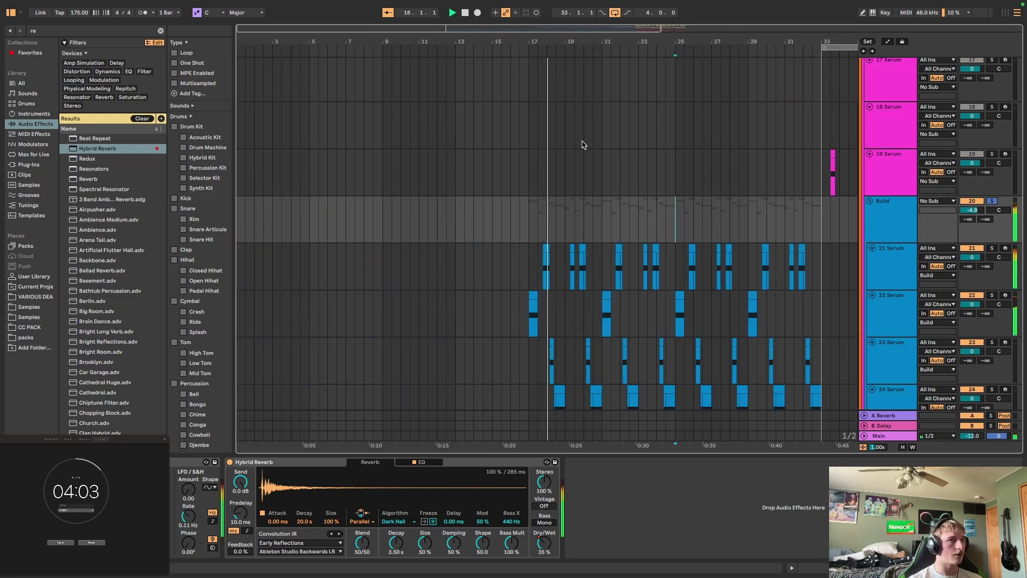
pyautogui.scroll(10, 541, 152)
pyautogui.press('space')
pyautogui.click(638, 47)
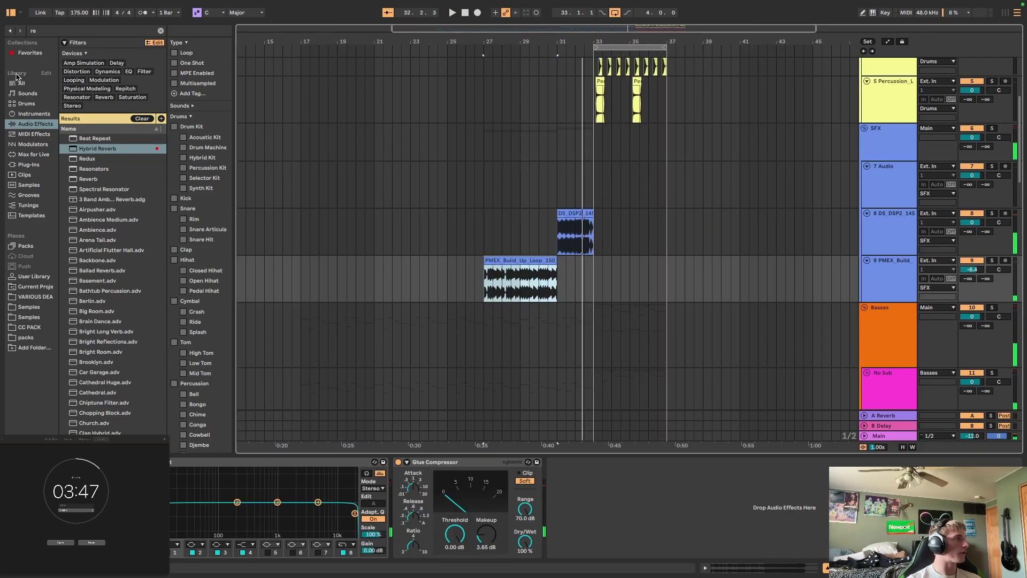
# - Try build_up_snare from the packs folder on track 9 over bars 29 to 32, in place of the PMEX loop
pyautogui.click(23, 115)
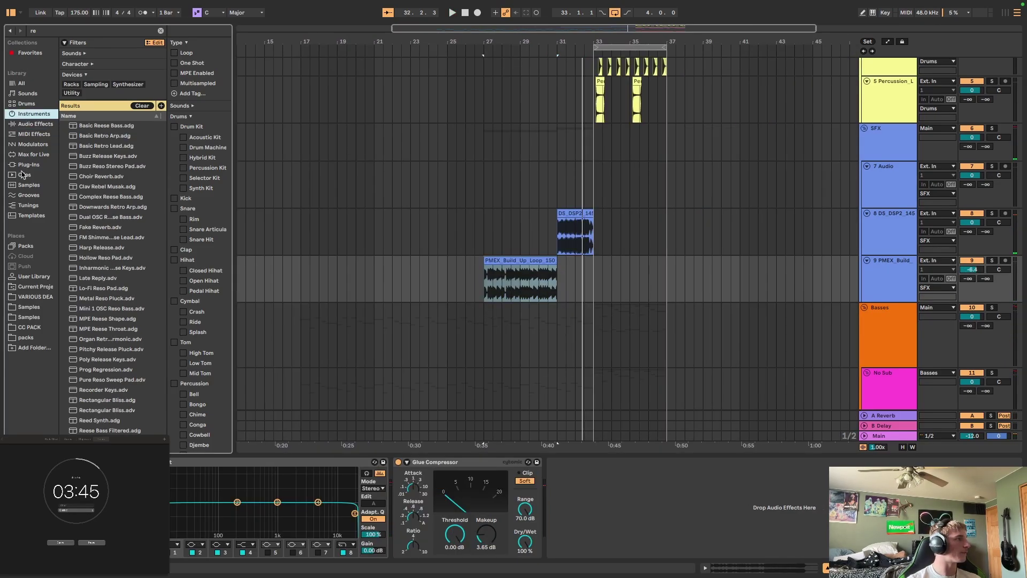
pyautogui.click(21, 173)
pyautogui.click(24, 337)
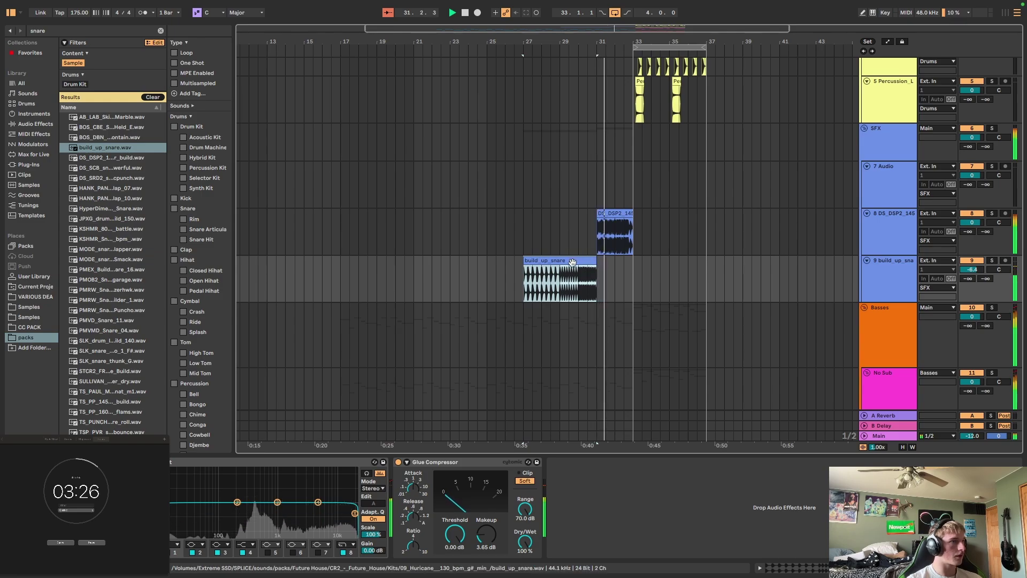
pyautogui.moveTo(570, 262); pyautogui.dragTo(615, 262)
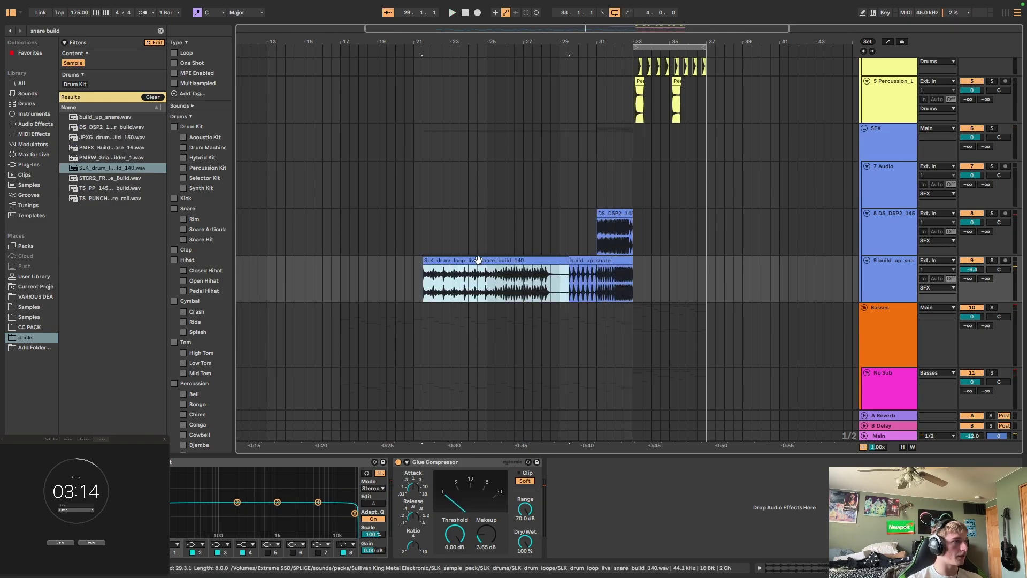
# - Try SLK_drum_loop_live_snare_build_140 on track 9 from bar 27 to bar 33 and play it soloed
pyautogui.doubleClick(477, 260)
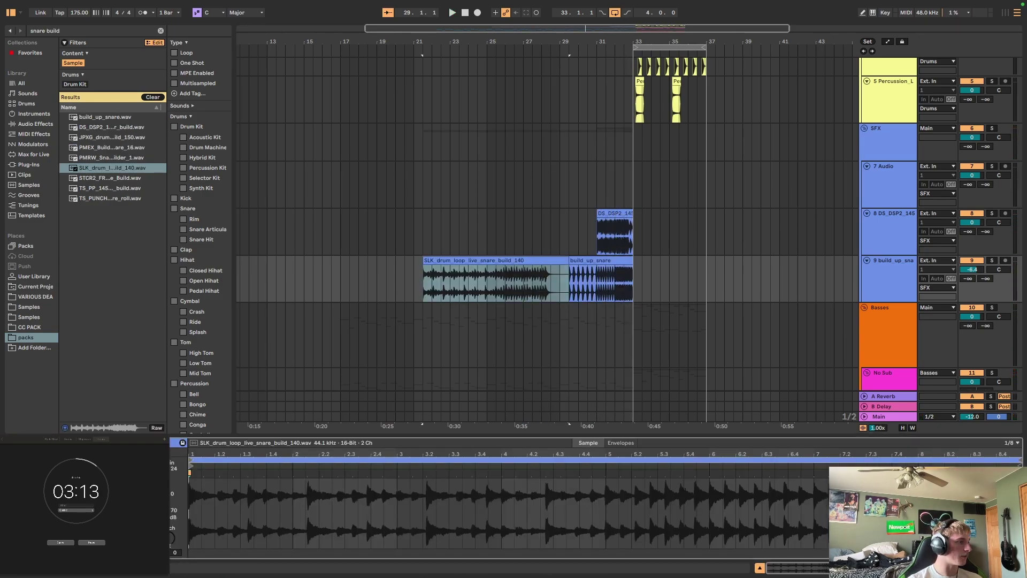
pyautogui.click(119, 463)
pyautogui.press('s')
pyautogui.press('space')
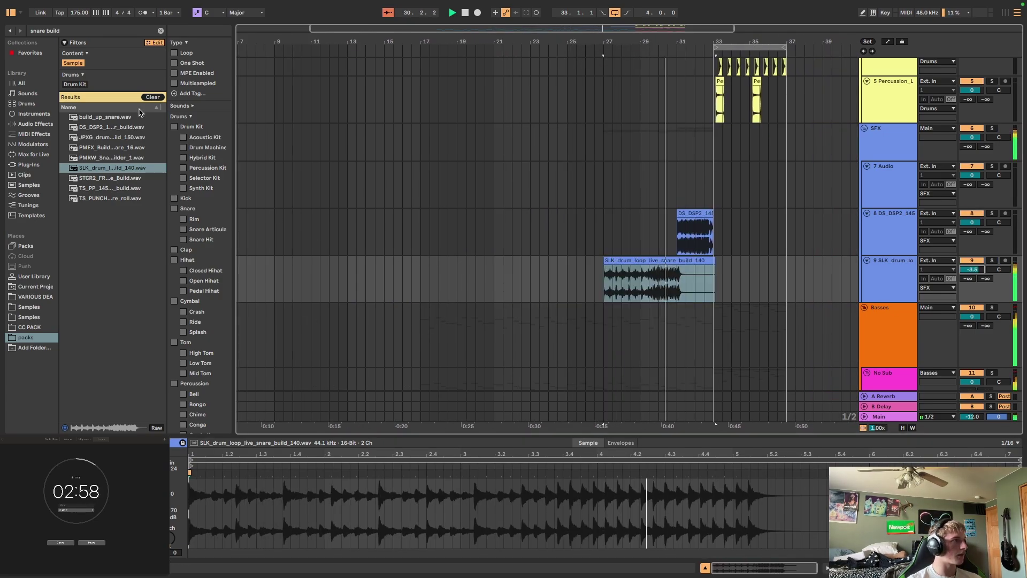
# - Place the TS_PP_145 snare and tom build on track 9 over bars 29 and 30, with the track volume at -3.5 dB
pyautogui.click(112, 187)
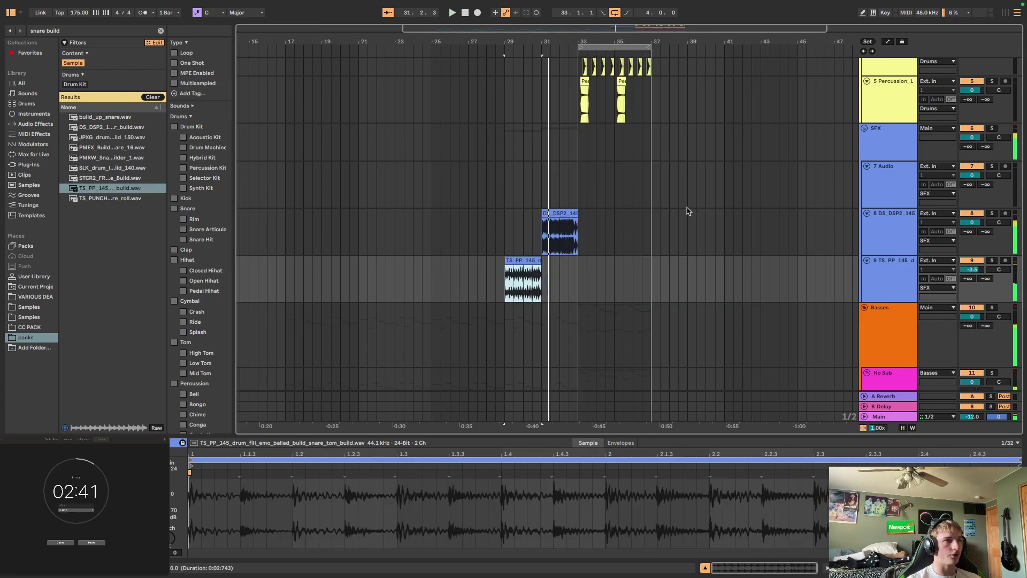
pyautogui.click(908, 287)
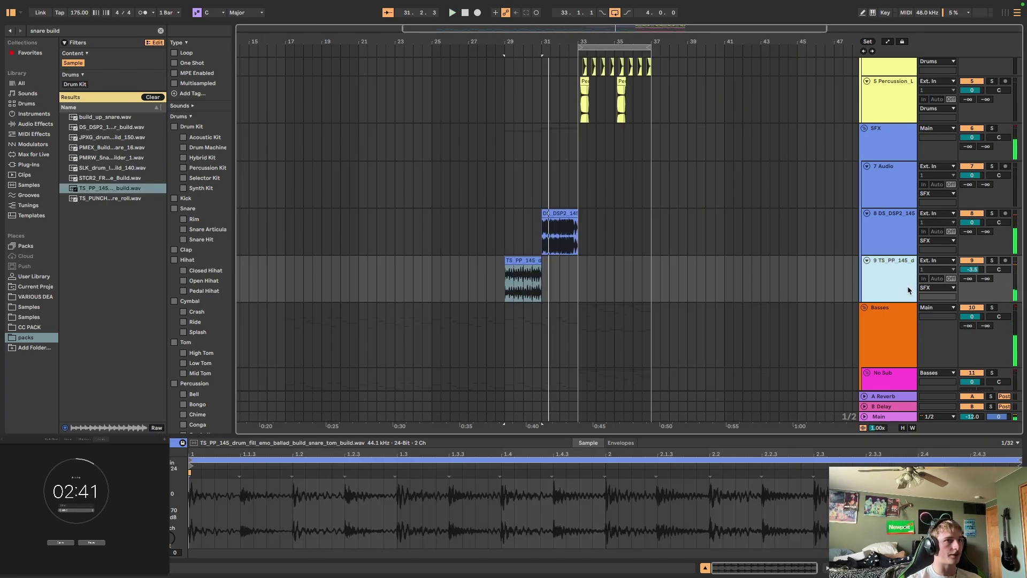
# - Repeat PMRW_Snare_Loop_150_Builder_1 across bars 21 to 32 on a new SFX track at -4.3 dB and fade in its first clip
pyautogui.click(885, 165)
pyautogui.click(92, 195)
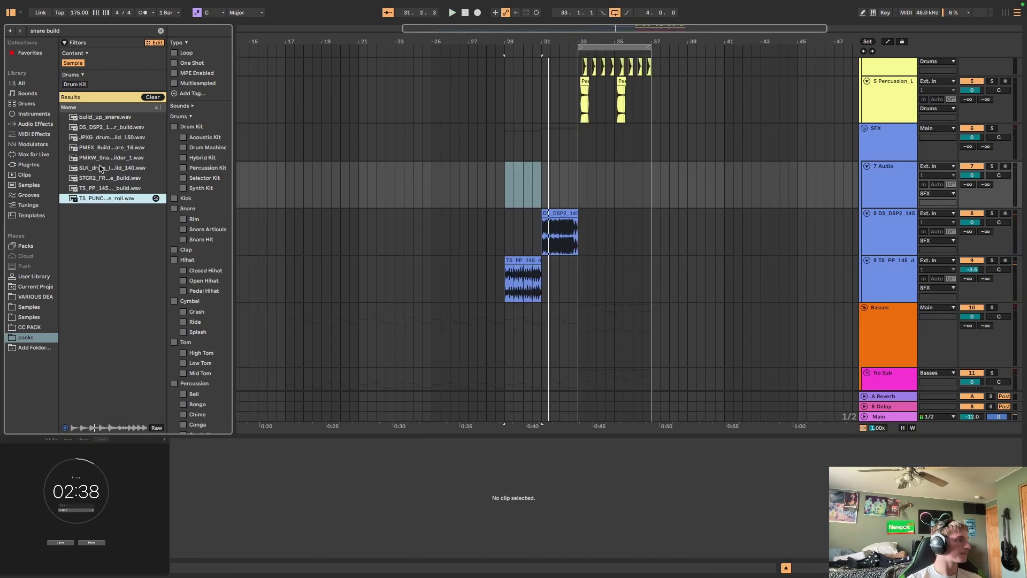
pyautogui.click(100, 160)
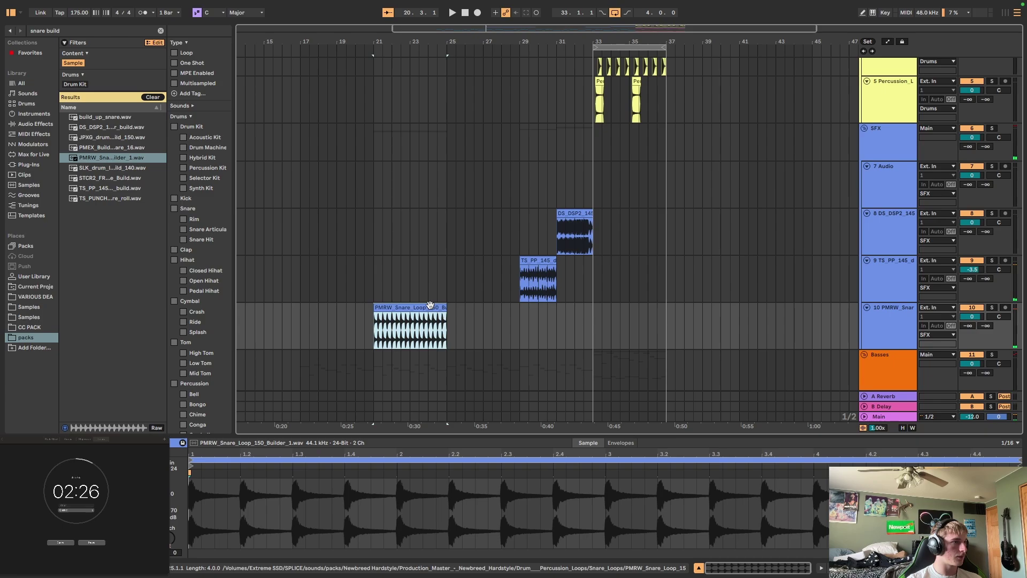
pyautogui.hotkey('ctrl', 'd')
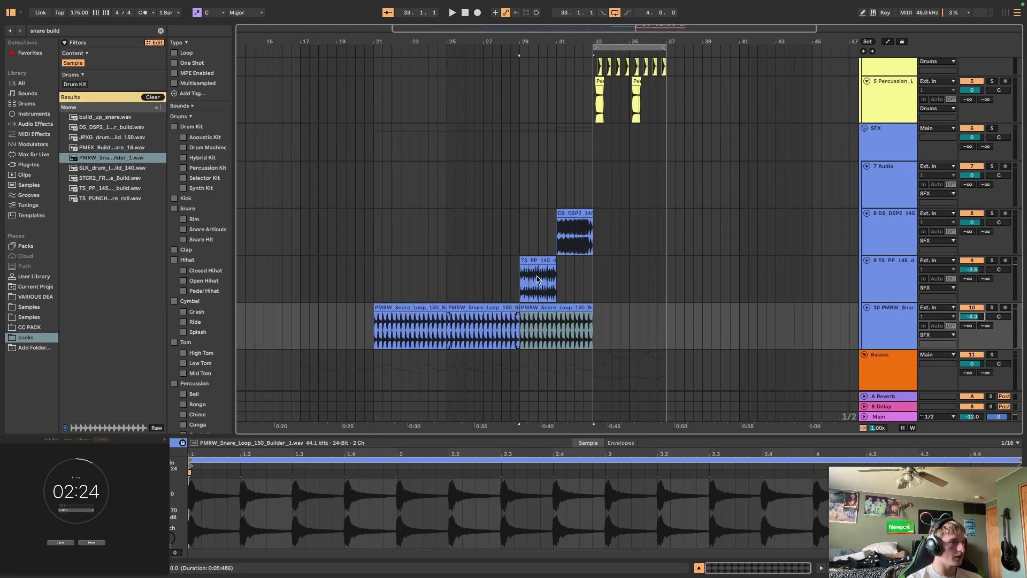
pyautogui.click(551, 270)
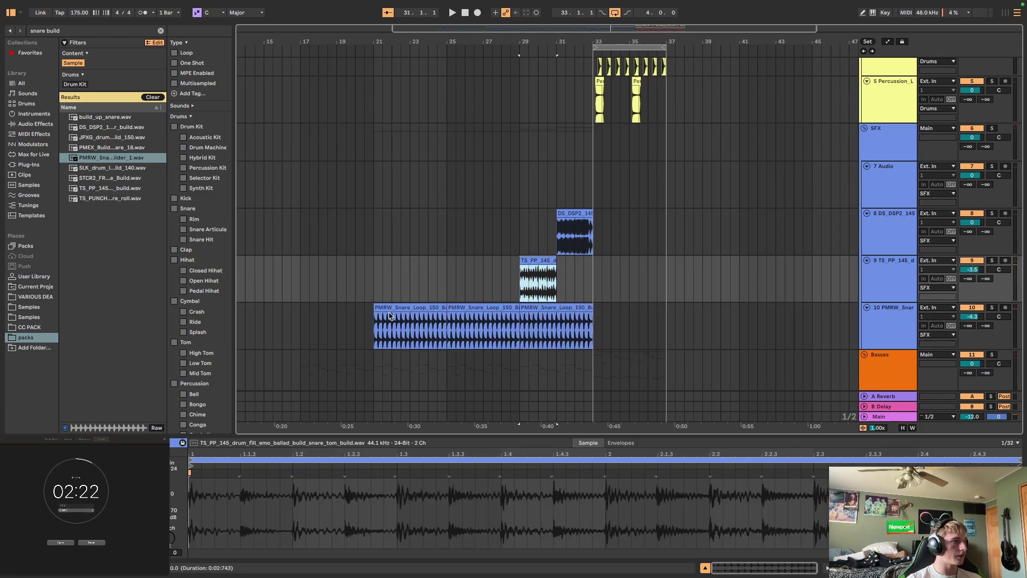
pyautogui.moveTo(376, 317); pyautogui.dragTo(473, 216)
# - Search the packs folder for "riser" and place the BOS_BWDR_140 riser loop on 7 Audio over bars 26 to 30
pyautogui.click(76, 32)
pyautogui.write('riser')
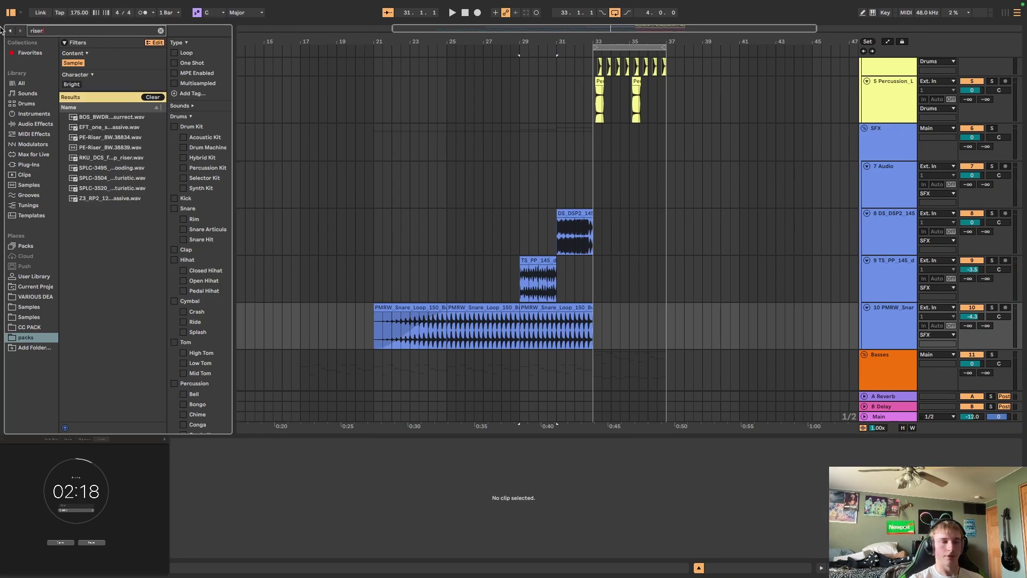
pyautogui.click(102, 120)
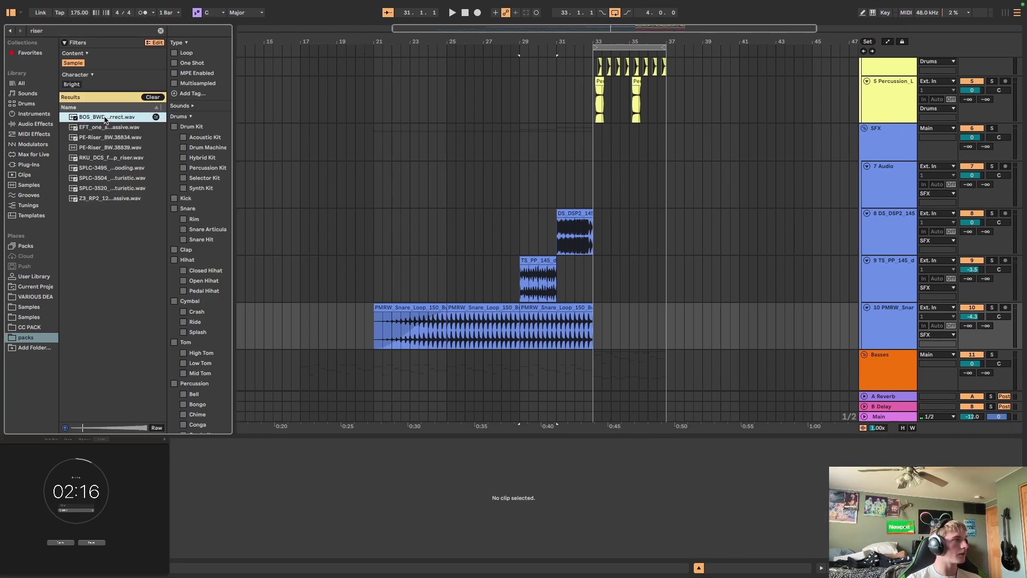
pyautogui.moveTo(102, 115); pyautogui.dragTo(377, 182)
pyautogui.press('super+d')
pyautogui.press('Delete')
# - Place PE-Riser_BW.38839 over bars 27 and 28 on the DS_DSP2 track and play it
pyautogui.moveTo(110, 148); pyautogui.dragTo(484, 230)
pyautogui.click(875, 187)
pyautogui.press('space')
pyautogui.click(575, 184)
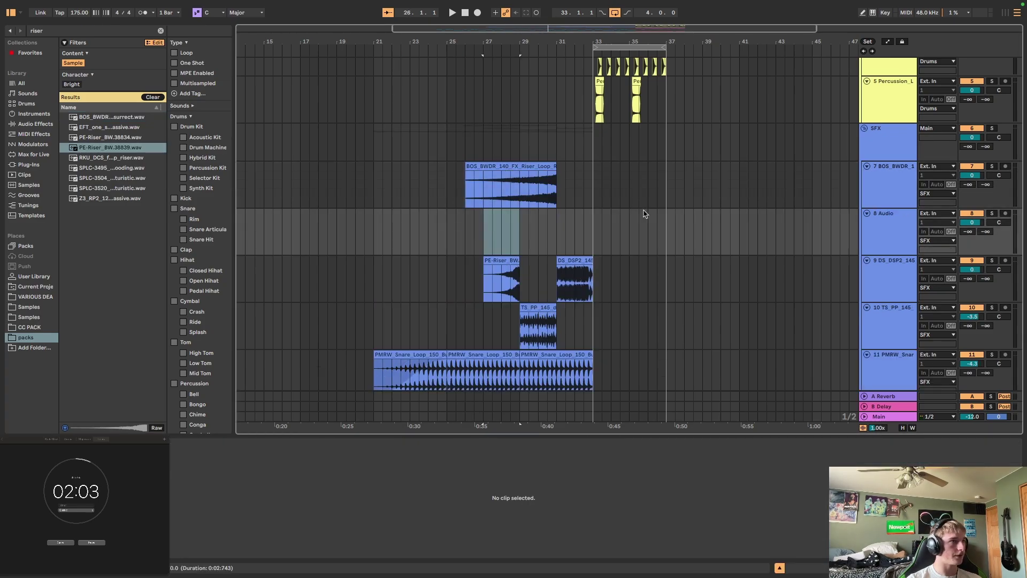
# - Place the SPLC-3504 cinematic riser on 8 Audio from bar 23 at -5.3 dB and trim its tail at bar 33
pyautogui.click(111, 178)
pyautogui.click(896, 160)
pyautogui.press('super+t')
pyautogui.moveTo(111, 178); pyautogui.dragTo(414, 200)
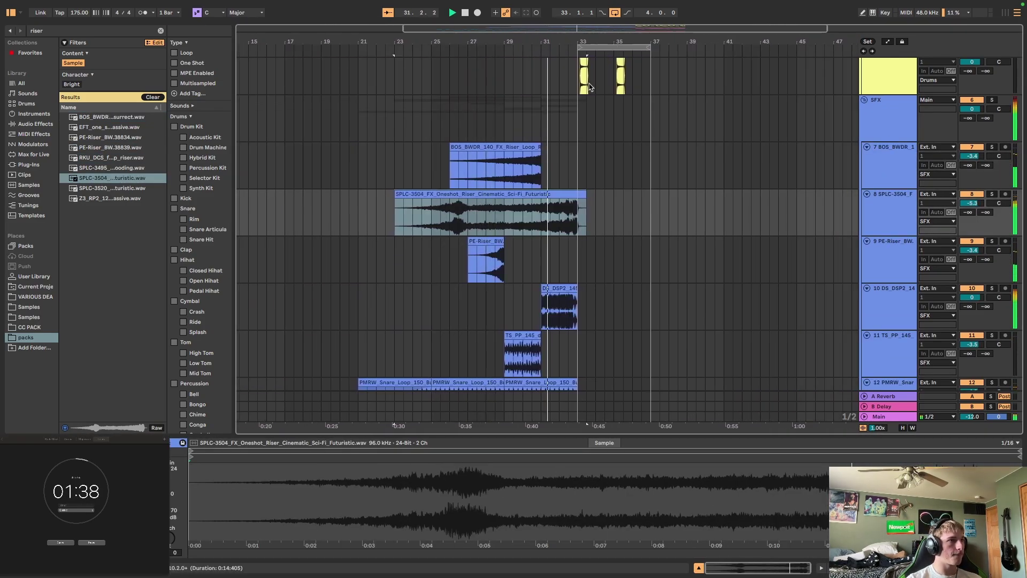
pyautogui.moveTo(600, 220); pyautogui.dragTo(564, 220)
pyautogui.press('Delete')
pyautogui.press('space')
# - Place the SPLC-3520 stutter riser on a new audio track below the BOS_BWDR riser, over bars 16 to 23
pyautogui.click(110, 188)
pyautogui.moveTo(110, 188); pyautogui.dragTo(277, 264)
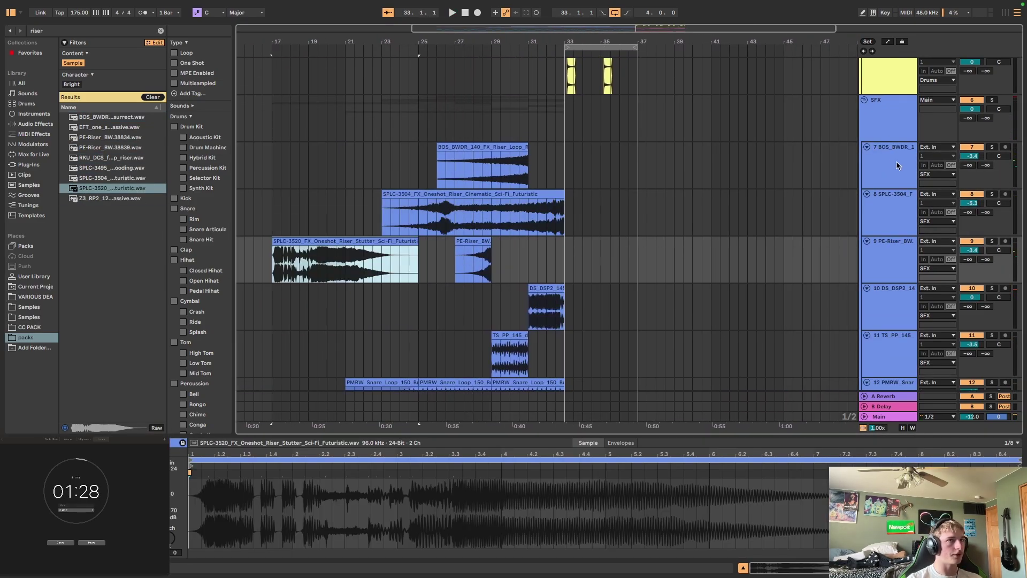
pyautogui.click(883, 162)
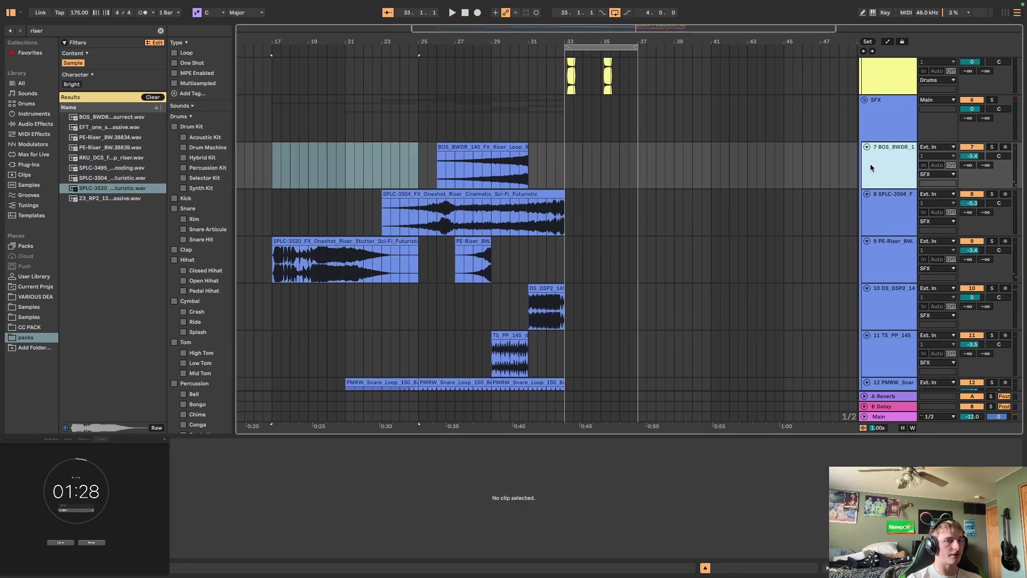
pyautogui.press('super+t')
pyautogui.moveTo(293, 312); pyautogui.dragTo(274, 218)
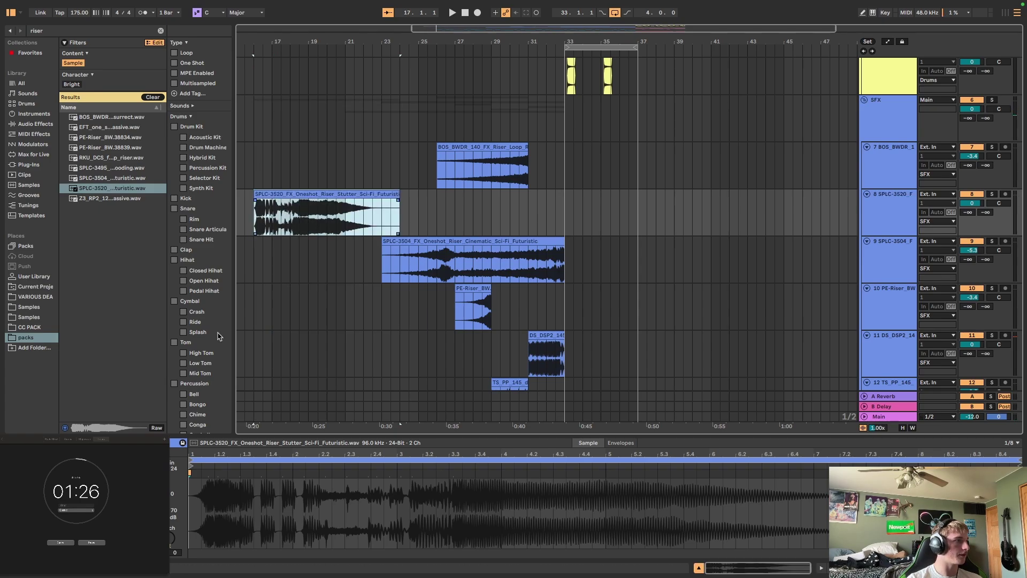
# - Turn off warping on the SPLC-3520 riser, and move and trim it to run from bar 16 to about bar 22 while playing it
pyautogui.moveTo(465, 29); pyautogui.dragTo(444, 48)
pyautogui.press('space')
pyautogui.moveTo(540, 195); pyautogui.dragTo(614, 194)
pyautogui.press('space')
pyautogui.moveTo(643, 194); pyautogui.dragTo(603, 201)
pyautogui.press('space')
pyautogui.moveTo(441, 25); pyautogui.dragTo(439, 54)
pyautogui.press('space')
pyautogui.moveTo(548, 196); pyautogui.dragTo(507, 201)
pyautogui.moveTo(480, 200); pyautogui.dragTo(522, 201)
pyautogui.moveTo(457, 28); pyautogui.dragTo(417, 10)
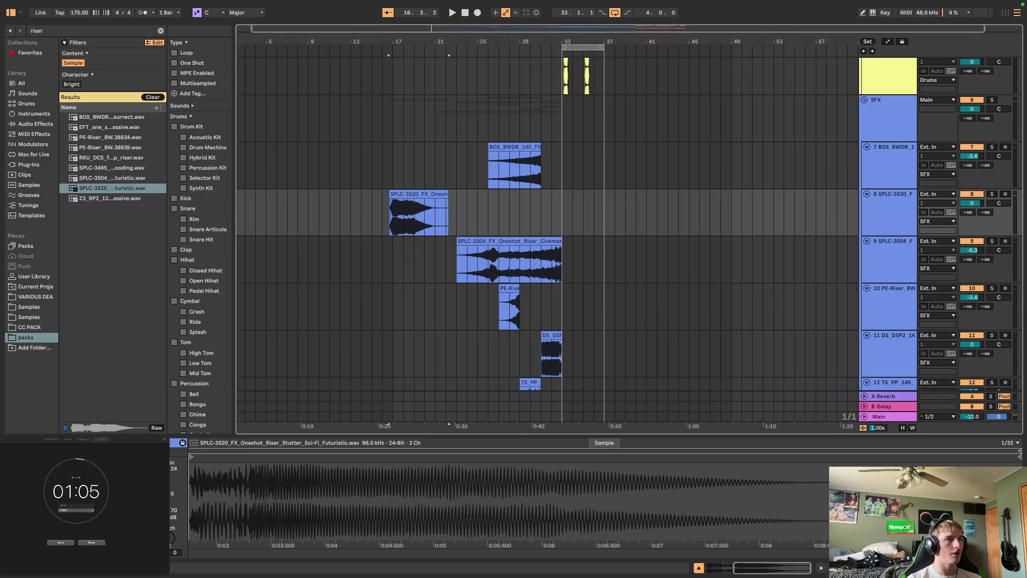
# - Search for "impact" and place the KSHMR_fx_impact clean stomp sample on a new audio track in the SFX group
pyautogui.click(895, 164)
pyautogui.press('super+t')
pyautogui.click(110, 198)
pyautogui.click(75, 34)
pyautogui.write('impact')
pyautogui.moveTo(109, 146); pyautogui.dragTo(458, 216)
# - Move the KSHMR impact clip to start in bar 20, play it, and set its track volume to -5.2 dB
pyautogui.moveTo(460, 29); pyautogui.dragTo(460, 48)
pyautogui.scroll(-5, 460, 214)
pyautogui.moveTo(490, 65); pyautogui.dragTo(437, 84)
pyautogui.press('space')
pyautogui.moveTo(971, 73); pyautogui.dragTo(971, 85)
pyautogui.press('space')
# - Place SOUTHSIDE_fx_gun_impact on a new SFX track over bars 29 and 30 and play it
pyautogui.click(111, 197)
pyautogui.press('super+t')
pyautogui.moveTo(112, 218); pyautogui.dragTo(683, 155)
pyautogui.press('space')
pyautogui.click(899, 149)
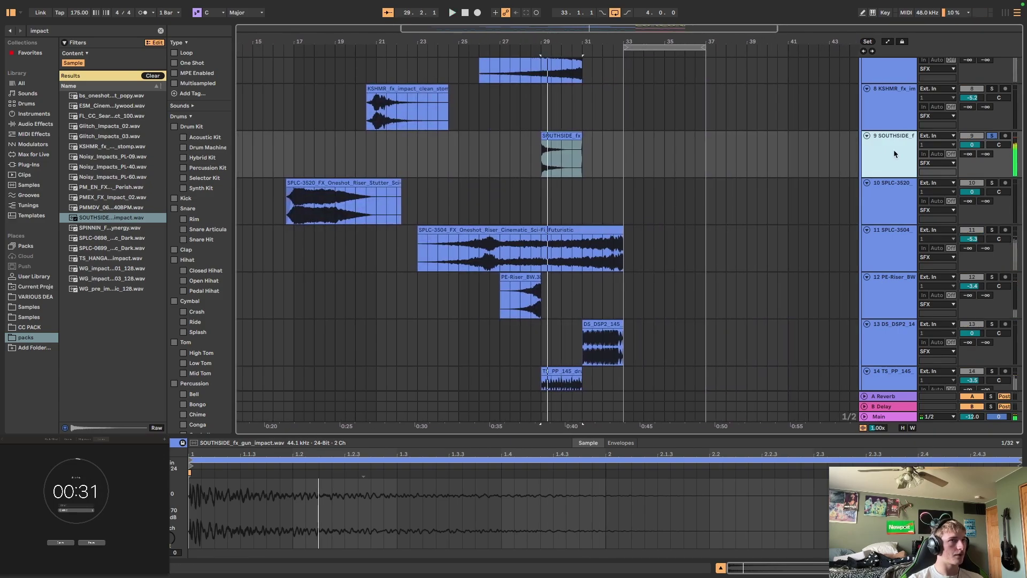
# - Set the Glue Compressor Makeup to 5.56 dB for the gun impact and play it soloed and in the full mix
pyautogui.click(991, 136)
pyautogui.press('space')
pyautogui.press('space')
pyautogui.moveTo(553, 534)
pyautogui.mouseDown()
pyautogui.moveTo(553, 502)
pyautogui.moveTo(554, 536)
pyautogui.mouseUp()
pyautogui.press('space')
pyautogui.press('space')
pyautogui.press('s')
pyautogui.press('space')
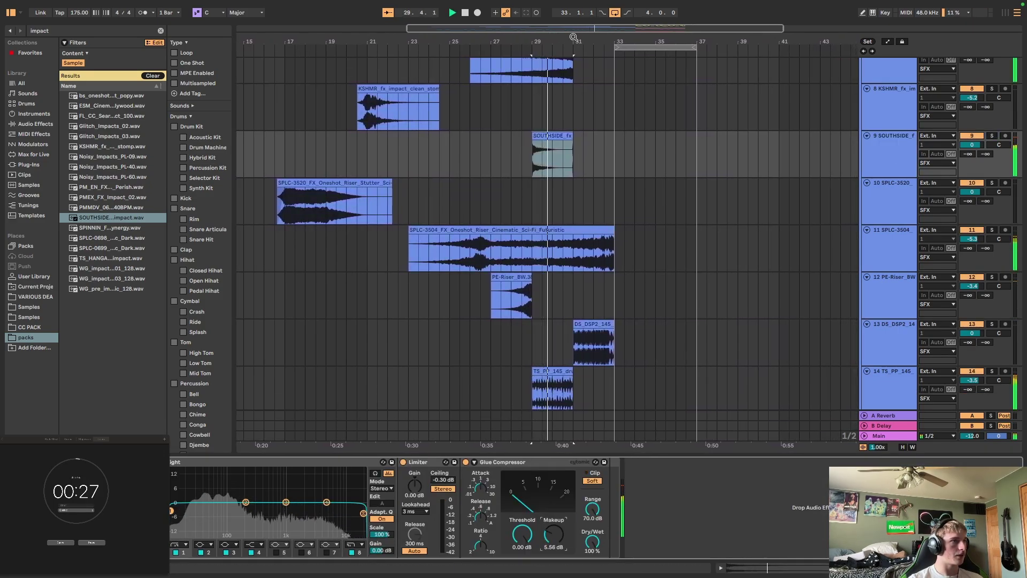
pyautogui.click(556, 148)
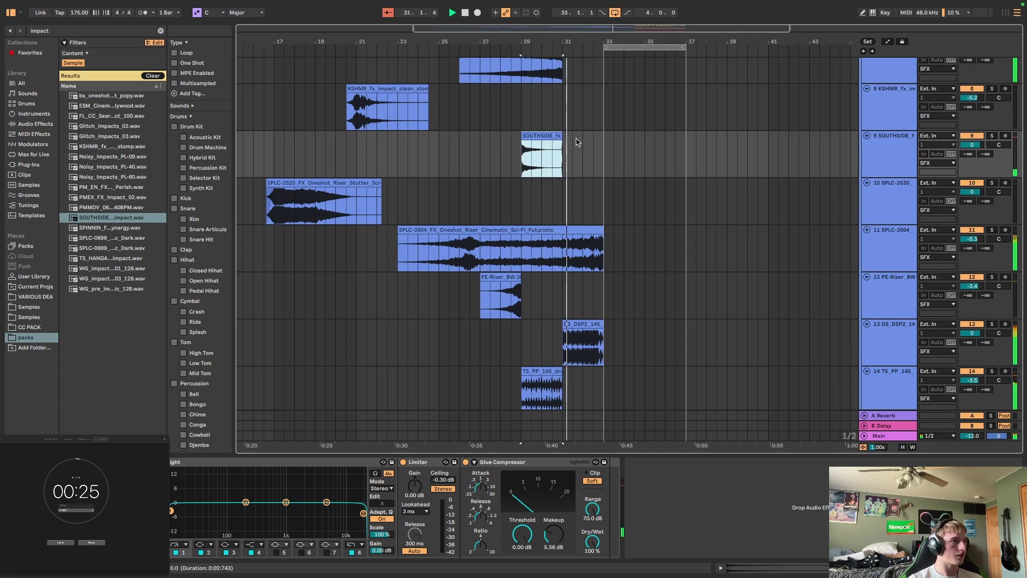
# - Search the packs folder for "snare build" samples
pyautogui.click(25, 137)
pyautogui.click(22, 186)
pyautogui.click(23, 176)
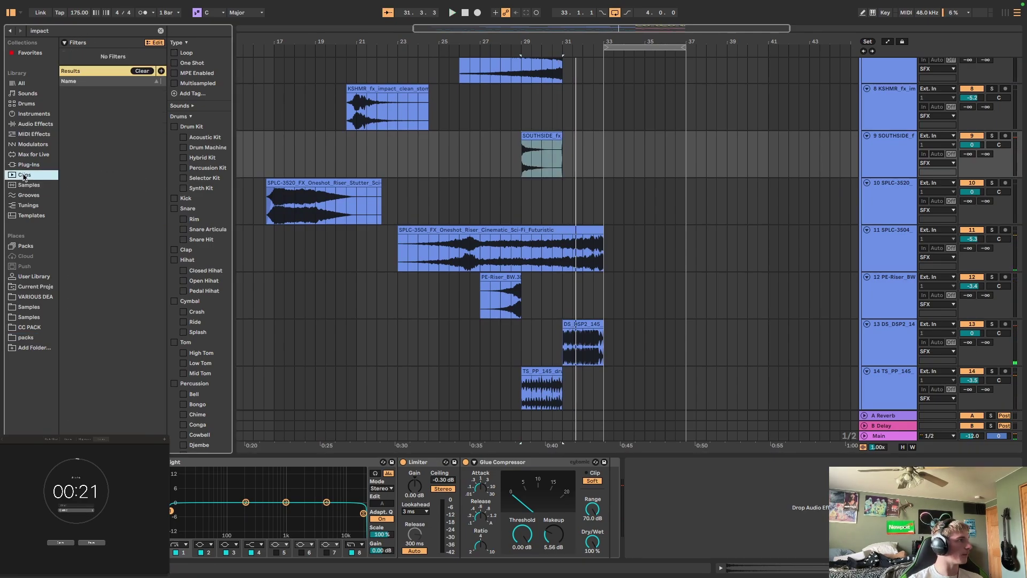
pyautogui.click(24, 338)
pyautogui.hotkey('ctrl', 'f')
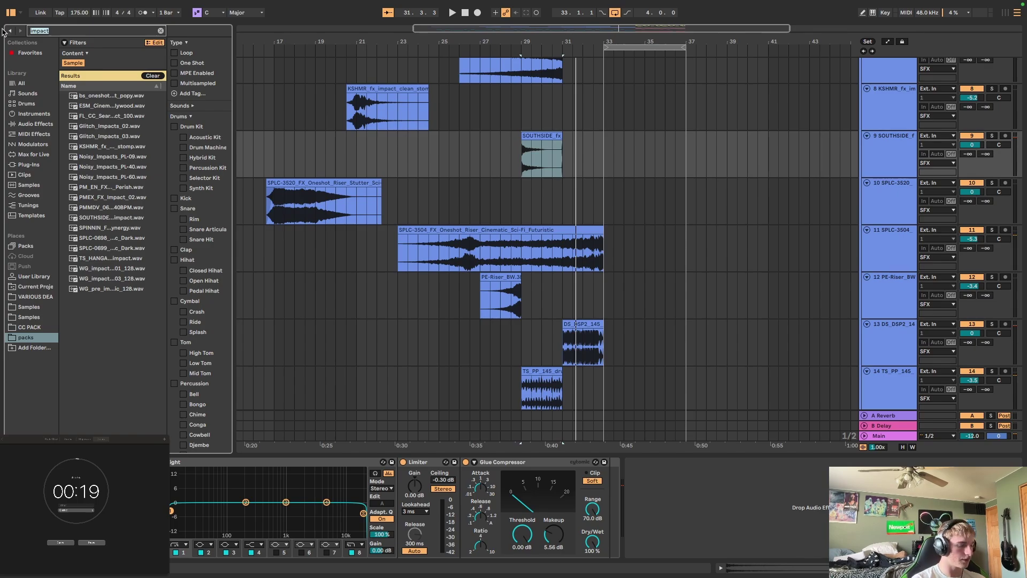
pyautogui.write('snare build')
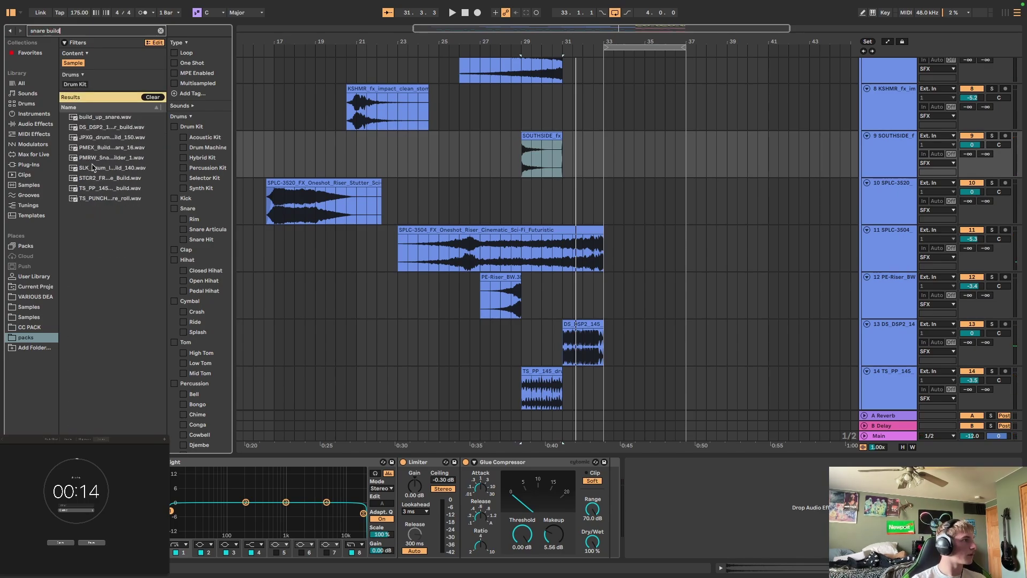
# - Audition the snare build samples and place the TS_PP_145 snare build over bars 31 and 32 on track 10 in the SFX group
pyautogui.click(99, 198)
pyautogui.click(102, 188)
pyautogui.press('Up')
pyautogui.press('Up')
pyautogui.press('Up')
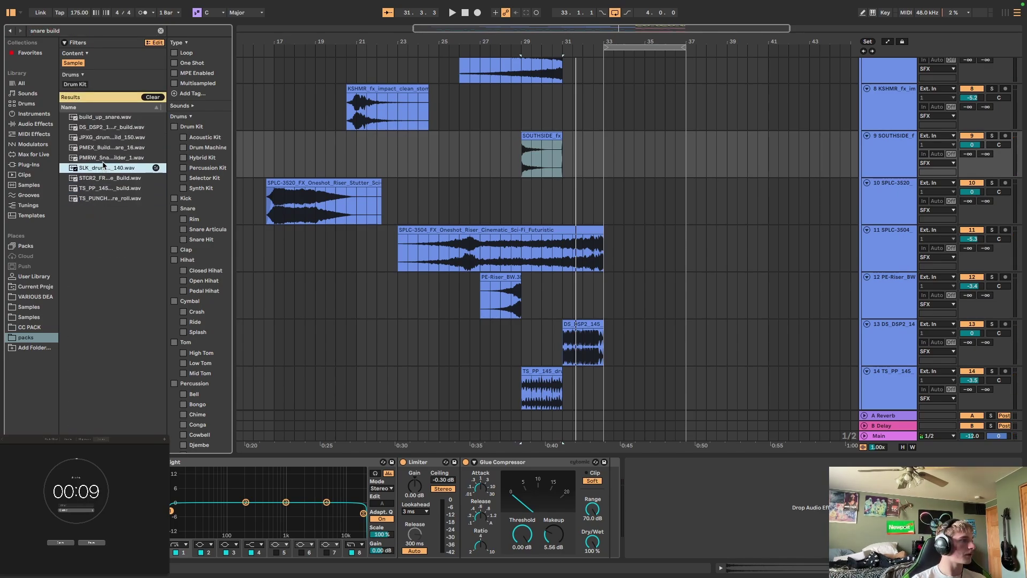
pyautogui.press('Up')
pyautogui.press('Up')
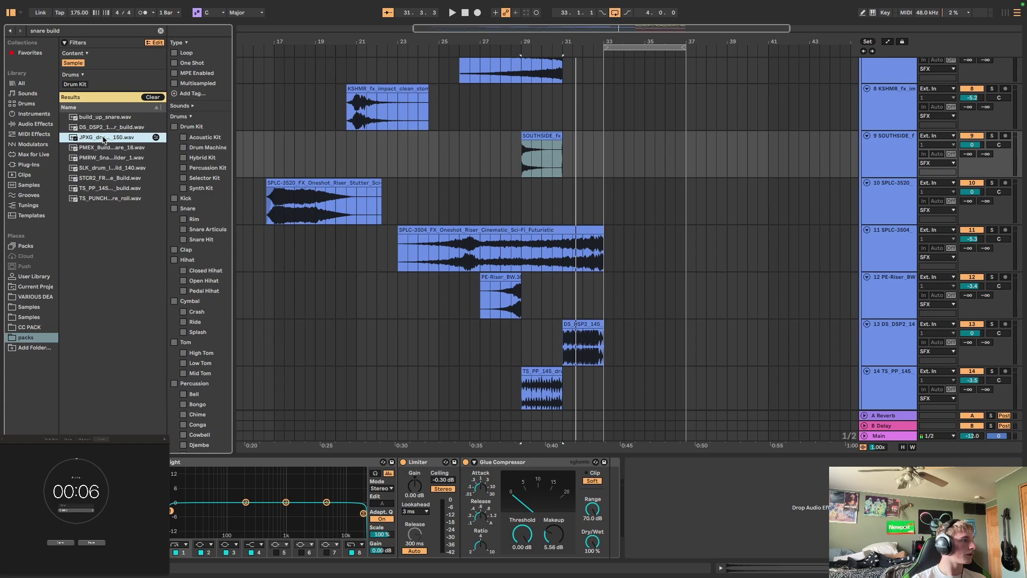
pyautogui.click(103, 127)
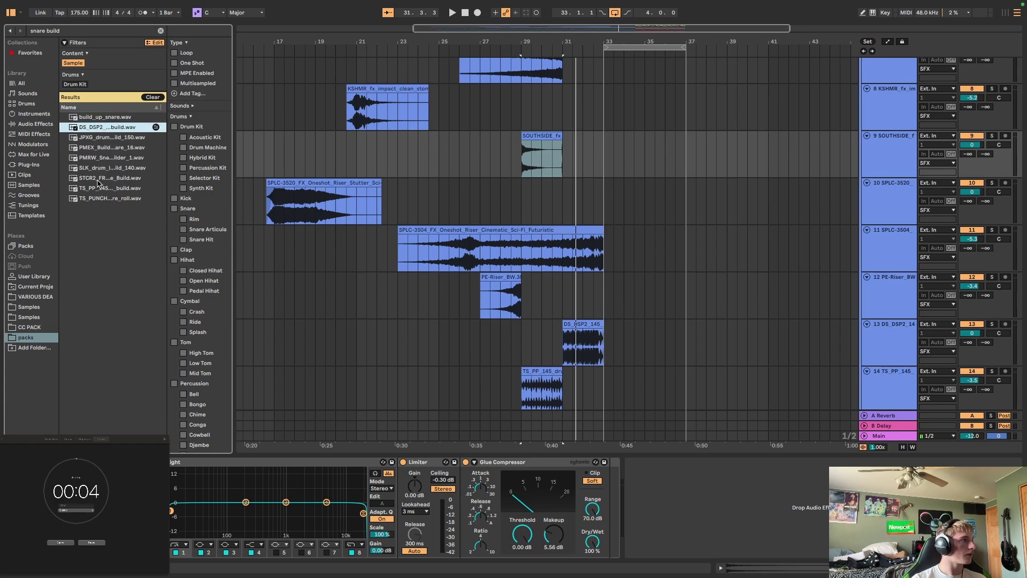
pyautogui.click(98, 180)
pyautogui.click(99, 188)
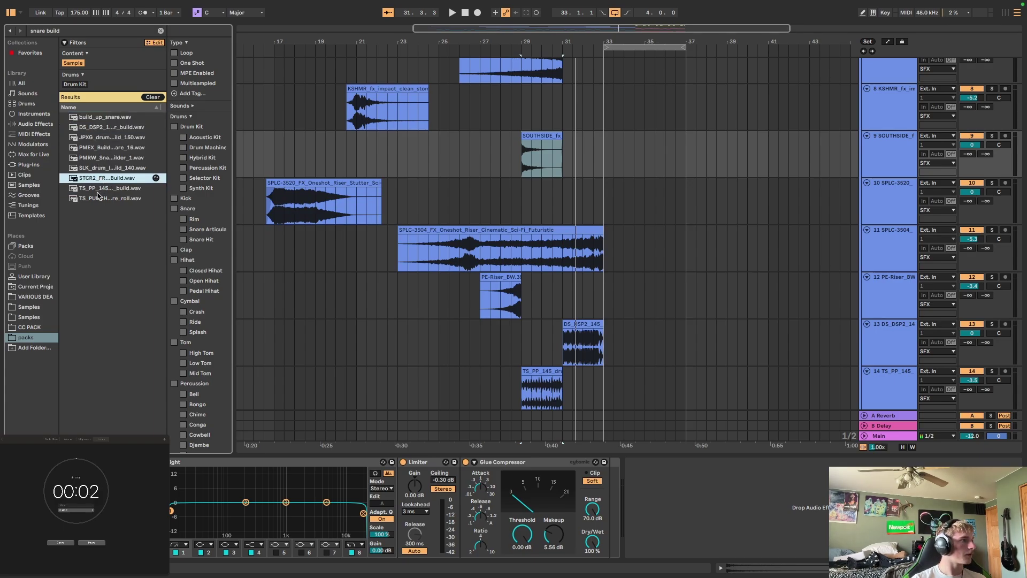
pyautogui.click(99, 199)
pyautogui.moveTo(99, 190); pyautogui.dragTo(568, 208)
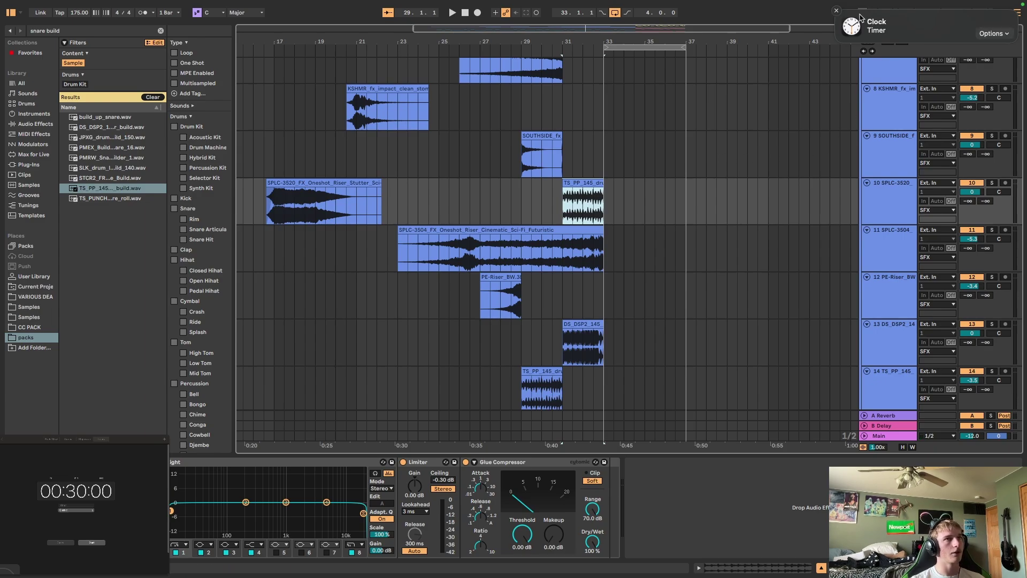
pyautogui.click(837, 11)
pyautogui.click(730, 172)
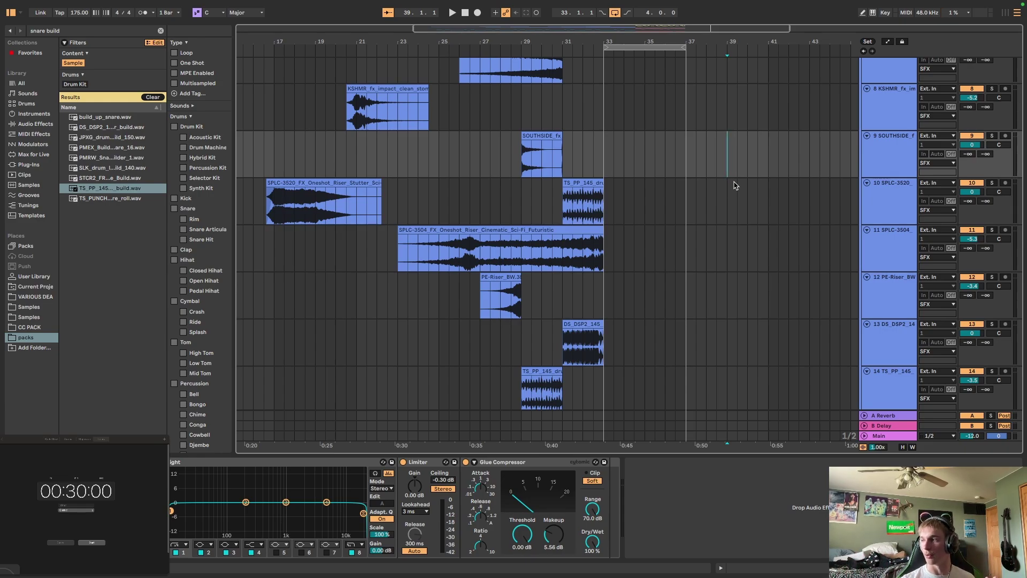
# - Add a fade-in across nearly the full length of the TS_PP_145 snare build clip at bar 31
pyautogui.click(574, 199)
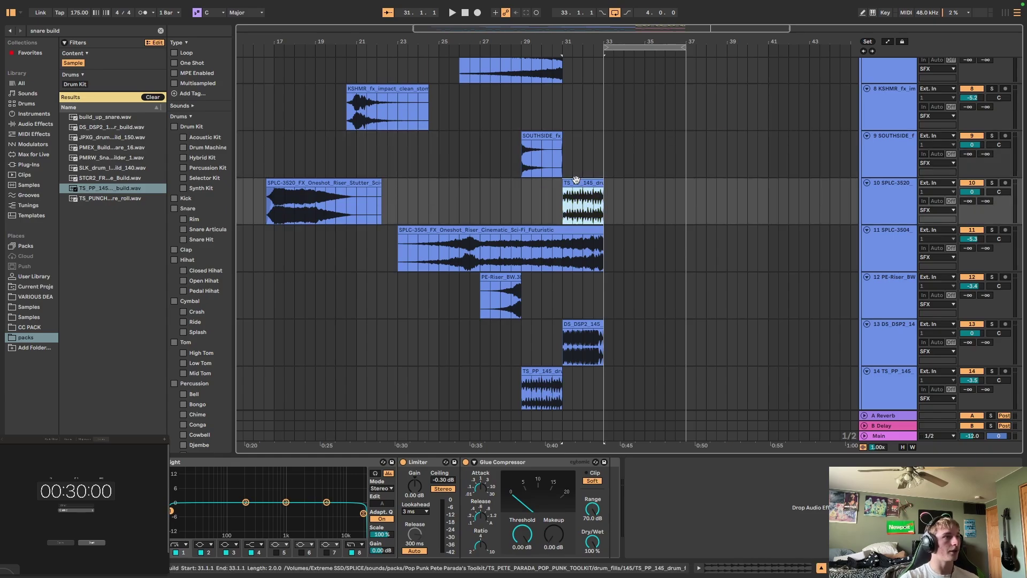
pyautogui.moveTo(564, 189); pyautogui.dragTo(686, 181)
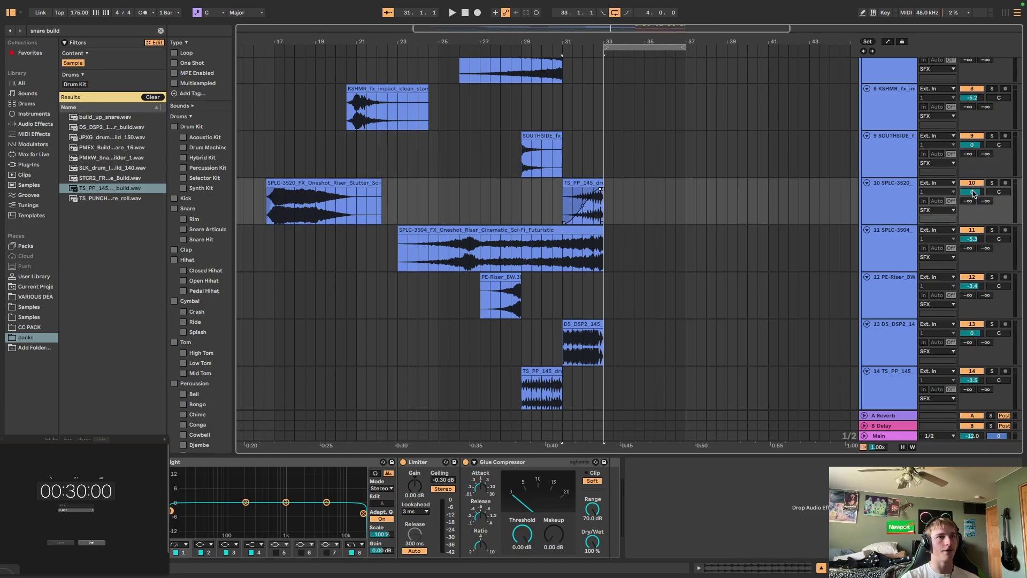
# - Move the faded snare build clip onto a new audio track below track 10 and set that track's volume to -4.2 dB
pyautogui.click(877, 201)
pyautogui.hotkey('ctrl', 't')
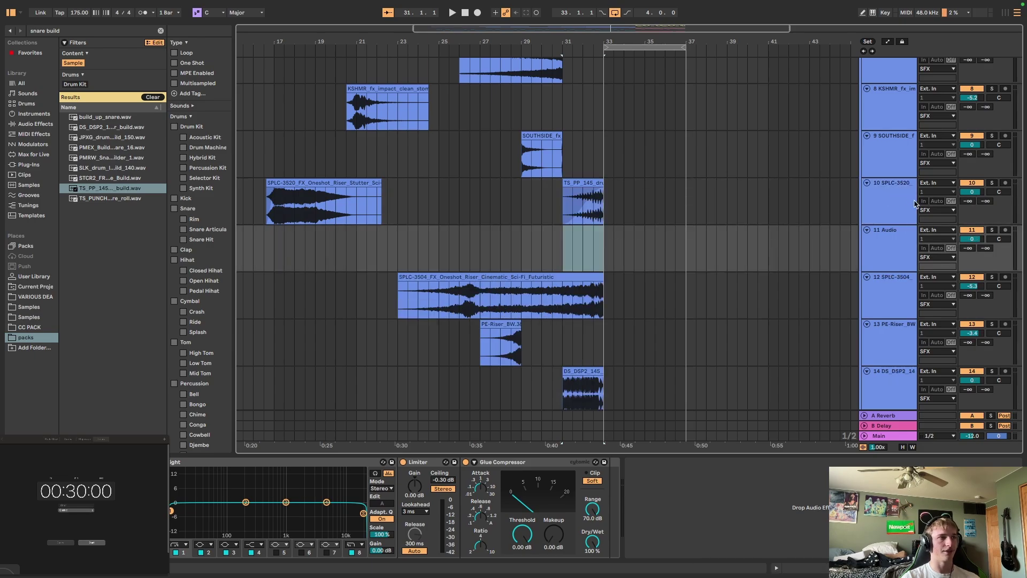
pyautogui.moveTo(588, 191); pyautogui.dragTo(586, 239)
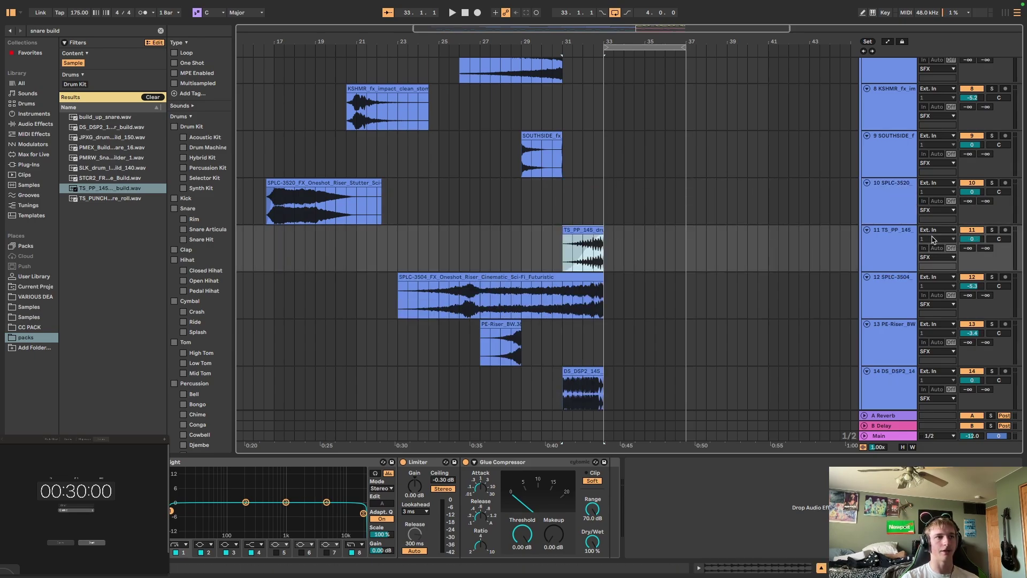
pyautogui.moveTo(971, 241); pyautogui.dragTo(971, 251)
pyautogui.click(727, 239)
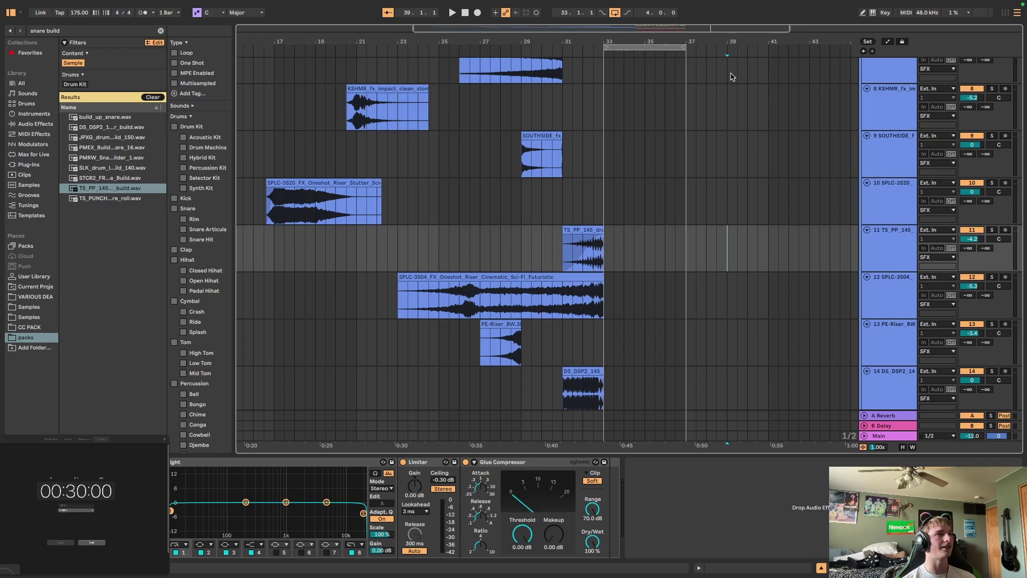
# - Turn off the arrangement loop and play the track from about bar 15
pyautogui.click(615, 12)
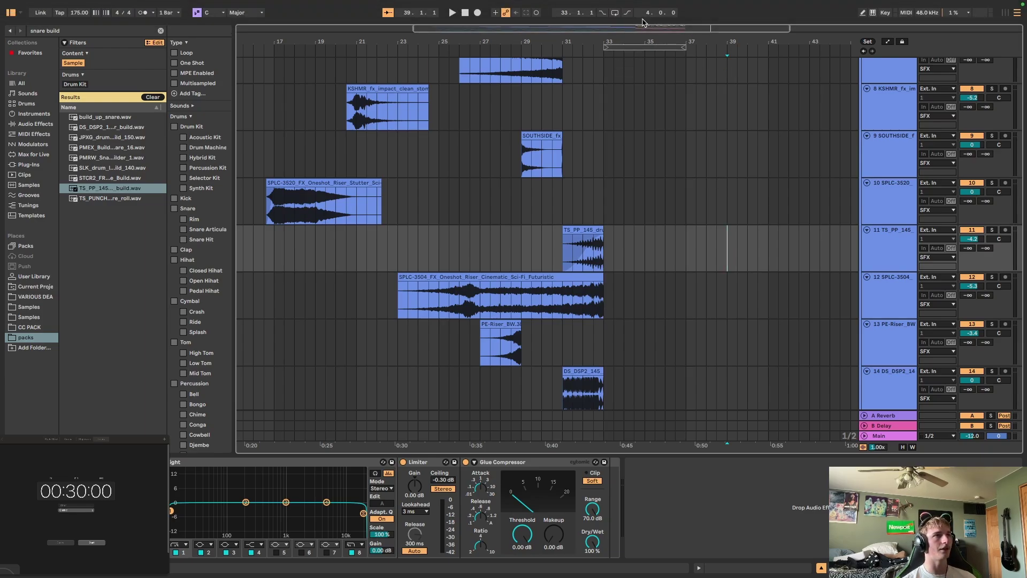
pyautogui.moveTo(701, 26); pyautogui.dragTo(687, 26)
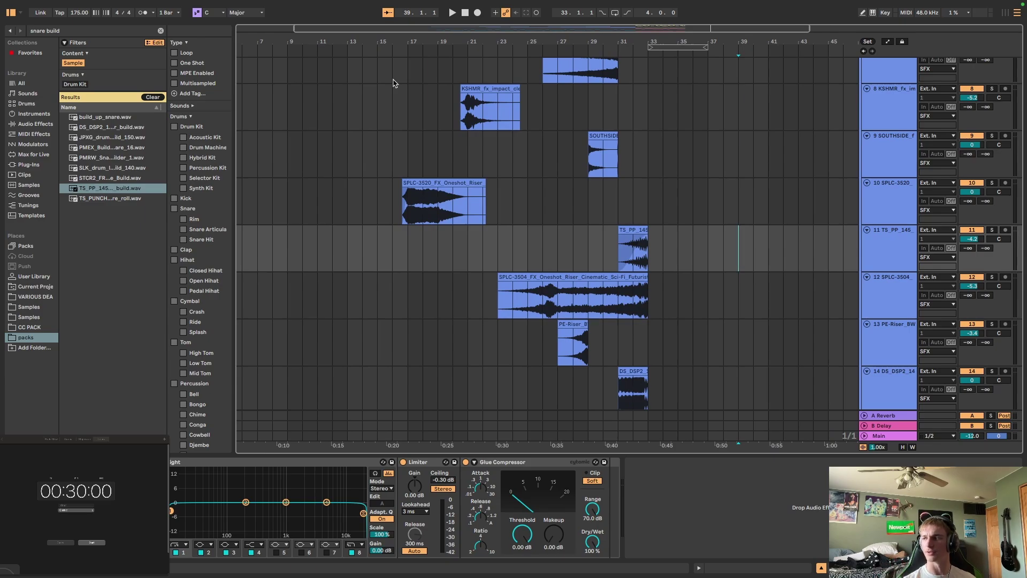
pyautogui.click(392, 48)
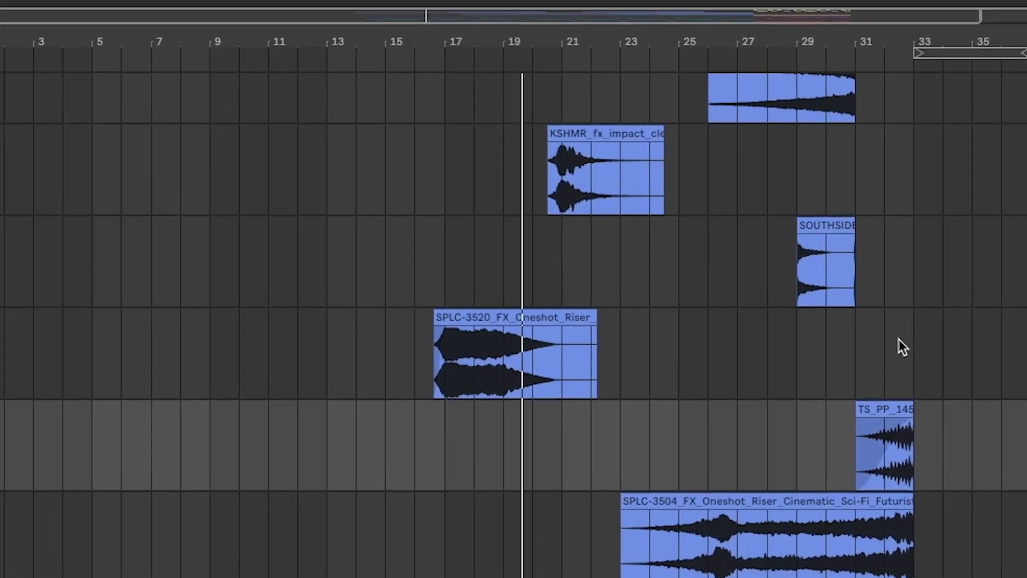
# - Save the set and follow the build-up tracks as they play into the drop
pyautogui.press('super+s')
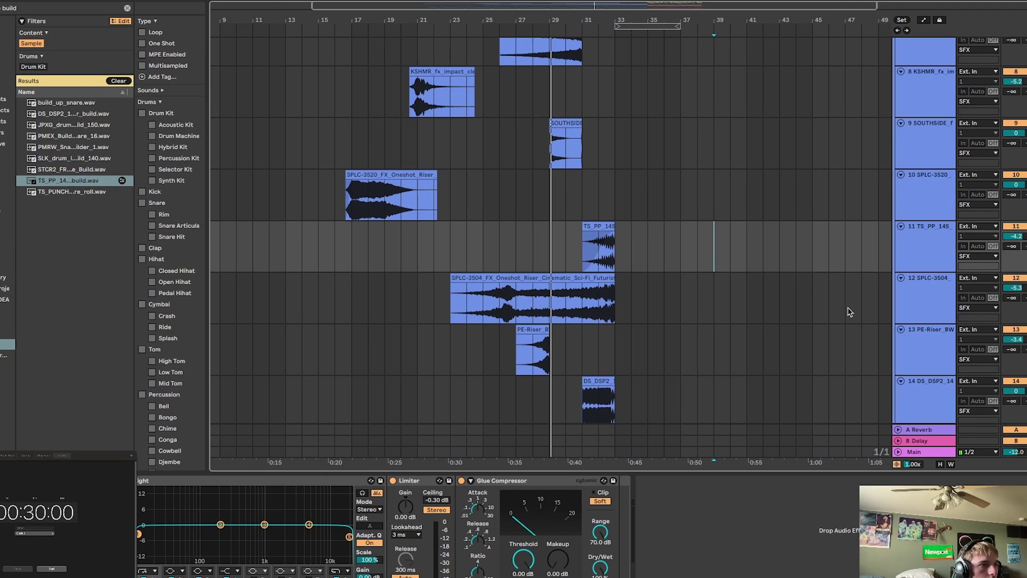
pyautogui.scroll(-3, 639, 208)
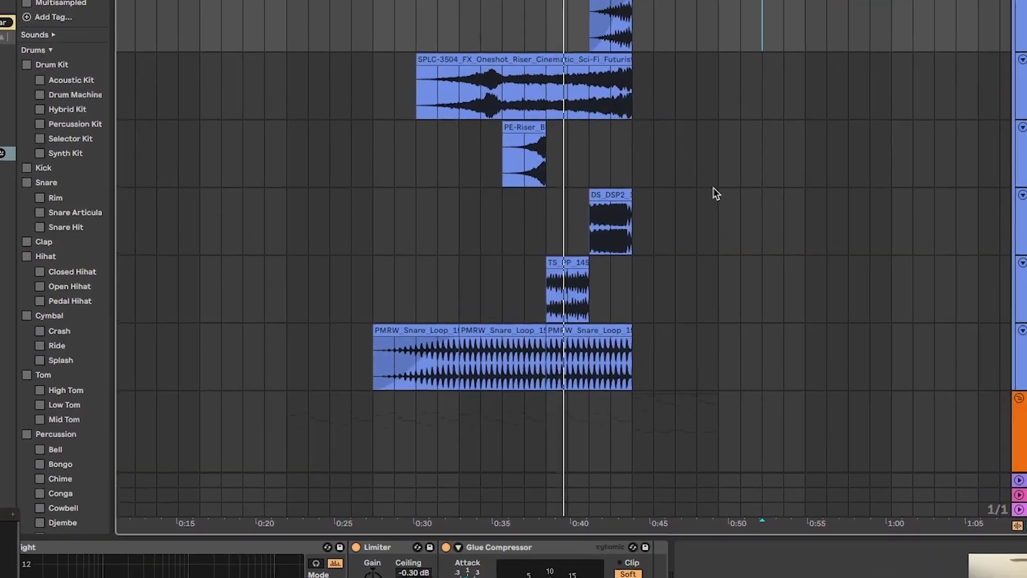
pyautogui.scroll(3, 717, 187)
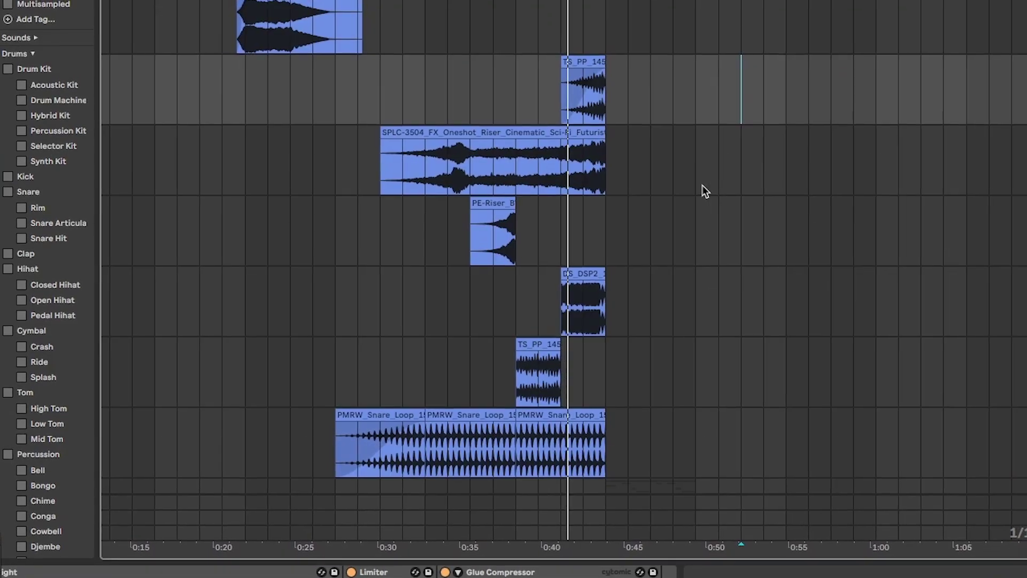
pyautogui.scroll(-13, 697, 181)
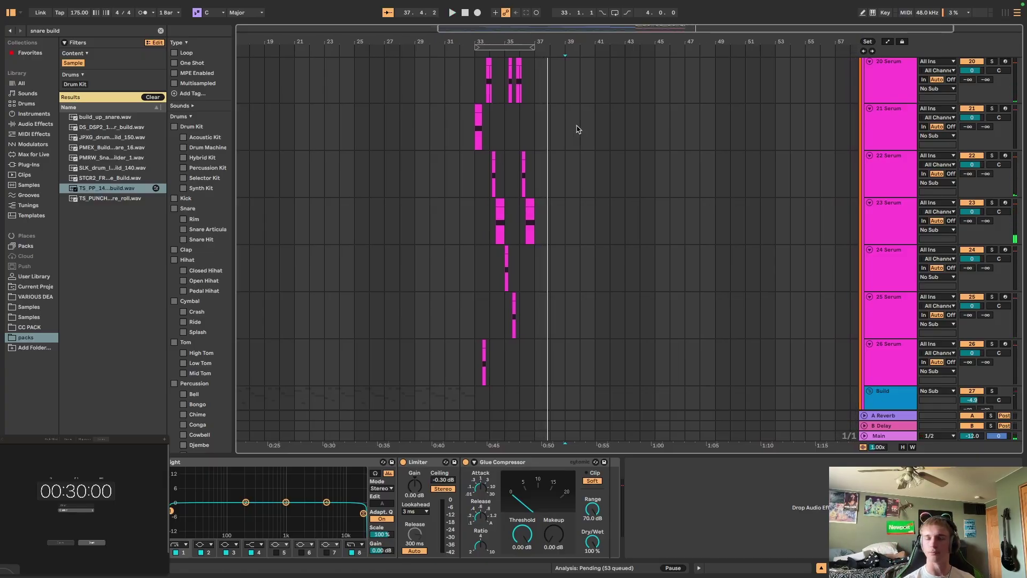
# - Duplicate the four-bar drop section starting at bar 33 three times so it runs to bar 49
pyautogui.scroll(-15, 385, 300)
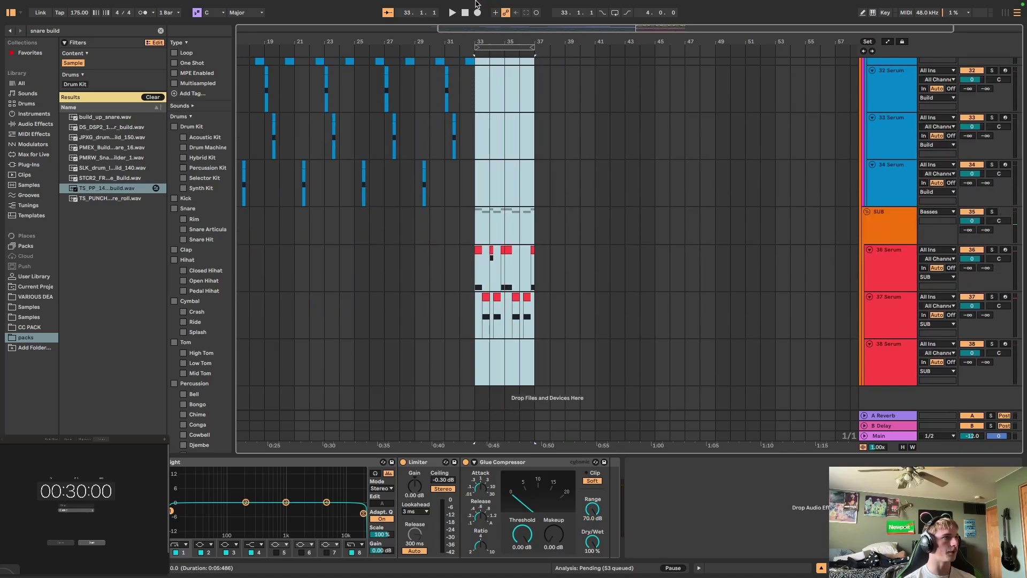
pyautogui.hotkey('ctrl', 'd')
pyautogui.hotkey('ctrl', 'd')
pyautogui.hotkey('ctrl', 'd')
pyautogui.scroll(15, 558, 113)
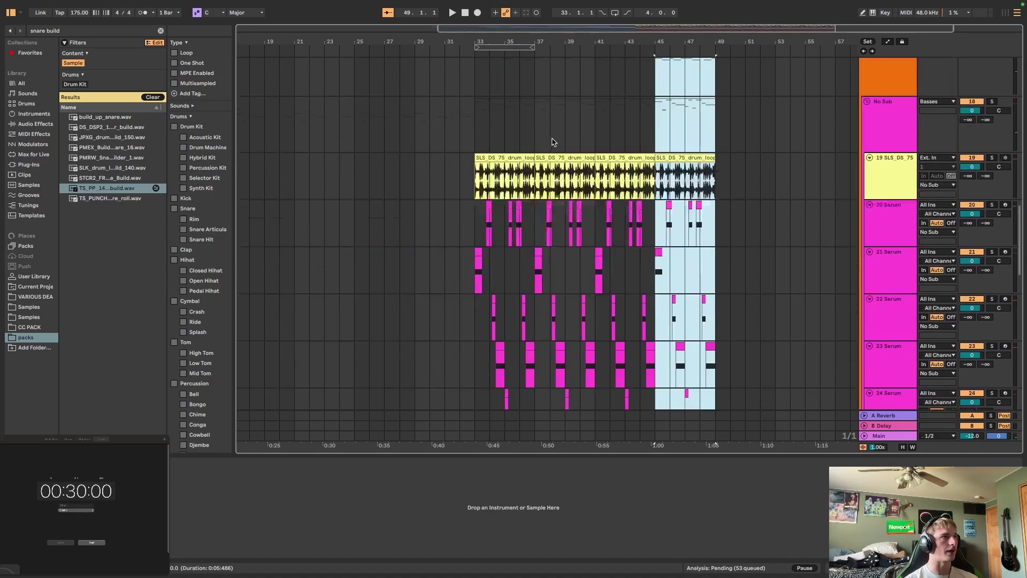
# - Play the arrangement from about bar 21 through the build-up and the extended drop
pyautogui.click(295, 51)
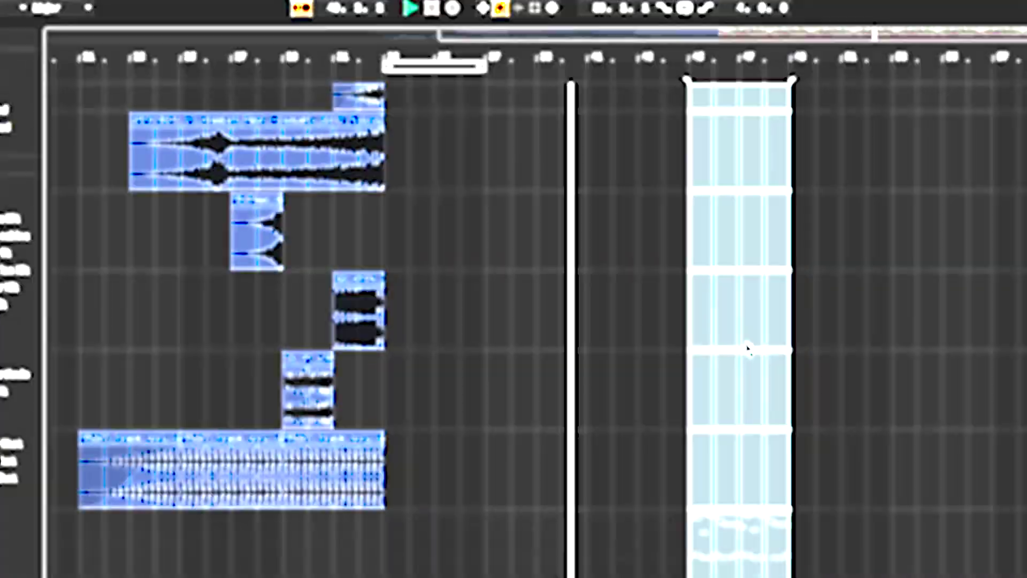
pyautogui.click(738, 309)
pyautogui.scroll(10, 665, 292)
pyautogui.scroll(3, 669, 287)
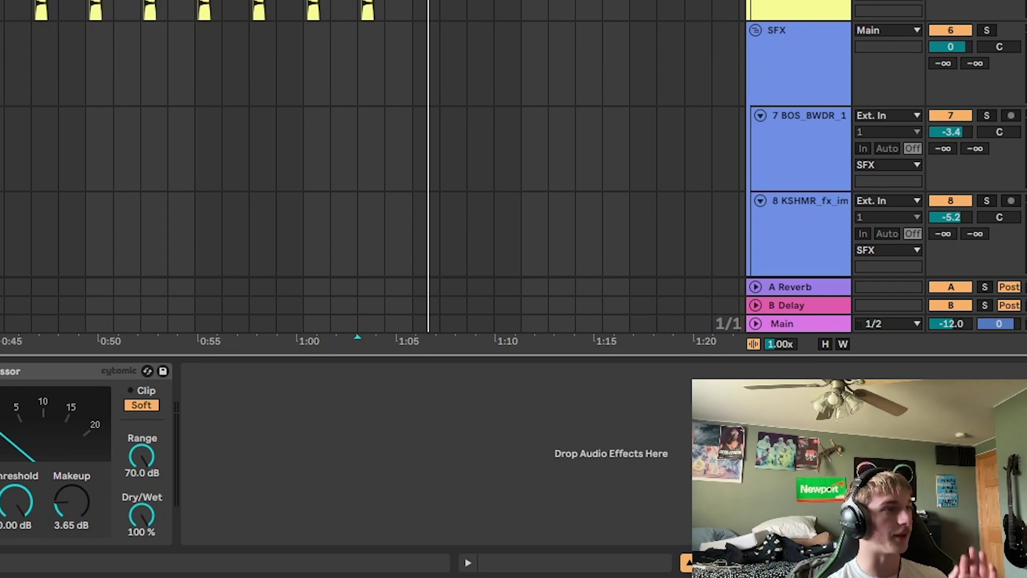
pyautogui.scroll(-10, 375, 161)
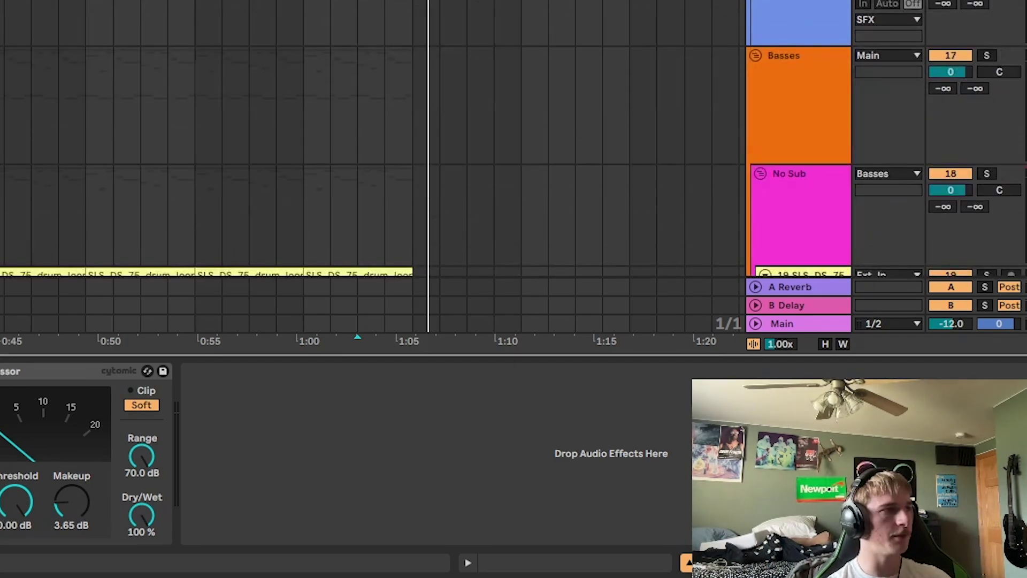
pyautogui.scroll(-3, 374, 160)
pyautogui.scroll(-8, 208, 139)
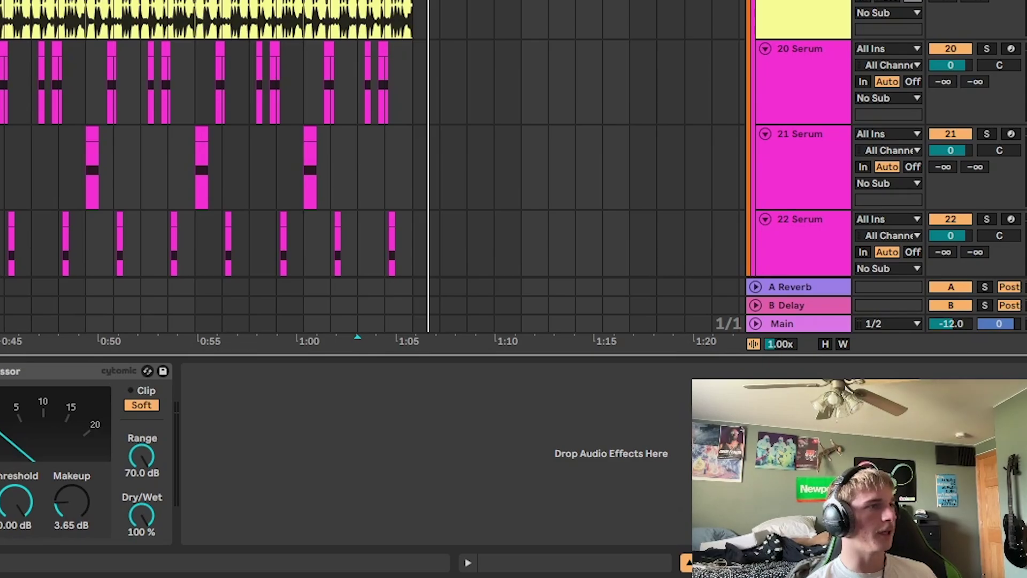
pyautogui.scroll(-5, 374, 139)
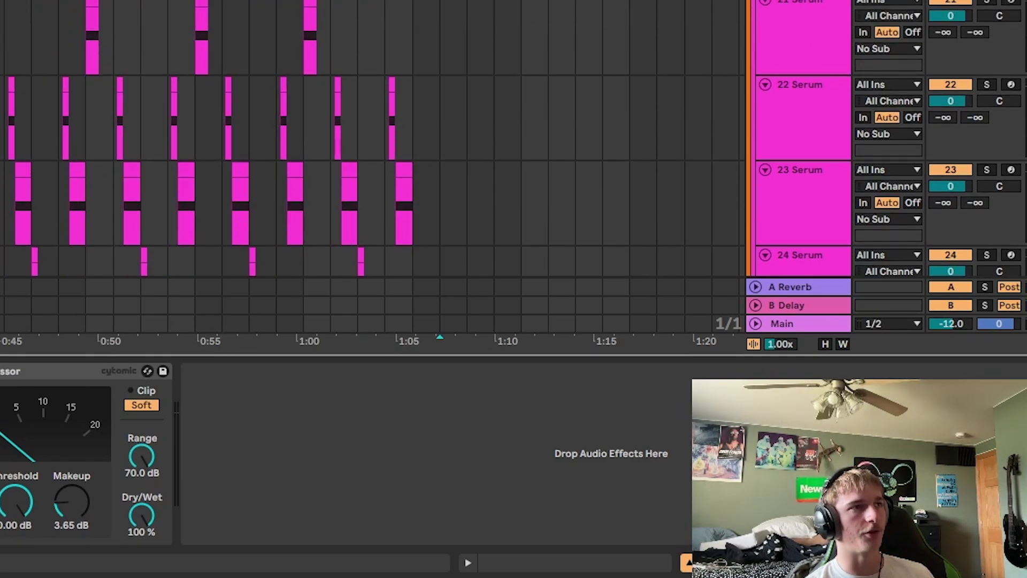
pyautogui.moveTo(413, 262); pyautogui.dragTo(4, 3)
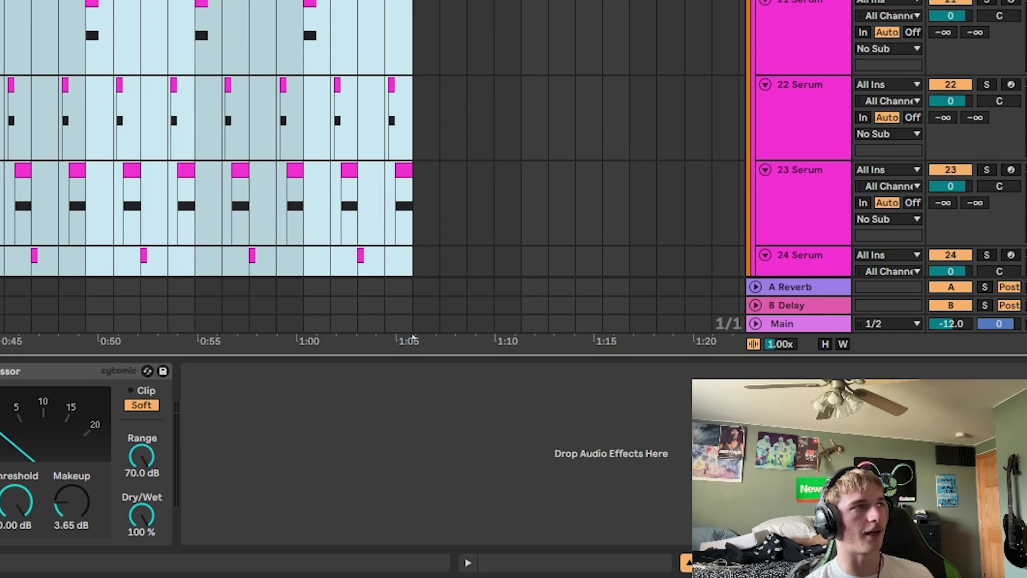
pyautogui.click(413, 335)
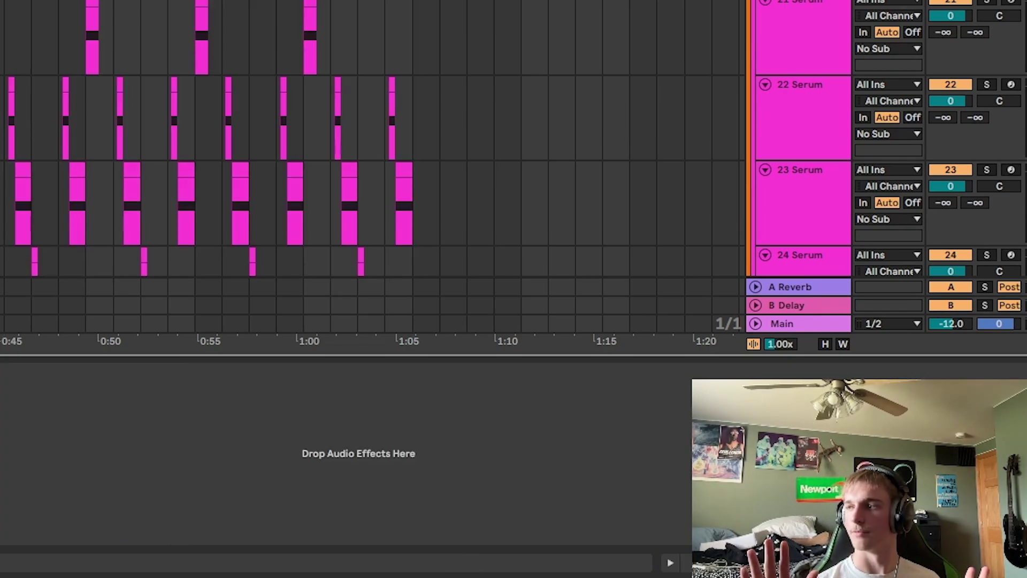